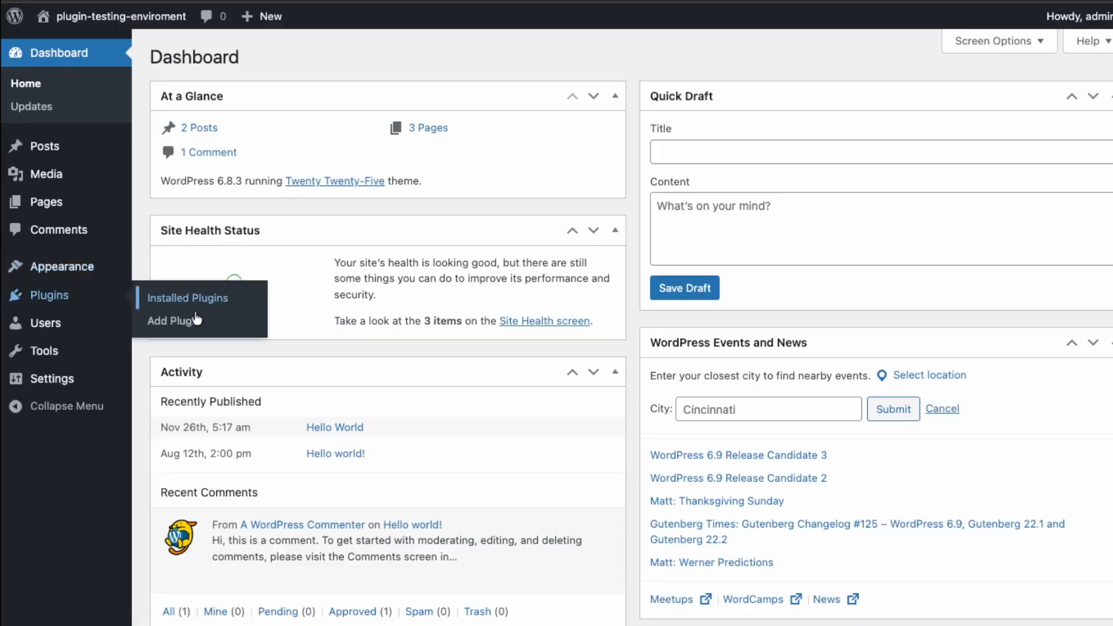
# Find the Orderable restaurant ordering plugin by searching for "orderable", then install and activate it.
pyautogui.click(174, 321)
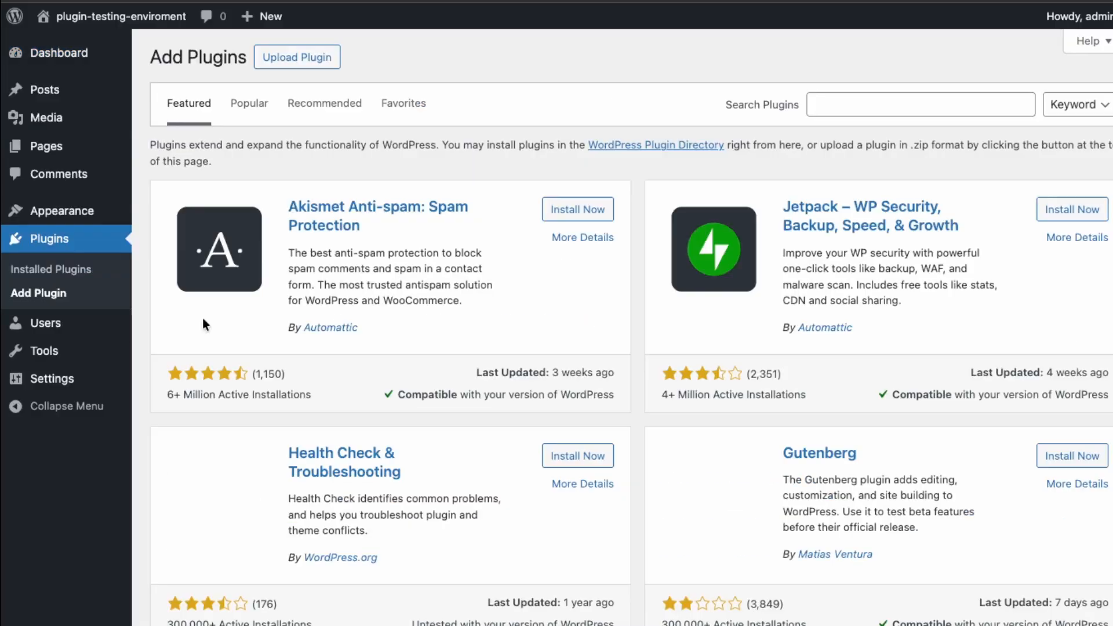
pyautogui.click(910, 108)
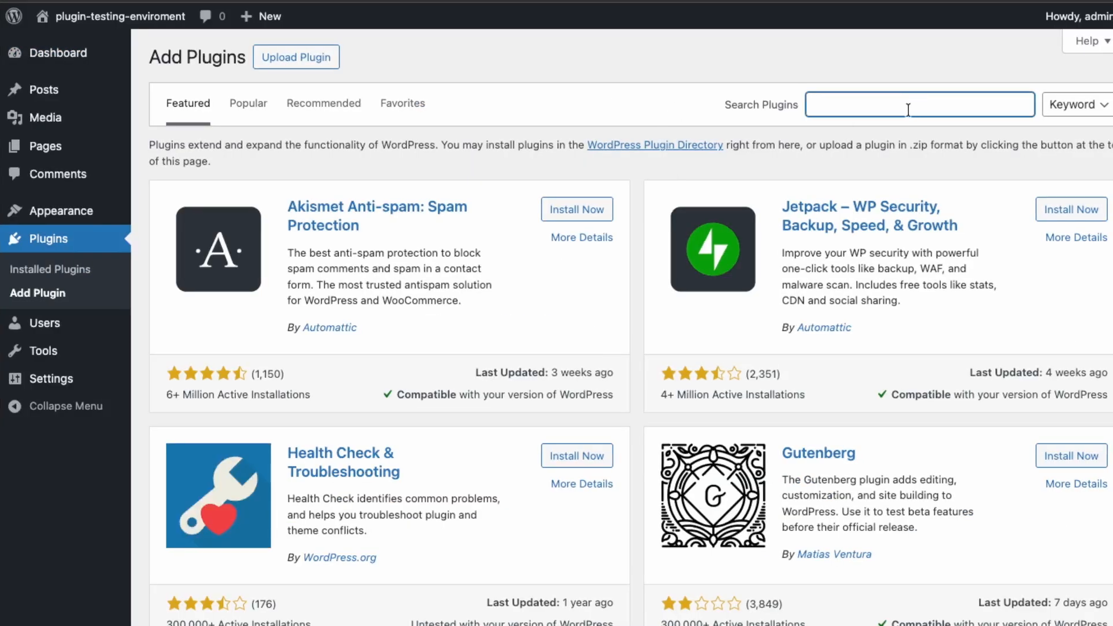
pyautogui.write('orderable')
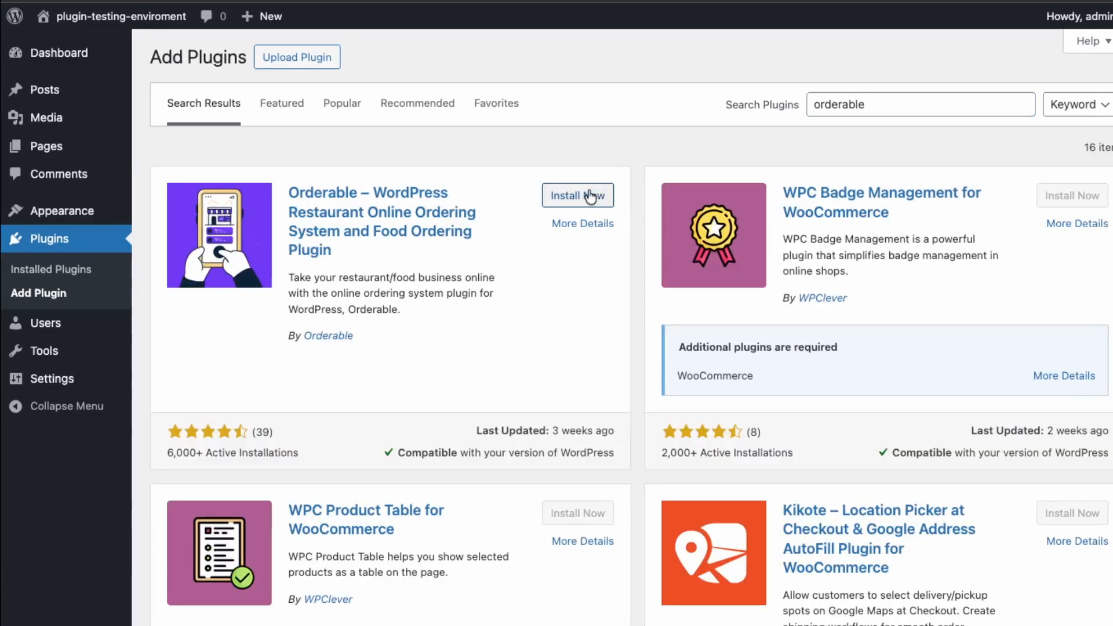
pyautogui.click(590, 195)
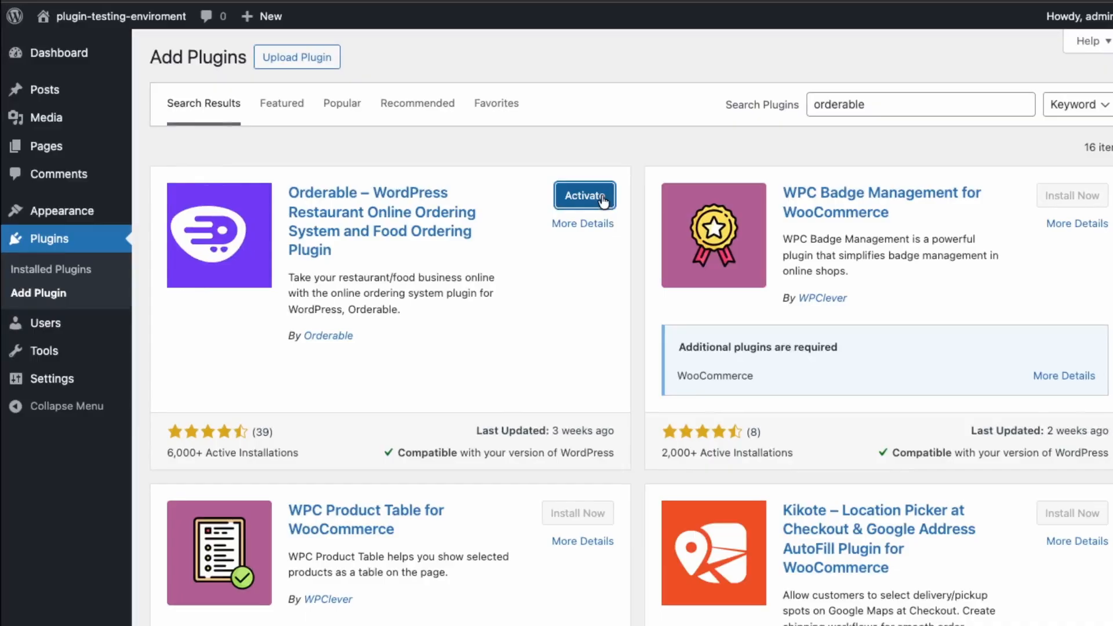
pyautogui.click(604, 201)
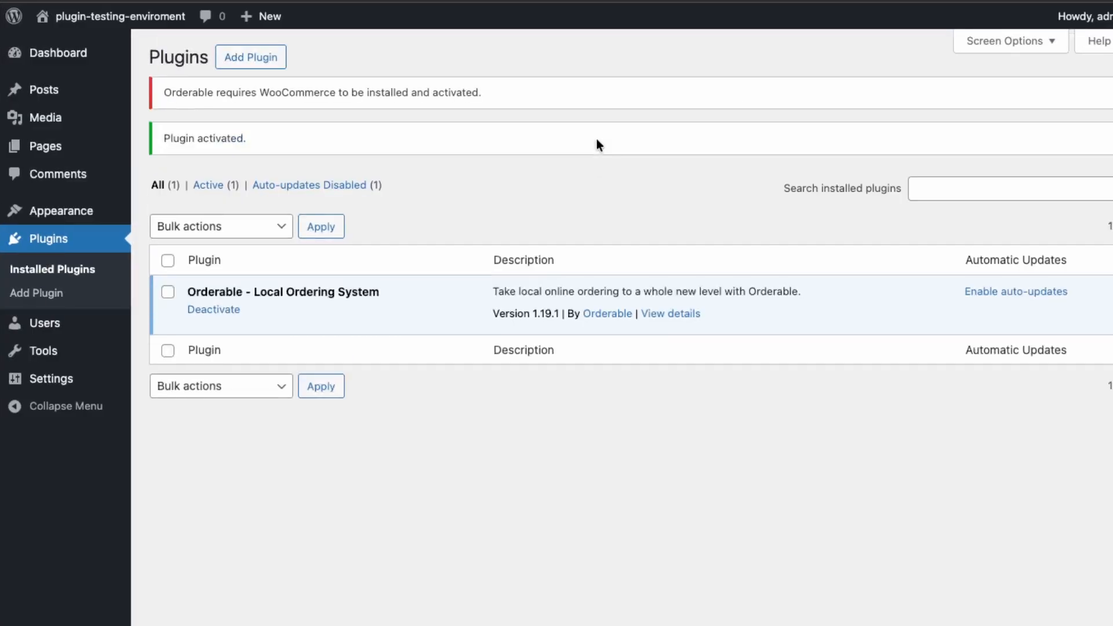
# Find the required WooCommerce plugin by searching for "woocommerce", then install and activate it.
pyautogui.moveTo(92, 150)
pyautogui.moveTo(211, 90); pyautogui.dragTo(552, 94)
pyautogui.click(144, 267)
pyautogui.moveTo(186, 102); pyautogui.dragTo(352, 97)
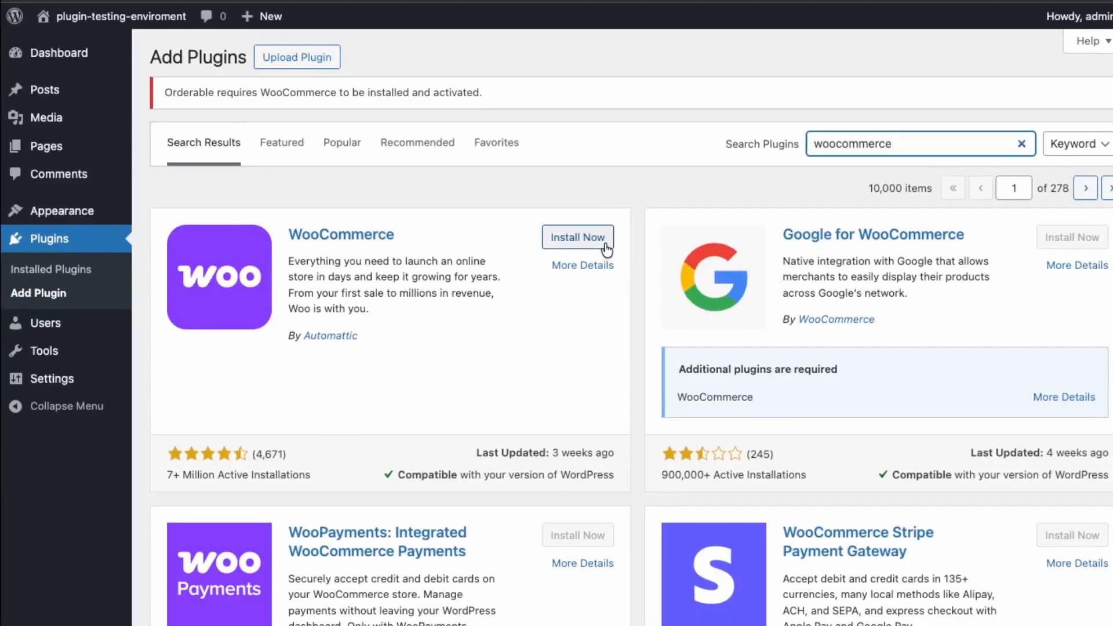
pyautogui.click(603, 245)
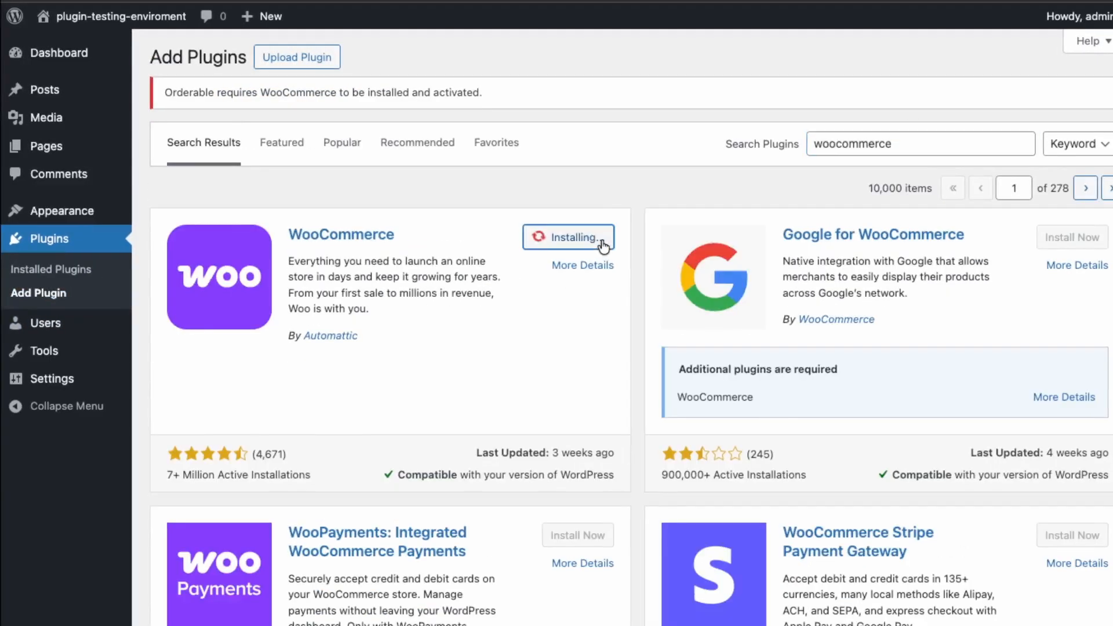
pyautogui.click(598, 242)
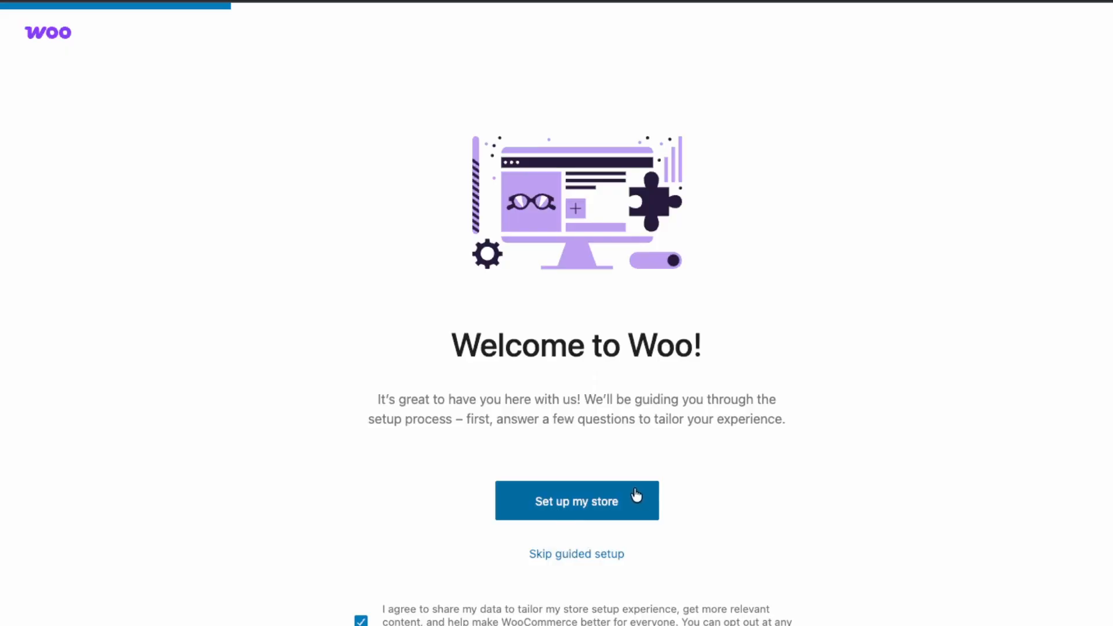
# Start the WooCommerce store setup with "I'm just starting my business" and name the store Mapilit Restaurant.
pyautogui.click(579, 515)
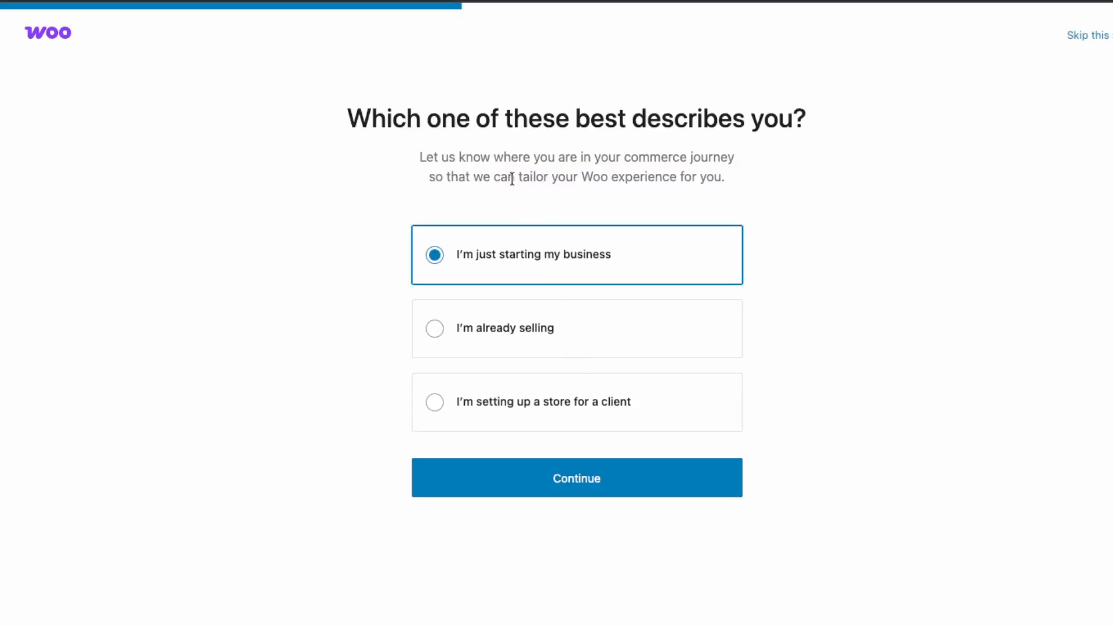
pyautogui.click(559, 485)
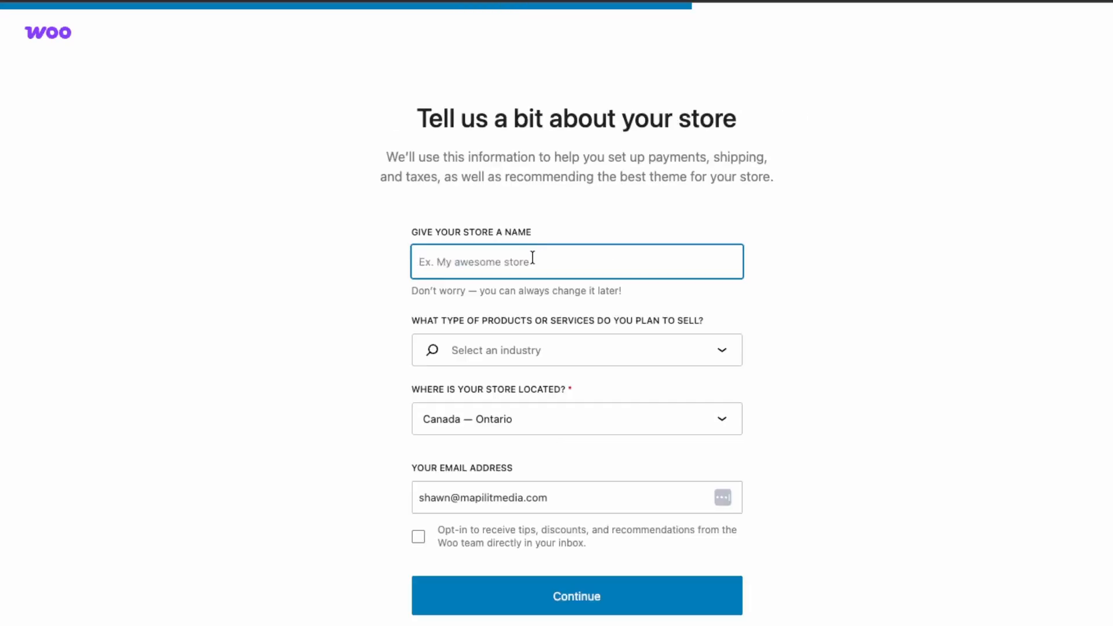
pyautogui.write('Mapilit')
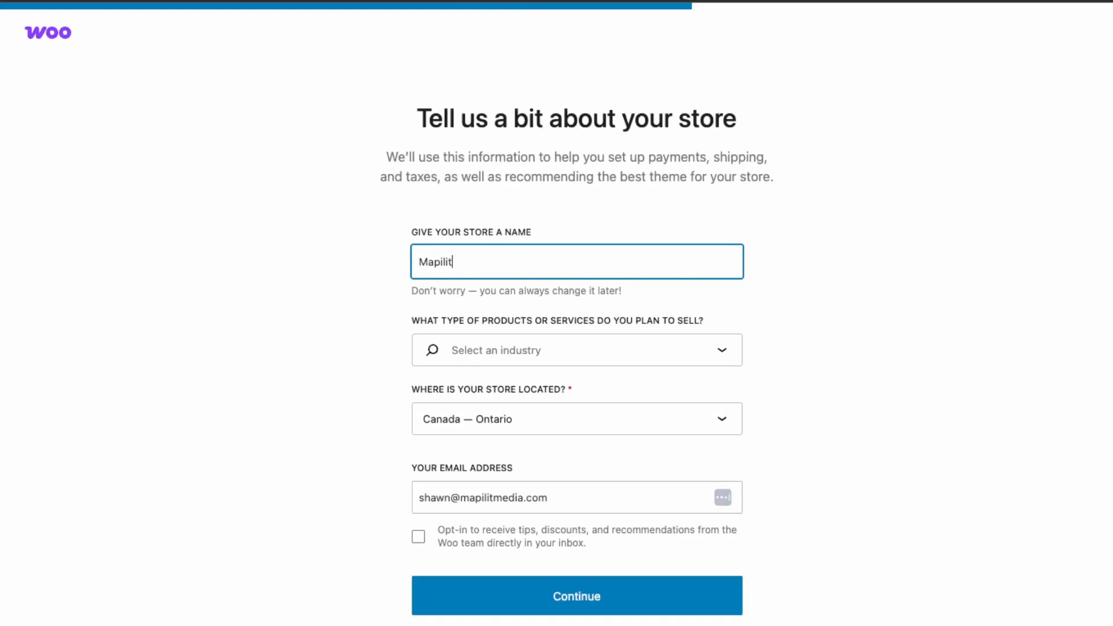
pyautogui.write(' Restaurant')
# Set the store's product type to Food and drink and submit the store details.
pyautogui.click(713, 354)
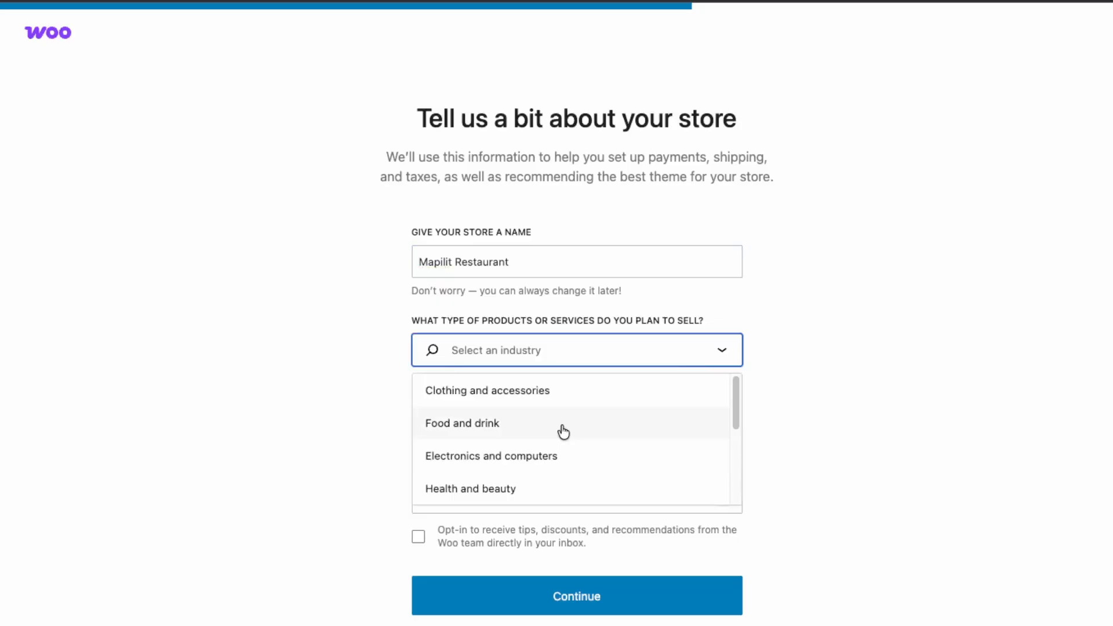
pyautogui.scroll(-1, 565, 428)
pyautogui.write('res')
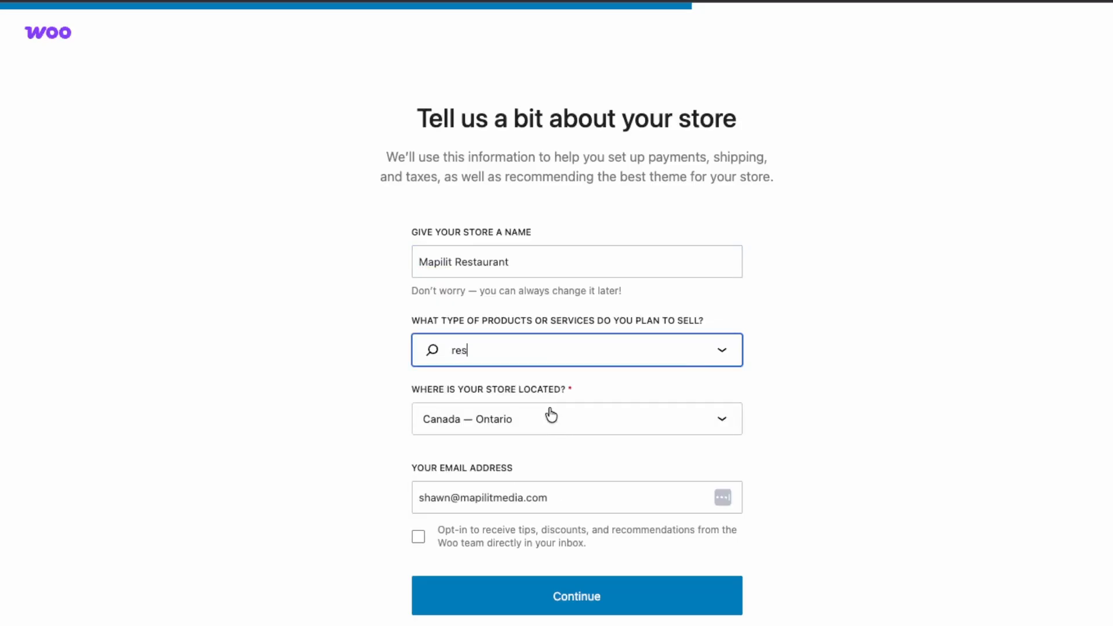
pyautogui.press('BackSpace')
pyautogui.press('BackSpace')
pyautogui.press('BackSpace')
pyautogui.click(510, 434)
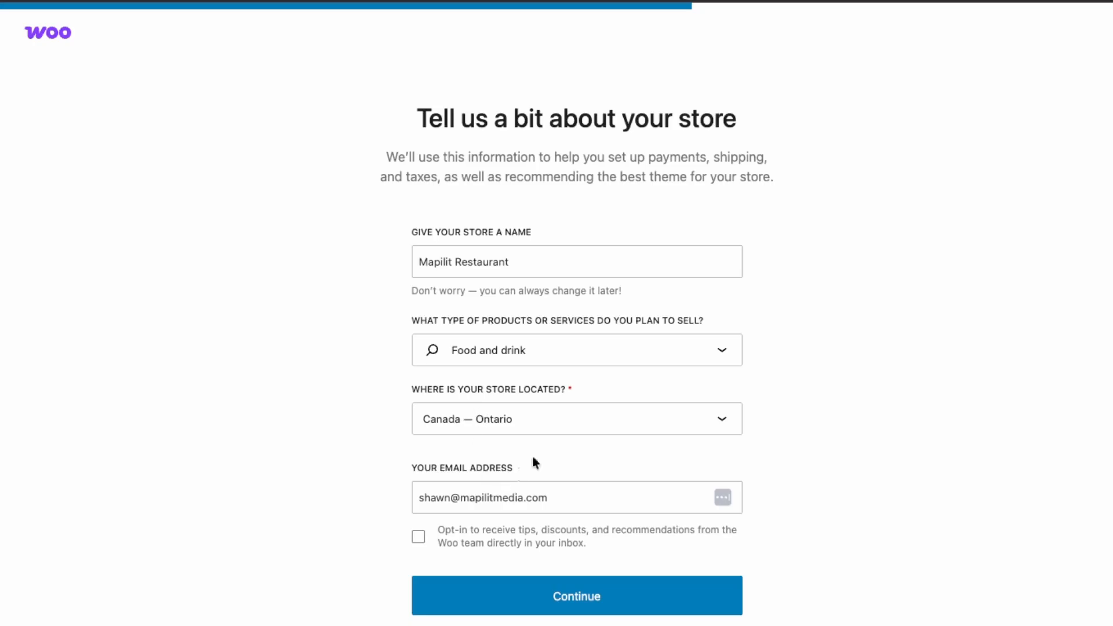
pyautogui.click(618, 609)
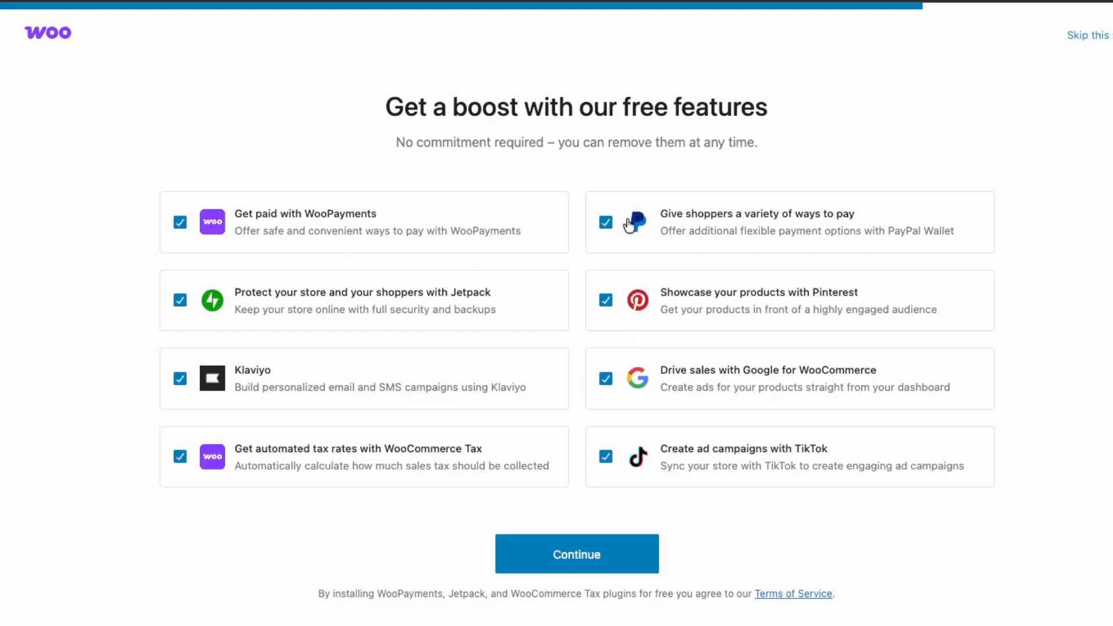
# Deselect the Jetpack, Klaviyo, WooCommerce Tax, TikTok, Google and Pinterest extras, and skip the free features stage.
pyautogui.click(180, 299)
pyautogui.click(180, 379)
pyautogui.click(180, 456)
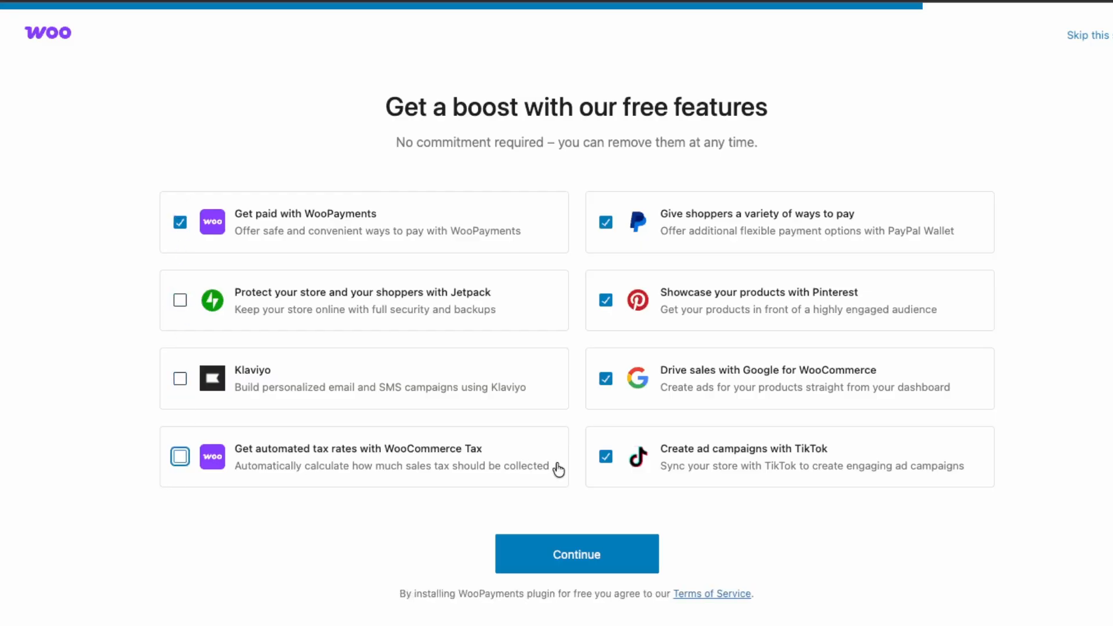
pyautogui.click(606, 456)
pyautogui.click(606, 379)
pyautogui.click(606, 301)
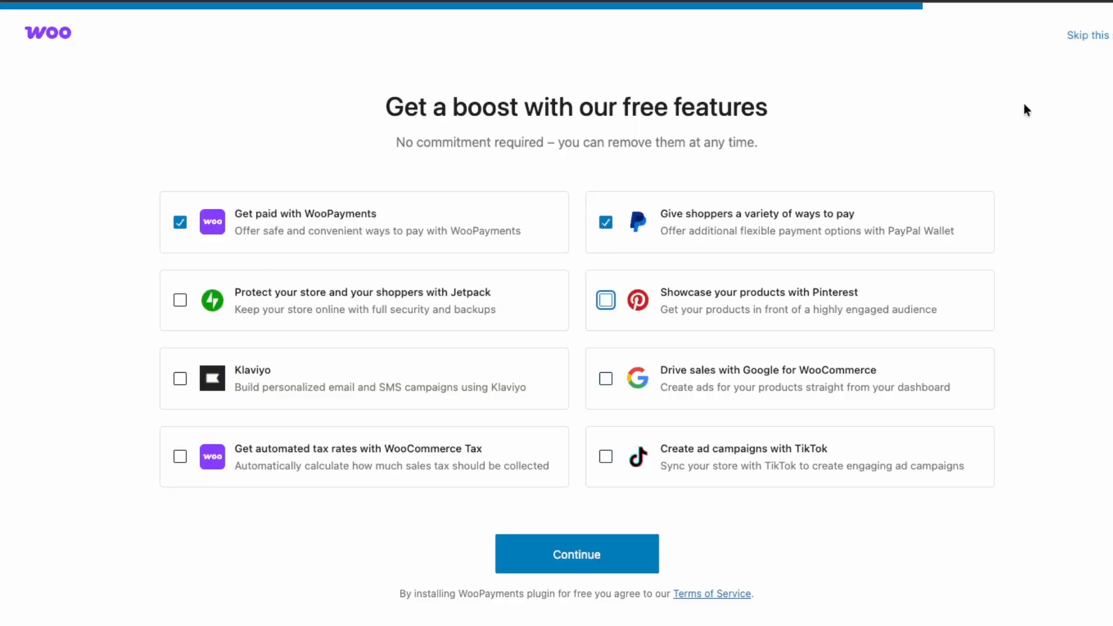
pyautogui.click(1089, 35)
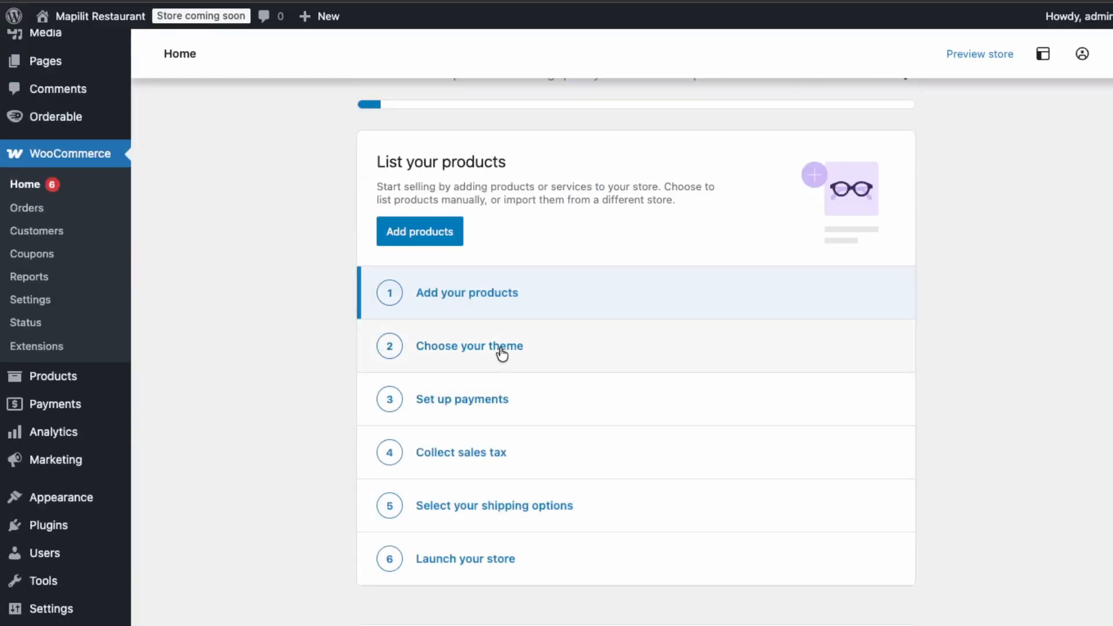
# Open Orderable from the WordPress admin and begin its setup wizard.
pyautogui.moveTo(64, 120)
pyautogui.scroll(2, 530, 351)
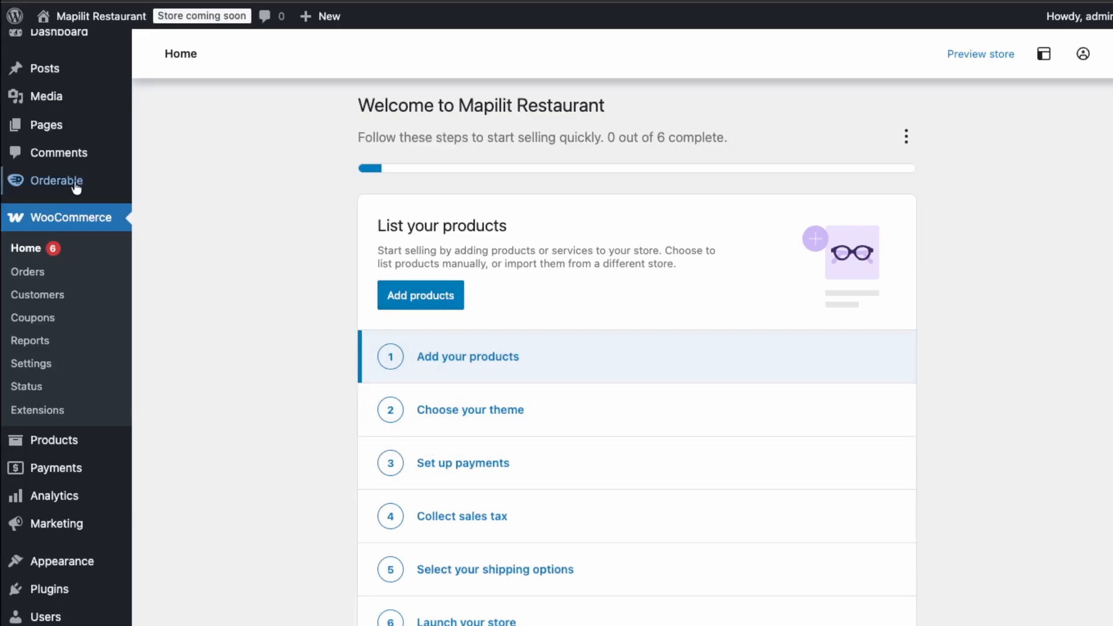
pyautogui.moveTo(72, 184)
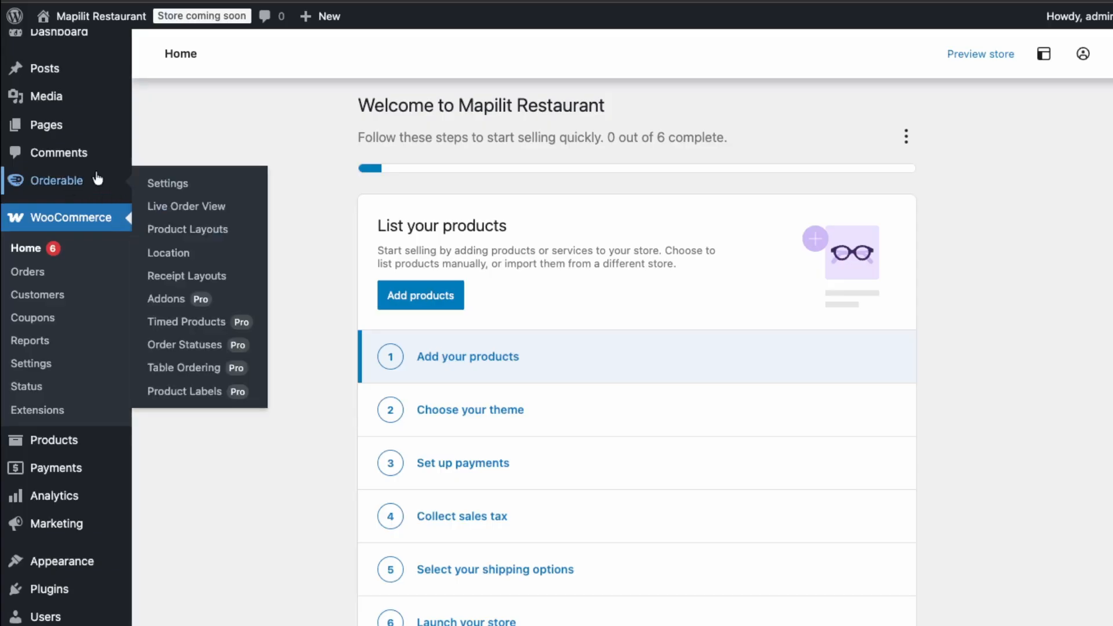
pyautogui.click(84, 182)
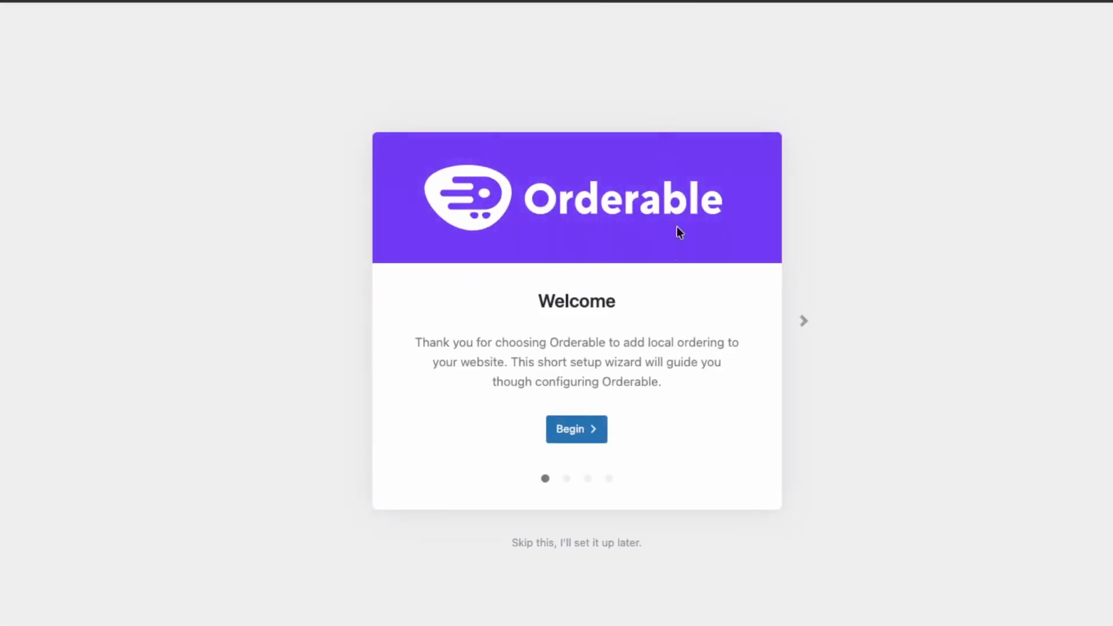
pyautogui.click(572, 439)
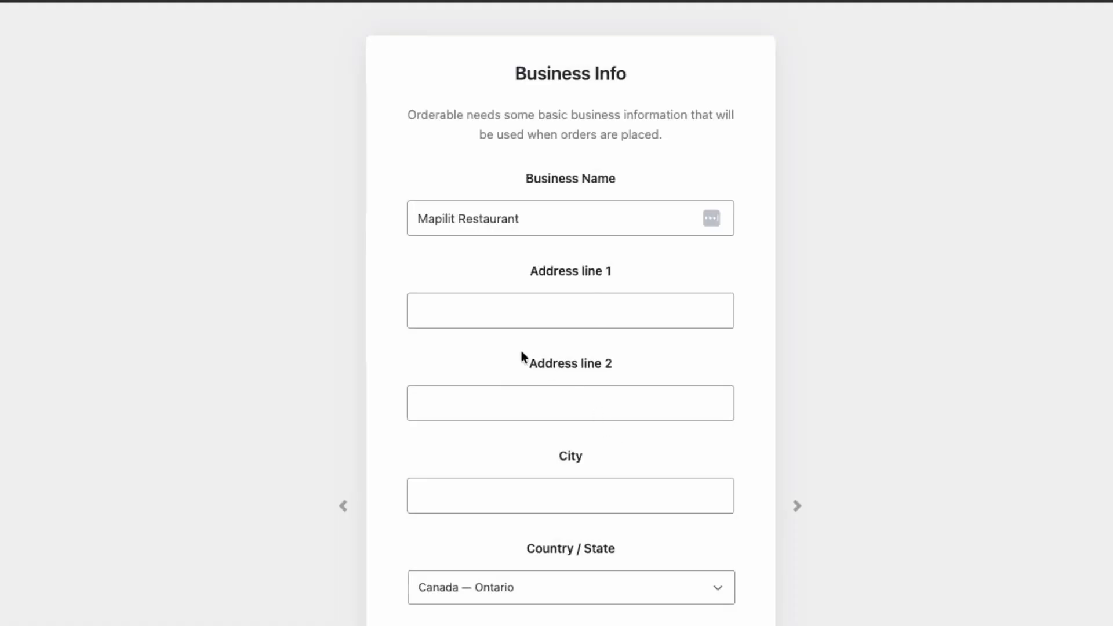
# Fill in the business street address, city and postcode, decline the email updates, and continue to the location info.
pyautogui.click(505, 298)
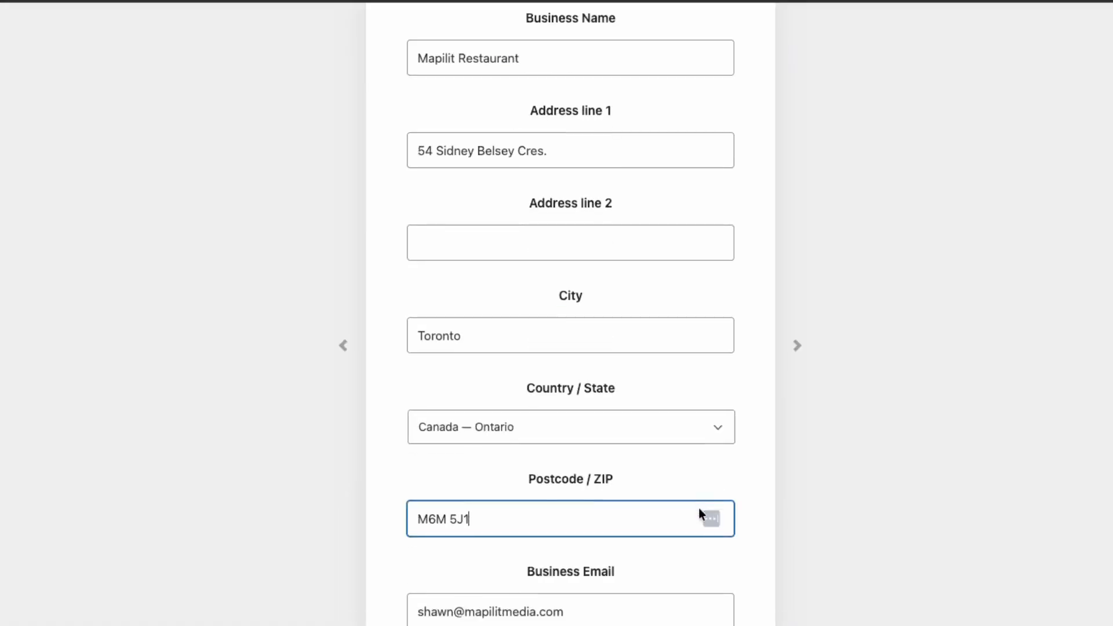
pyautogui.scroll(-3, 698, 511)
pyautogui.click(567, 486)
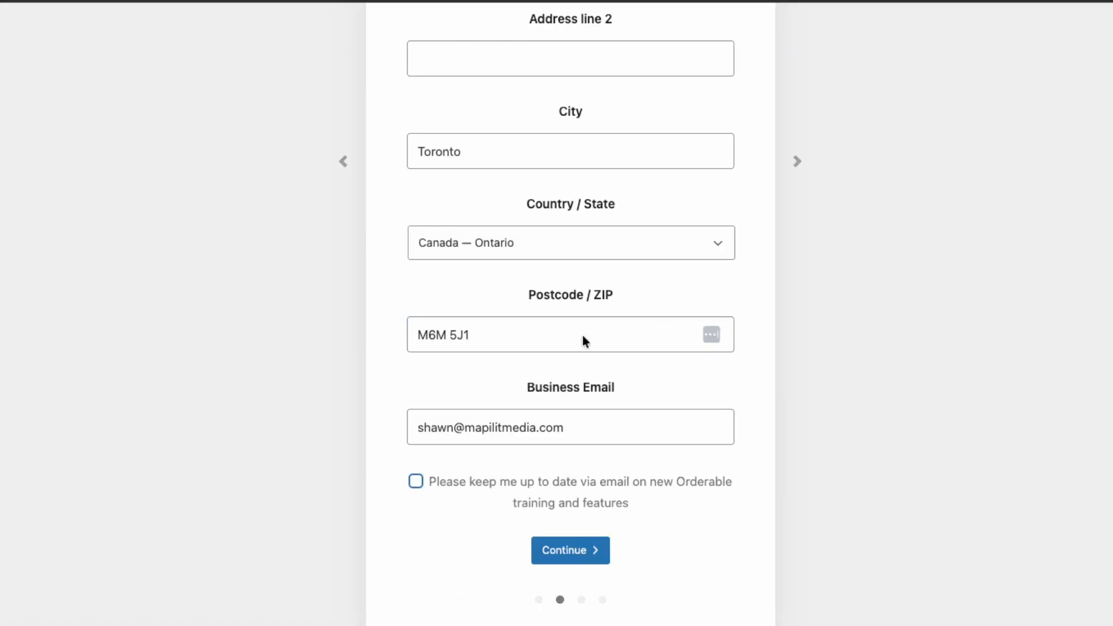
pyautogui.click(573, 560)
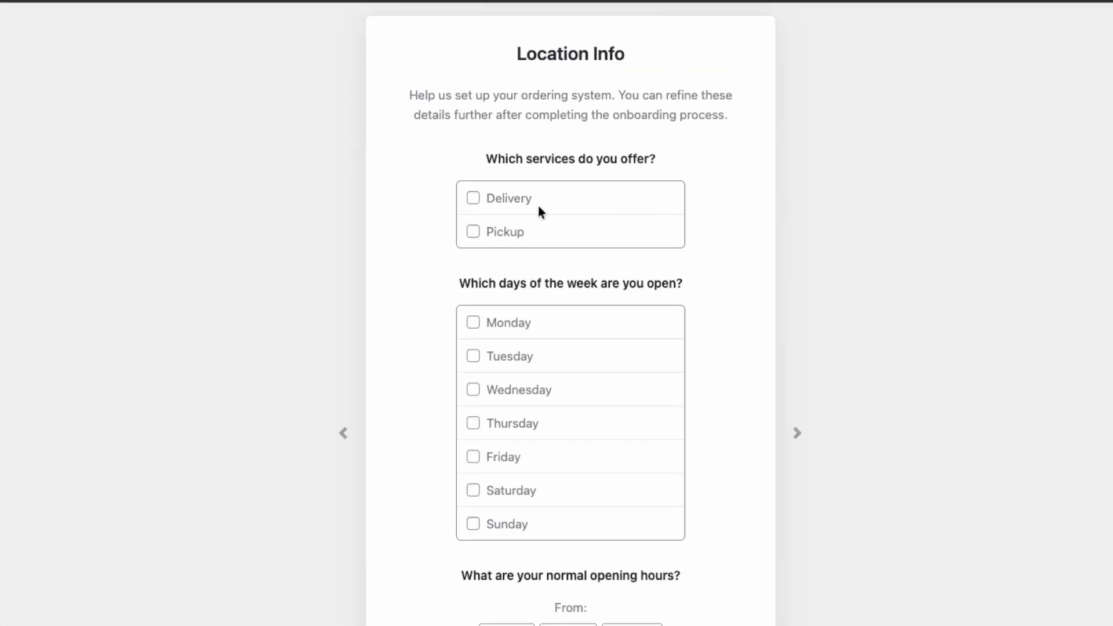
# Offer both Delivery and Pickup, mark Monday through Sunday as open days, and continue with the default opening hours.
pyautogui.click(520, 197)
pyautogui.click(513, 233)
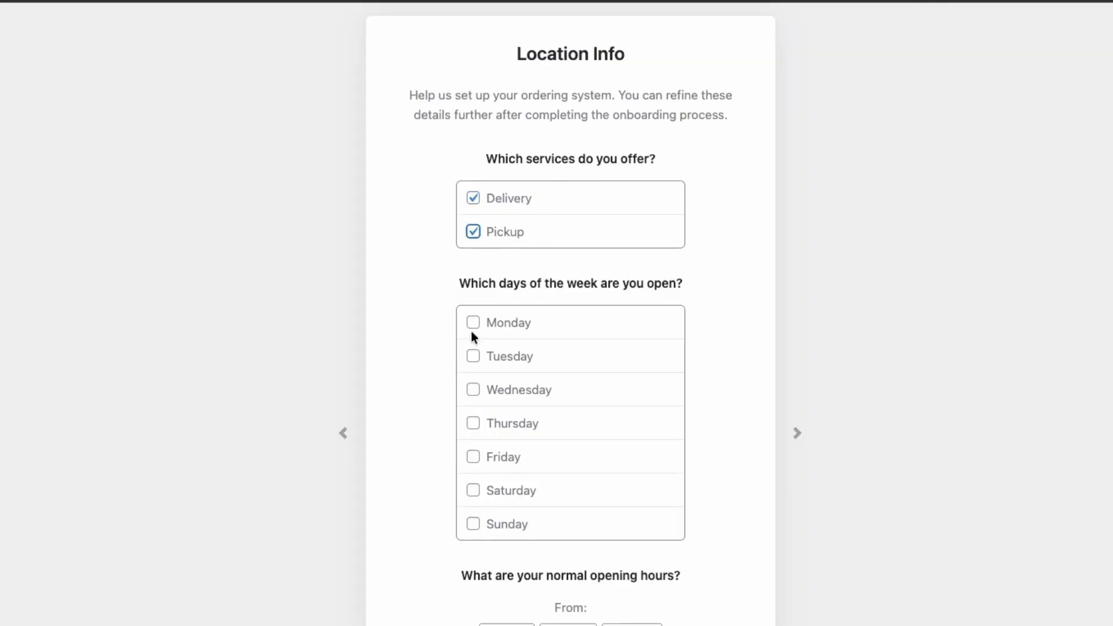
pyautogui.click(510, 324)
pyautogui.click(518, 359)
pyautogui.click(515, 391)
pyautogui.click(512, 424)
pyautogui.click(514, 463)
pyautogui.click(517, 486)
pyautogui.click(513, 522)
pyautogui.scroll(-5, 618, 423)
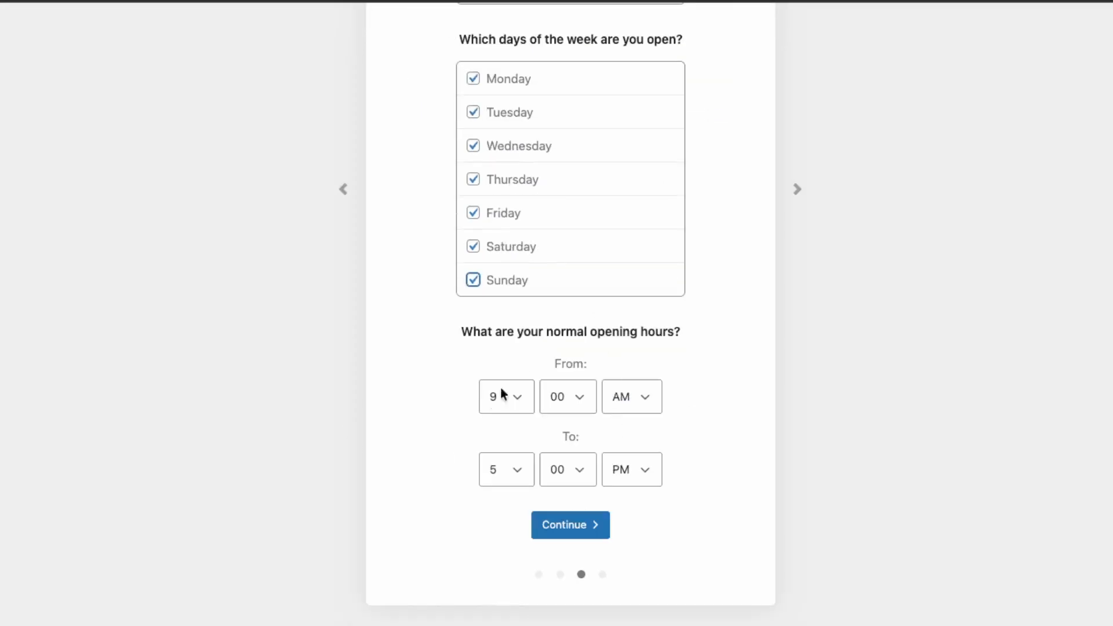
pyautogui.click(571, 525)
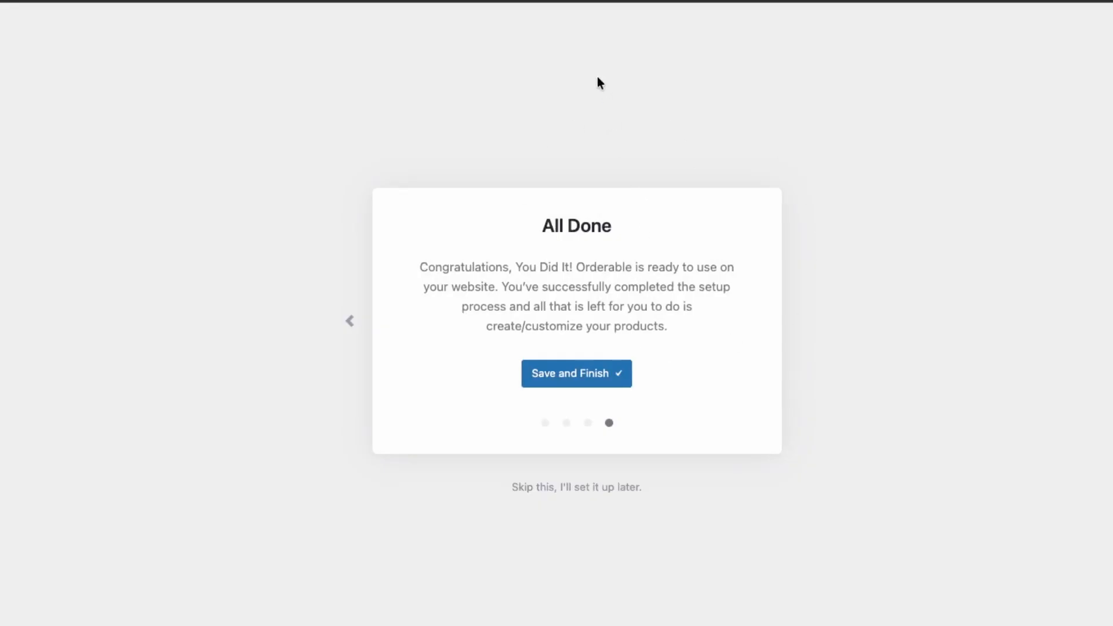
# Save and finish the Orderable setup, then go through and close the introductory tips on Location, Product Layouts and Live Order View.
pyautogui.click(600, 384)
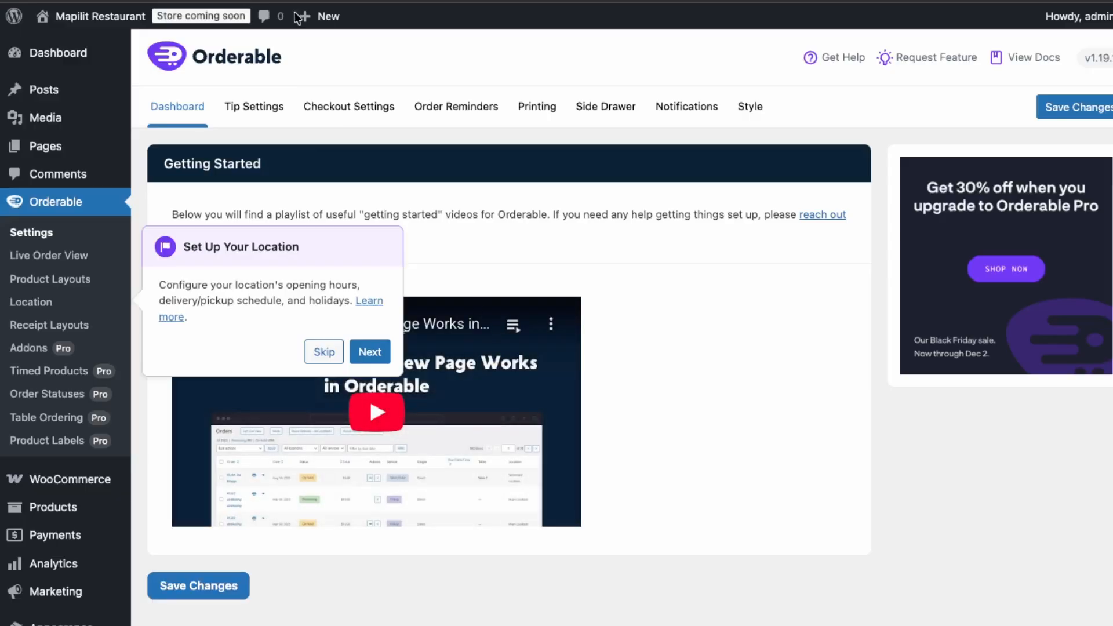
pyautogui.click(377, 354)
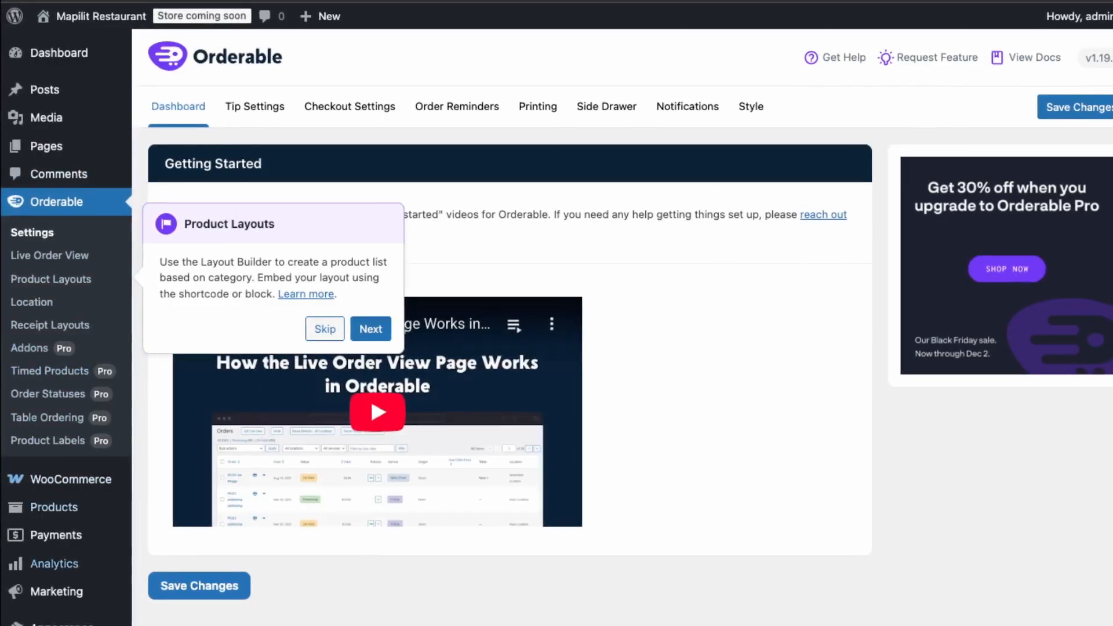
pyautogui.click(367, 338)
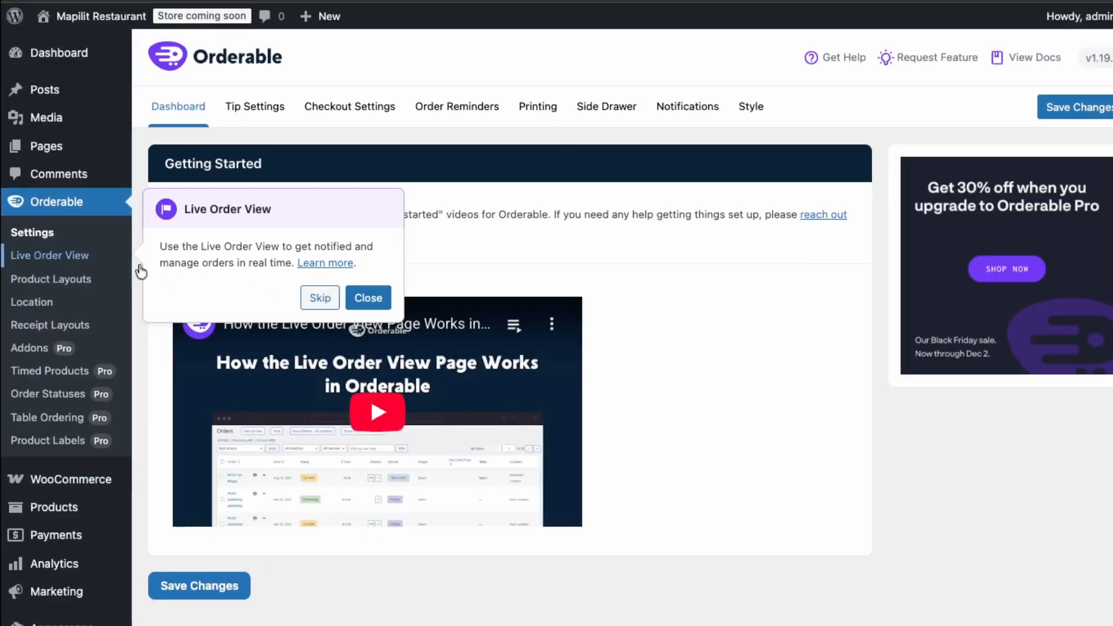
pyautogui.click(369, 305)
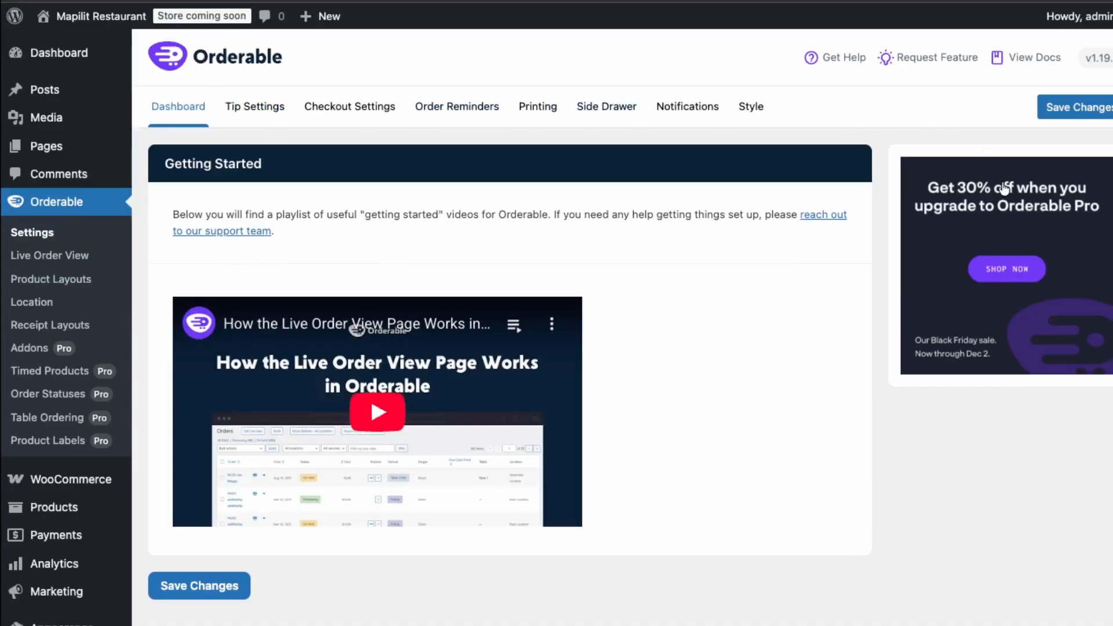
# Examine Orderable's Tip Settings, Checkout Settings and Order Reminders options.
pyautogui.click(248, 120)
pyautogui.click(370, 118)
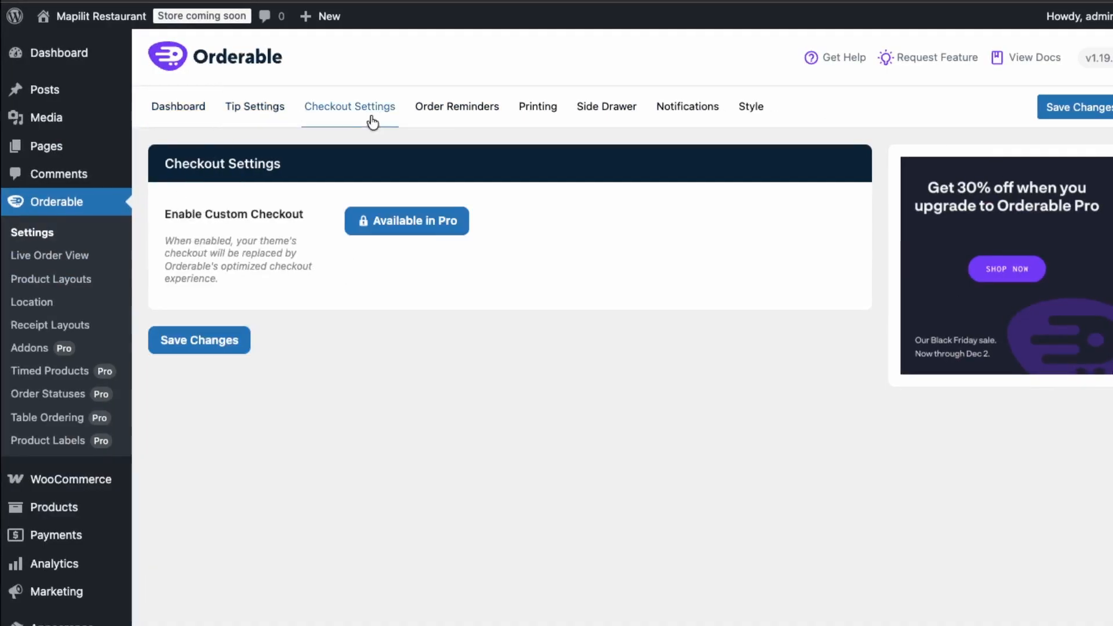
pyautogui.click(463, 120)
pyautogui.click(349, 114)
pyautogui.click(259, 113)
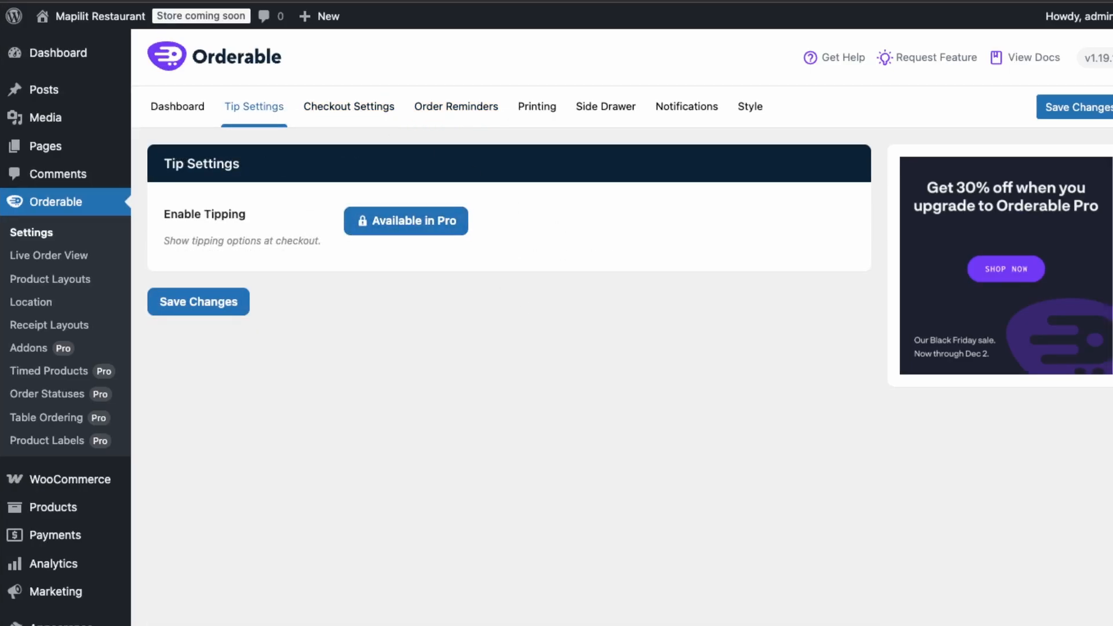
pyautogui.click(464, 108)
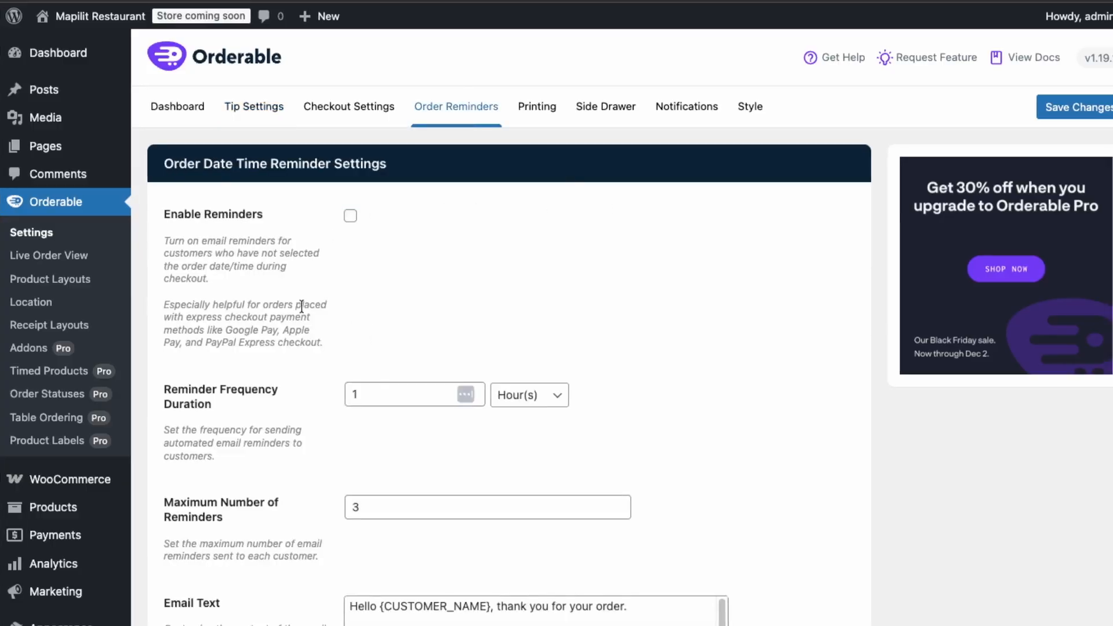
pyautogui.scroll(-2, 486, 586)
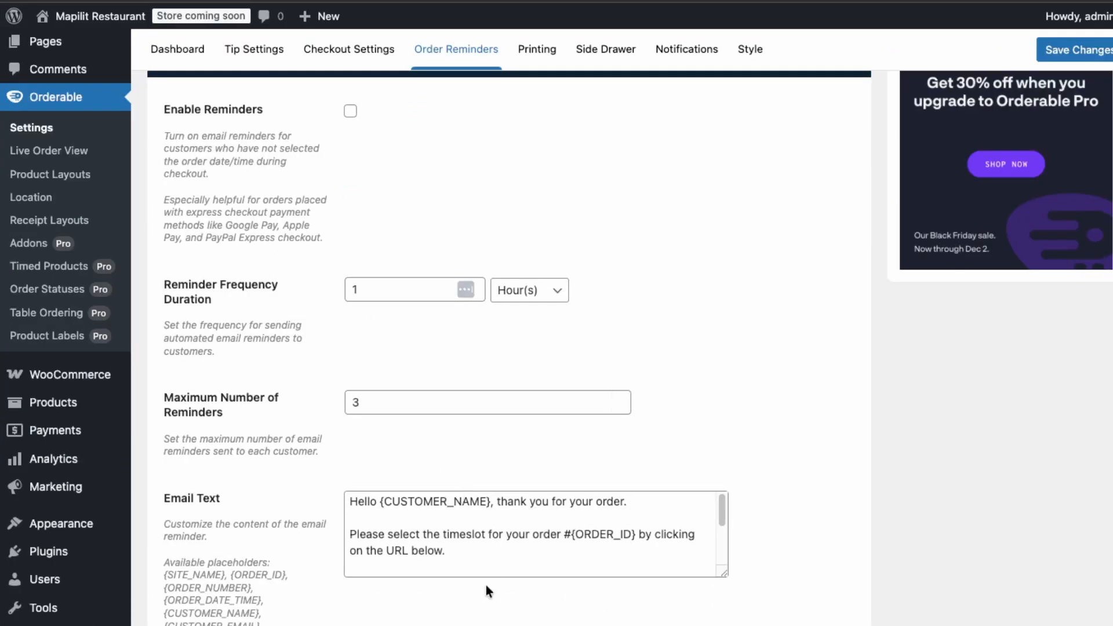
# Enable the order date and time reminders and save the Order Reminders settings.
pyautogui.scroll(-3, 541, 580)
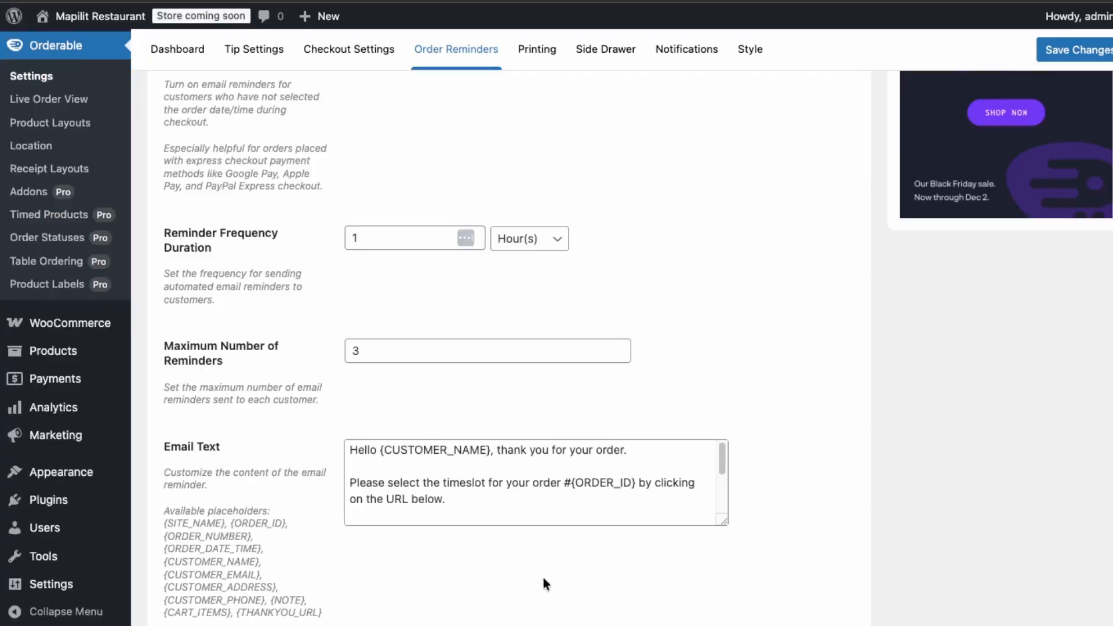
pyautogui.scroll(5, 338, 517)
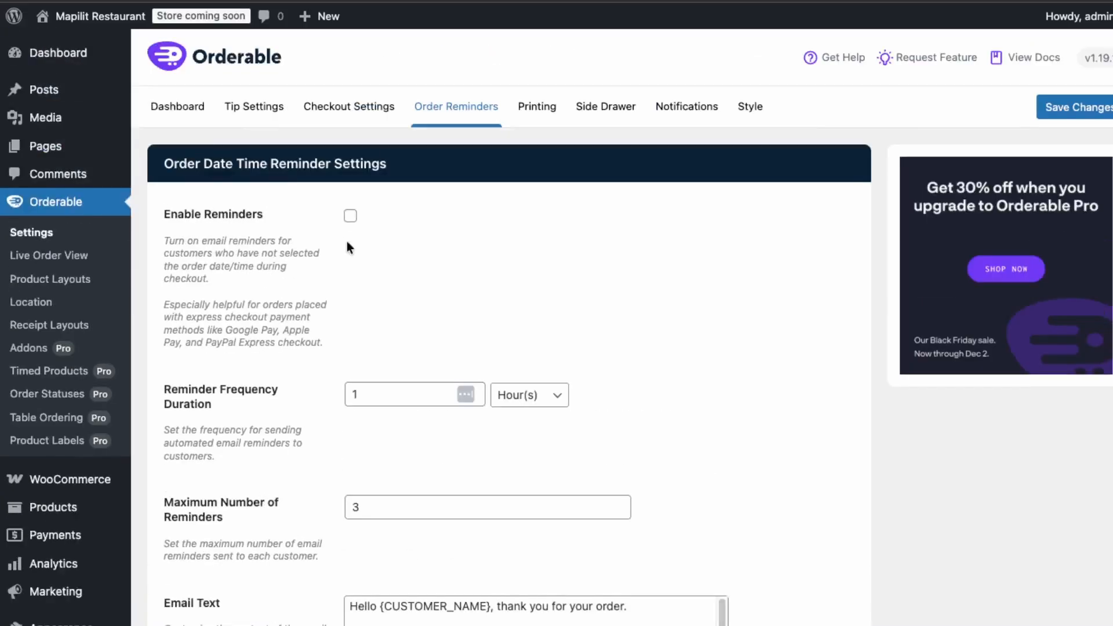
pyautogui.click(351, 215)
pyautogui.scroll(-5, 237, 378)
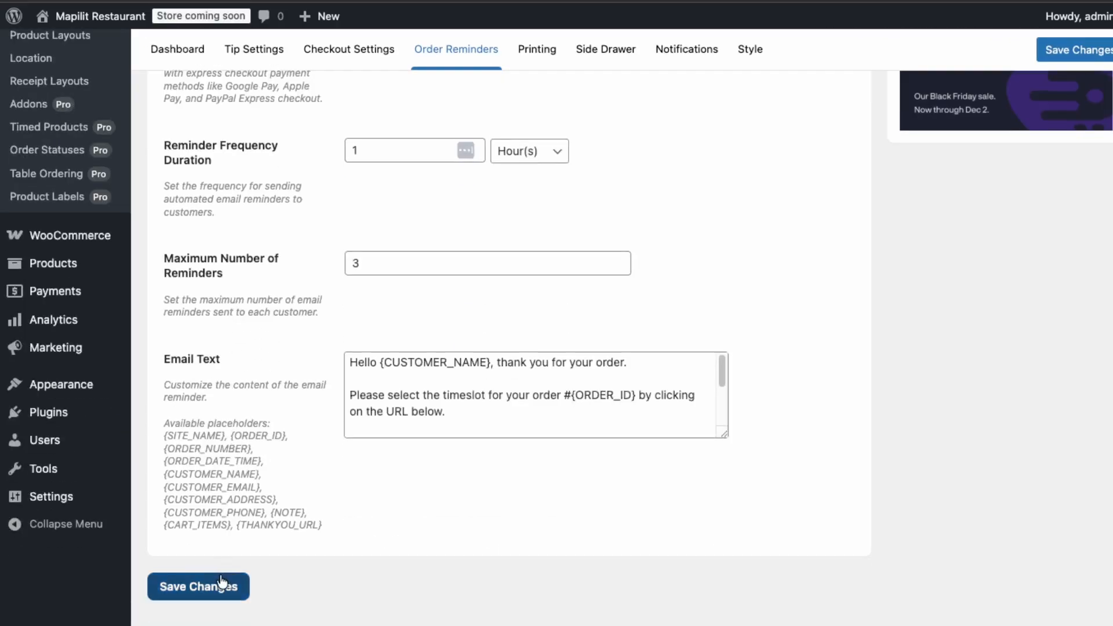
pyautogui.click(221, 584)
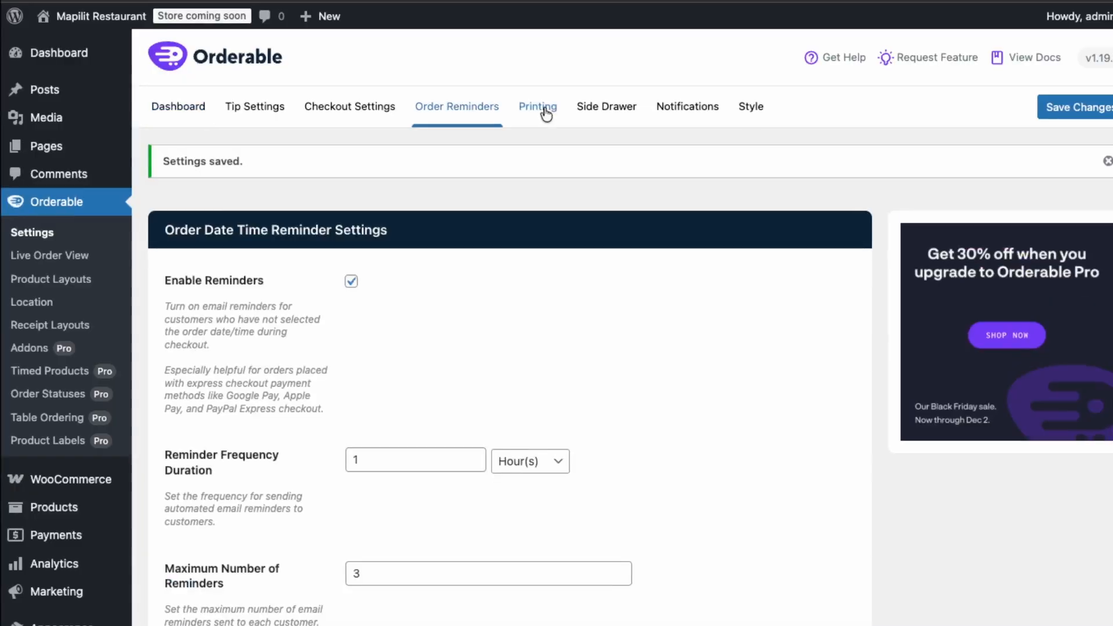
# Examine Orderable's Printing, Side Drawer, Notifications and Style settings.
pyautogui.click(541, 109)
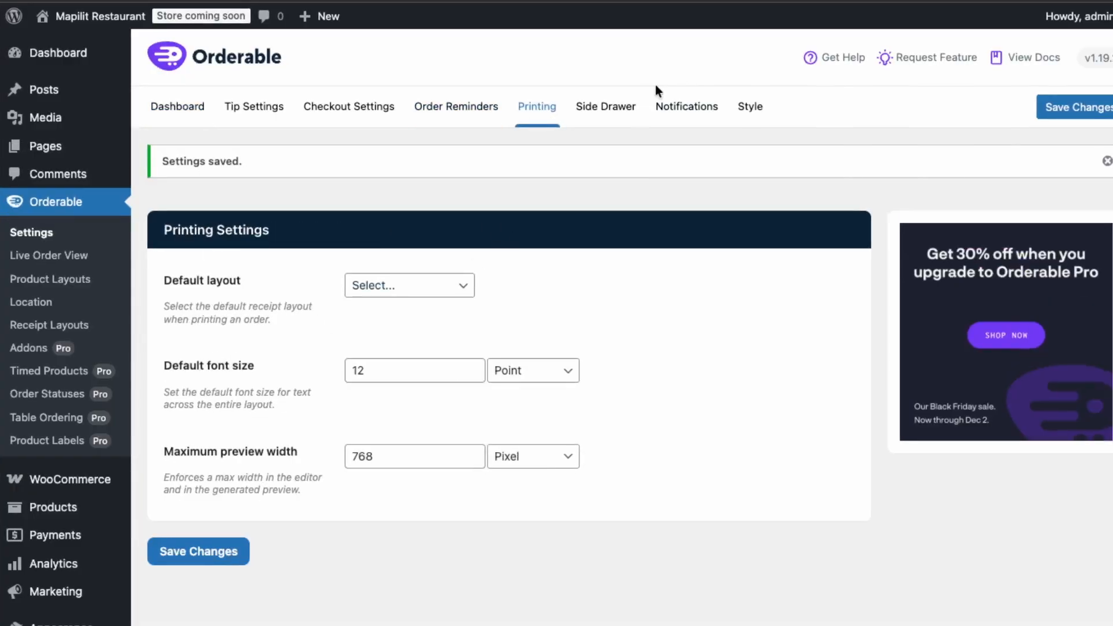
pyautogui.click(625, 106)
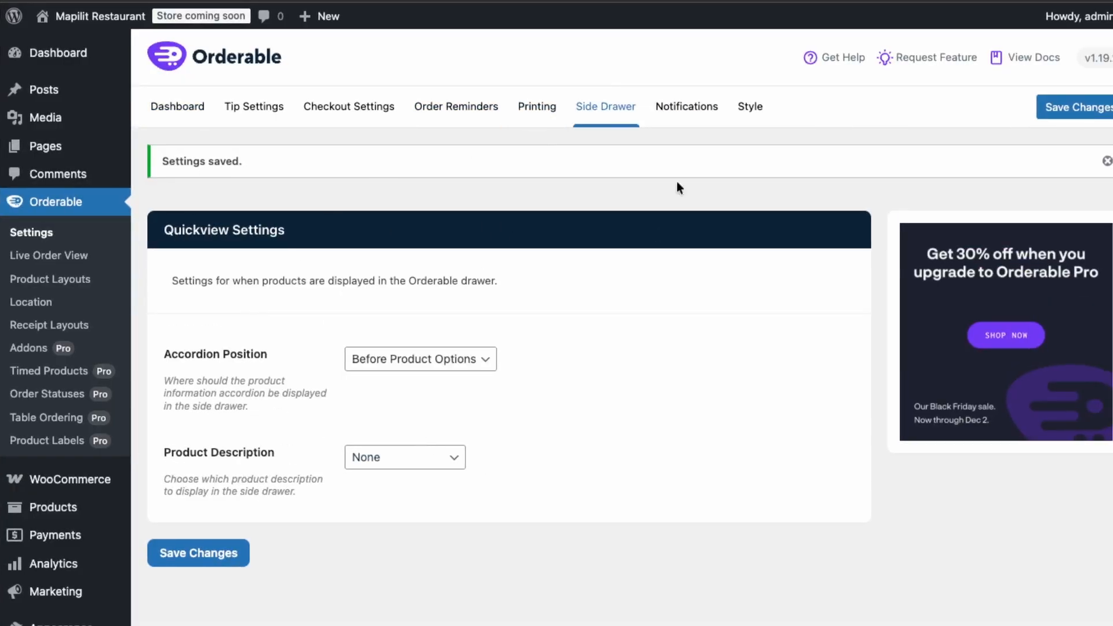
pyautogui.click(703, 110)
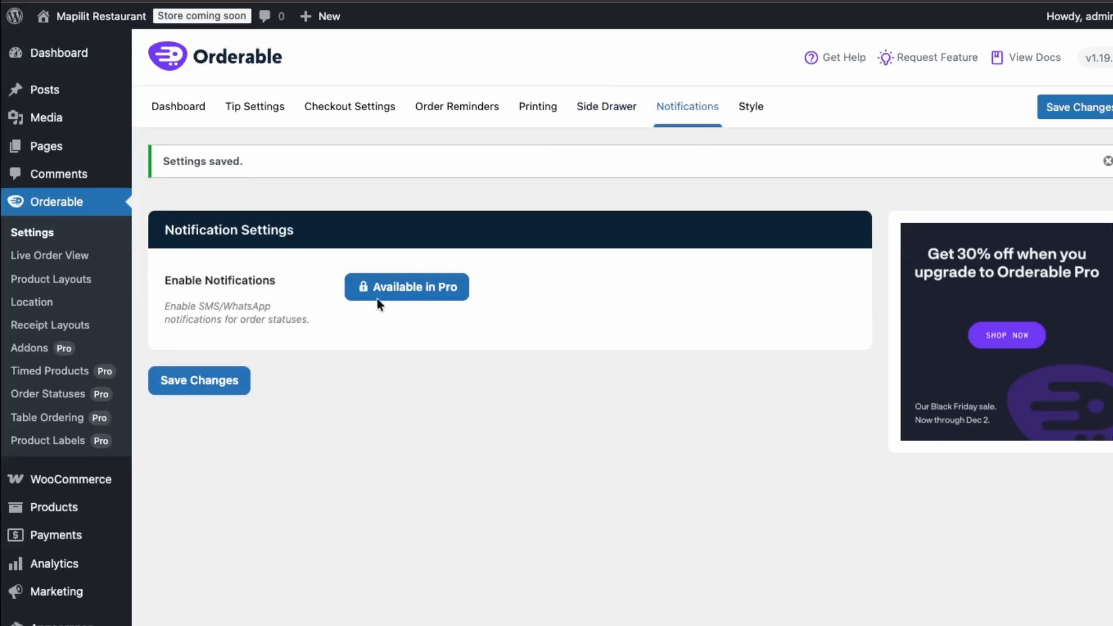
pyautogui.click(751, 107)
pyautogui.scroll(-5, 658, 380)
pyautogui.scroll(5, 644, 359)
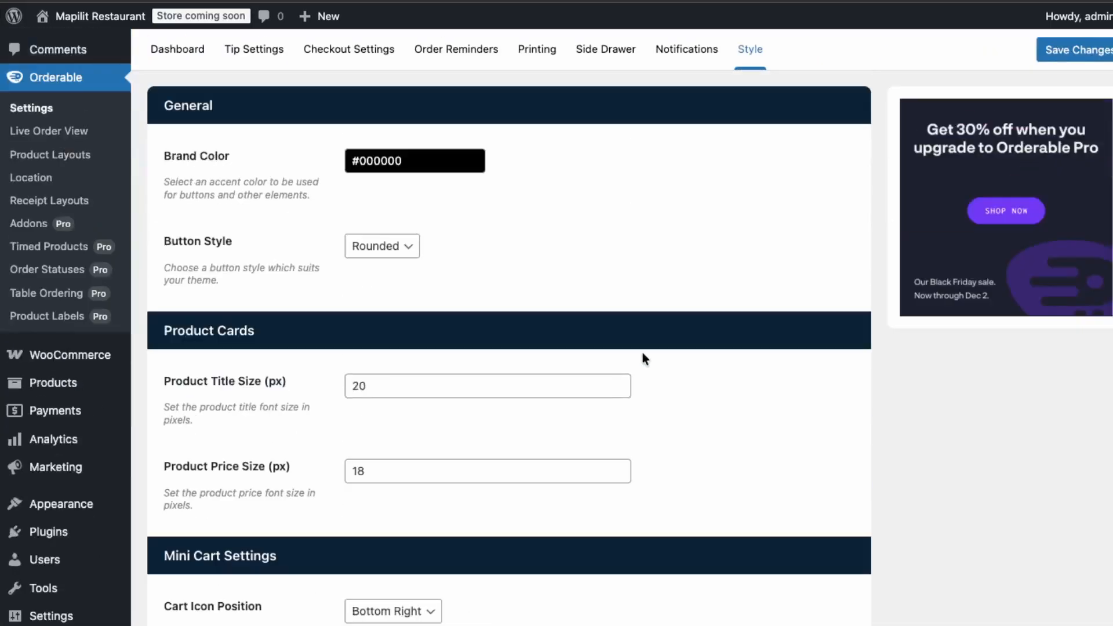
pyautogui.scroll(-1, 481, 539)
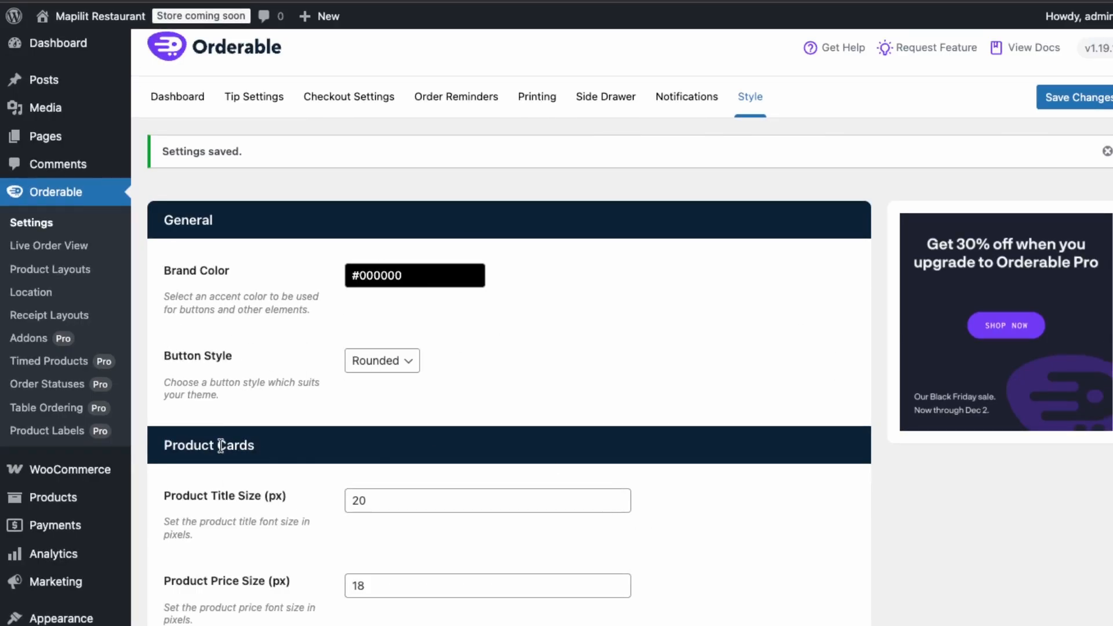
pyautogui.scroll(1, 205, 392)
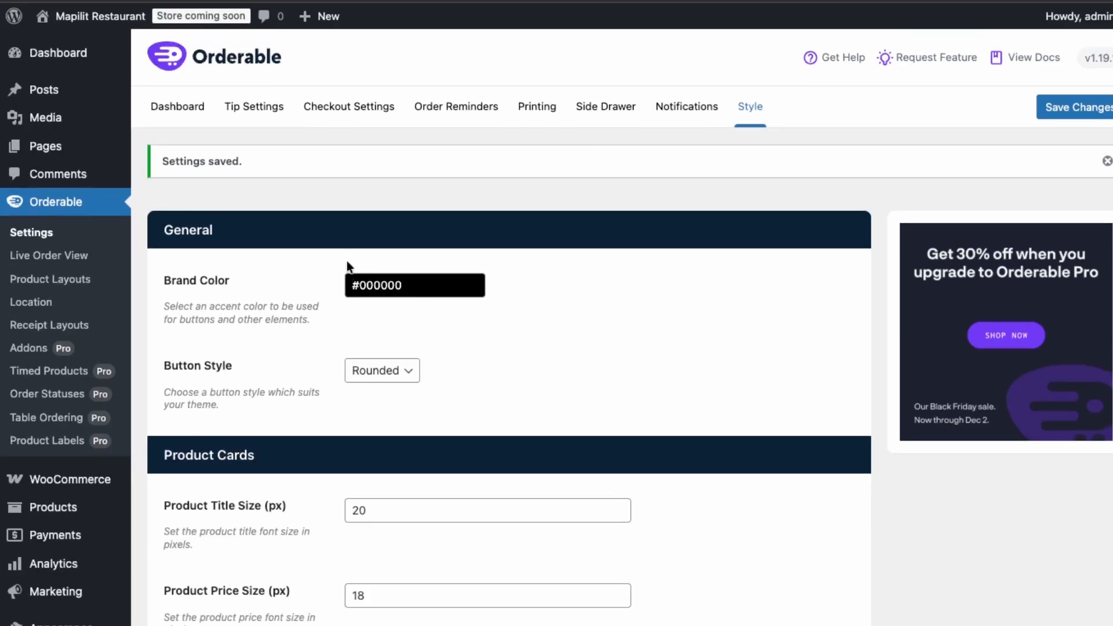
# View the Live Order View, dismiss its secure connection notice, and exit back to the regular Orders page.
pyautogui.click(65, 284)
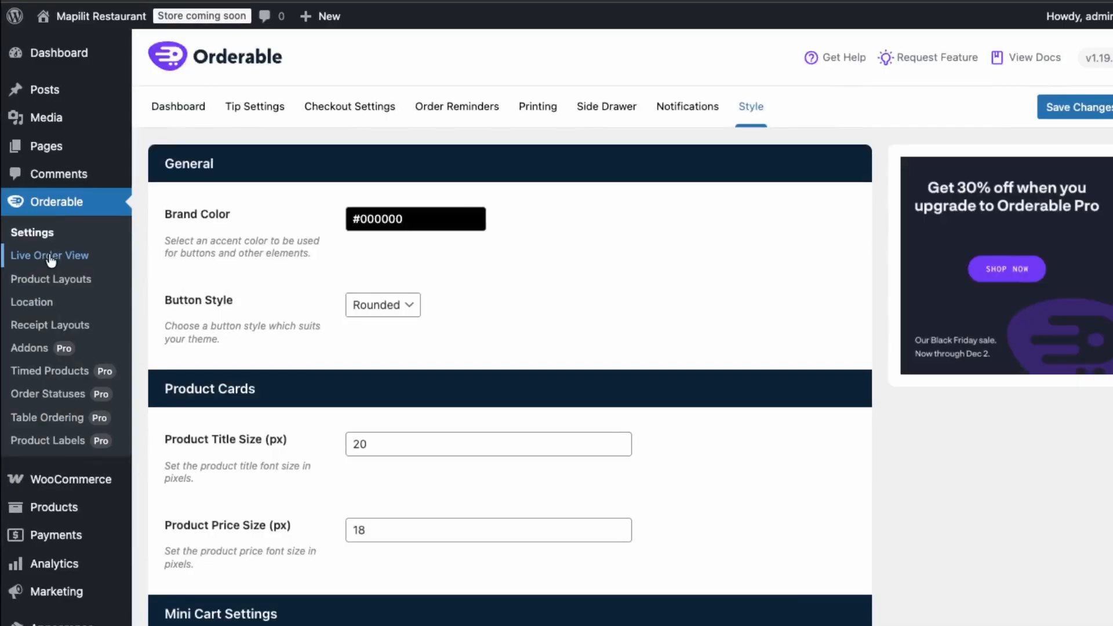
pyautogui.click(51, 258)
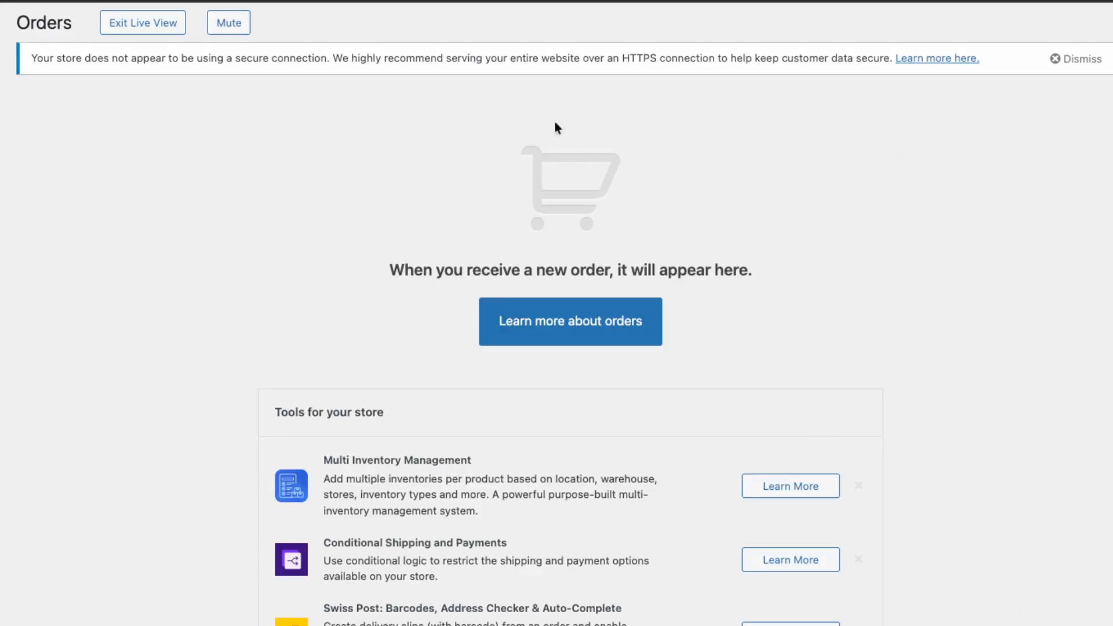
pyautogui.click(1083, 59)
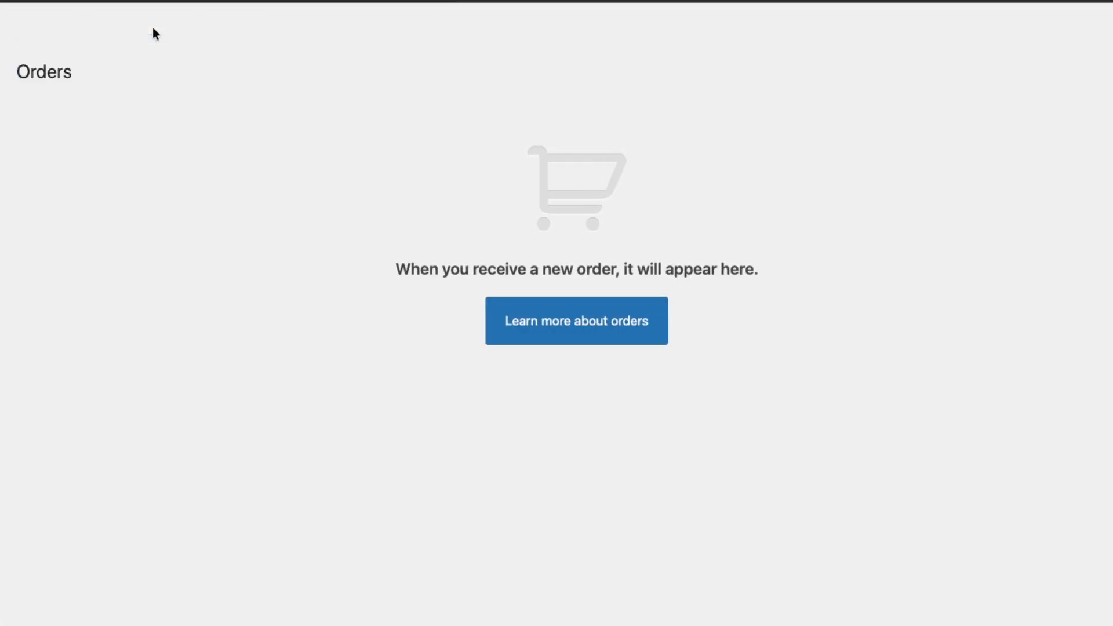
pyautogui.click(155, 30)
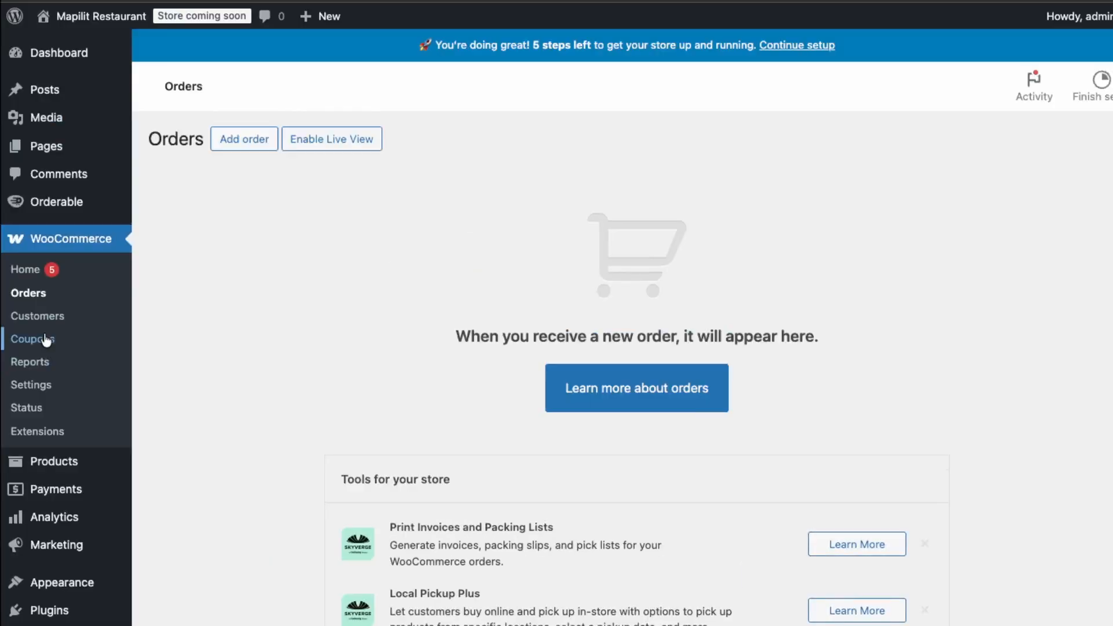
# Create a product category named Main.
pyautogui.moveTo(70, 462)
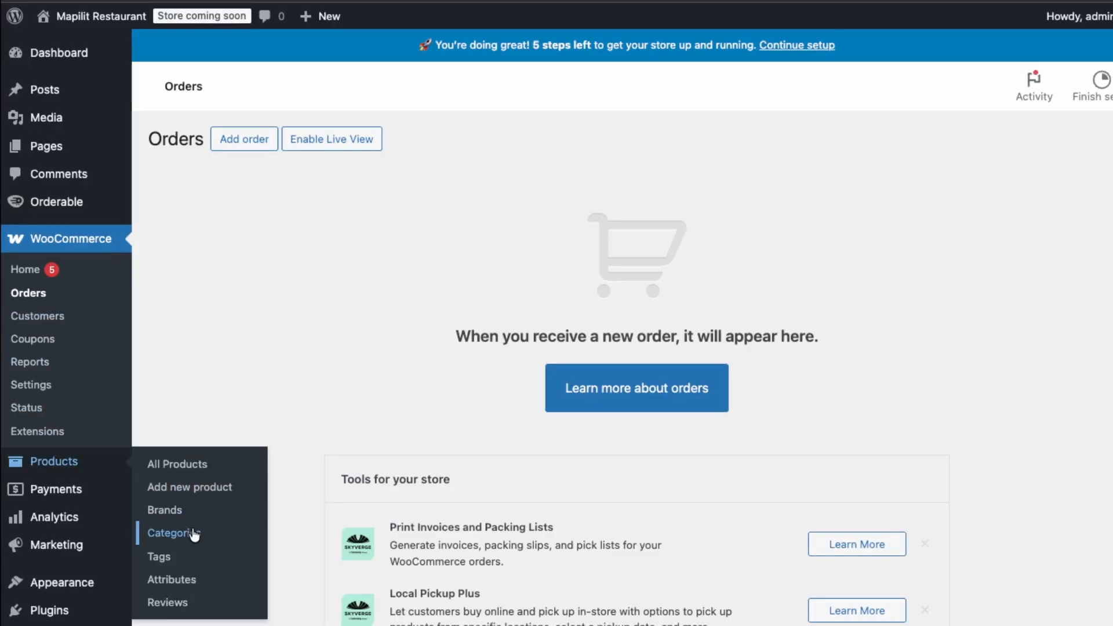
pyautogui.click(194, 533)
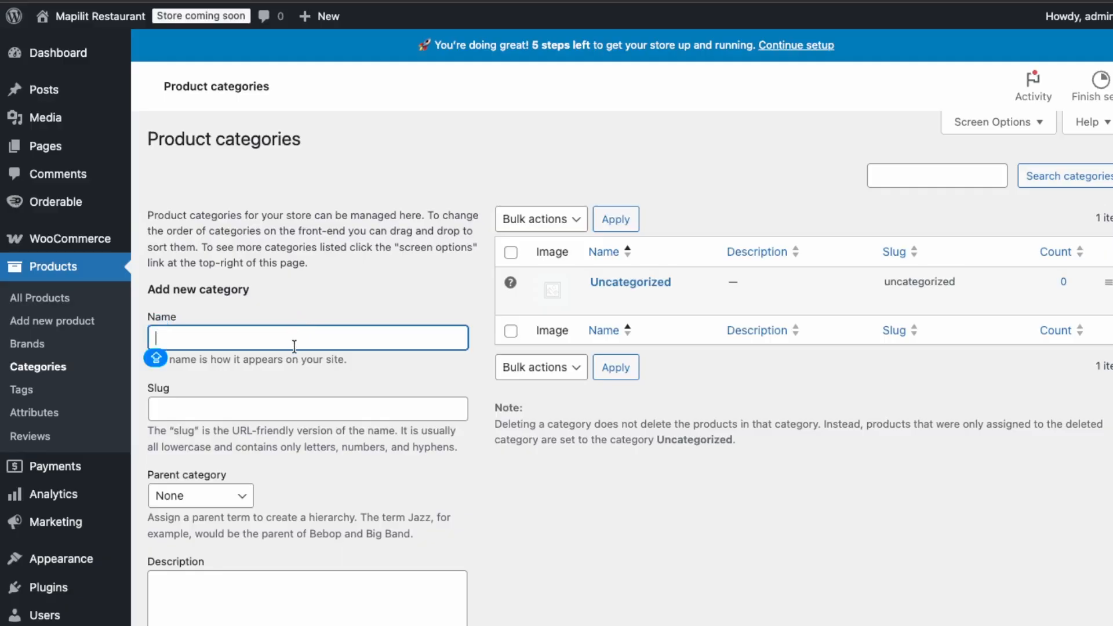
pyautogui.write('MA')
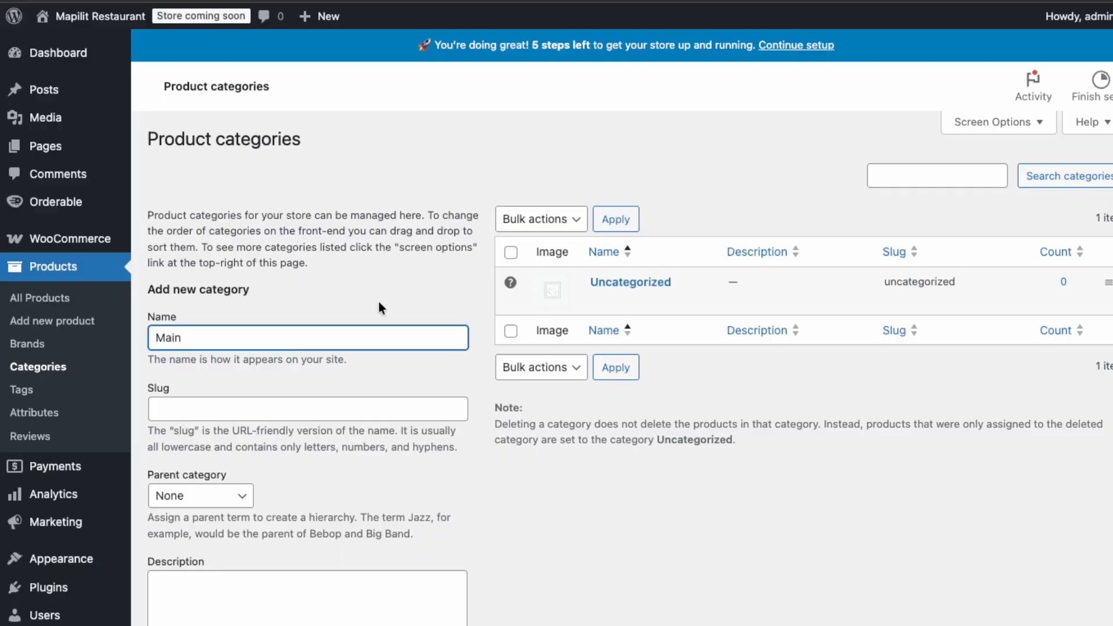
pyautogui.scroll(-7, 406, 522)
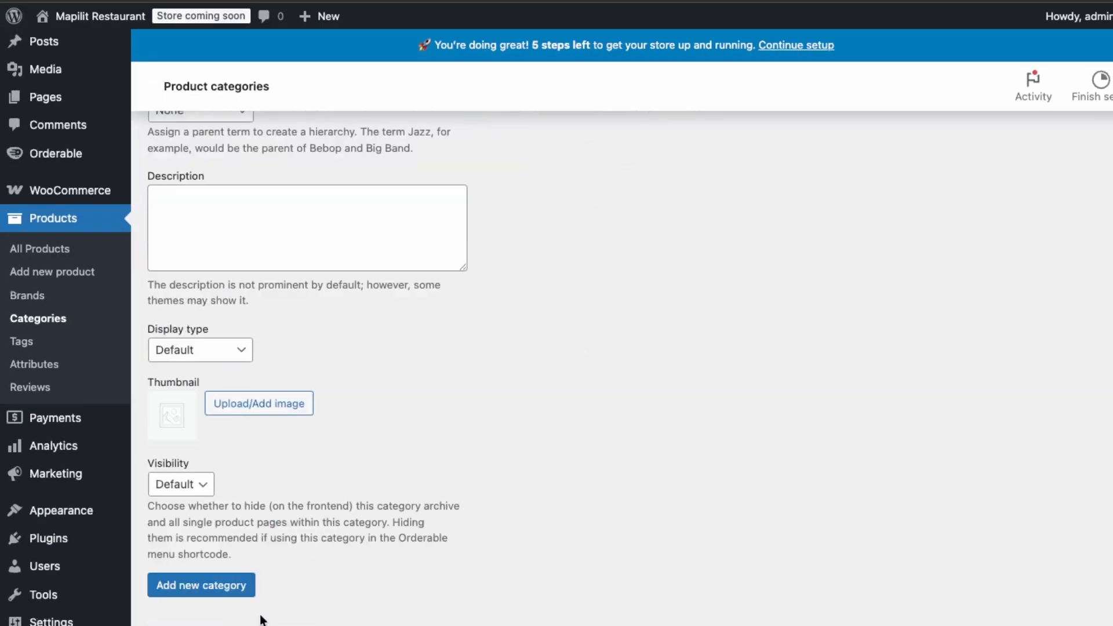
pyautogui.click(242, 598)
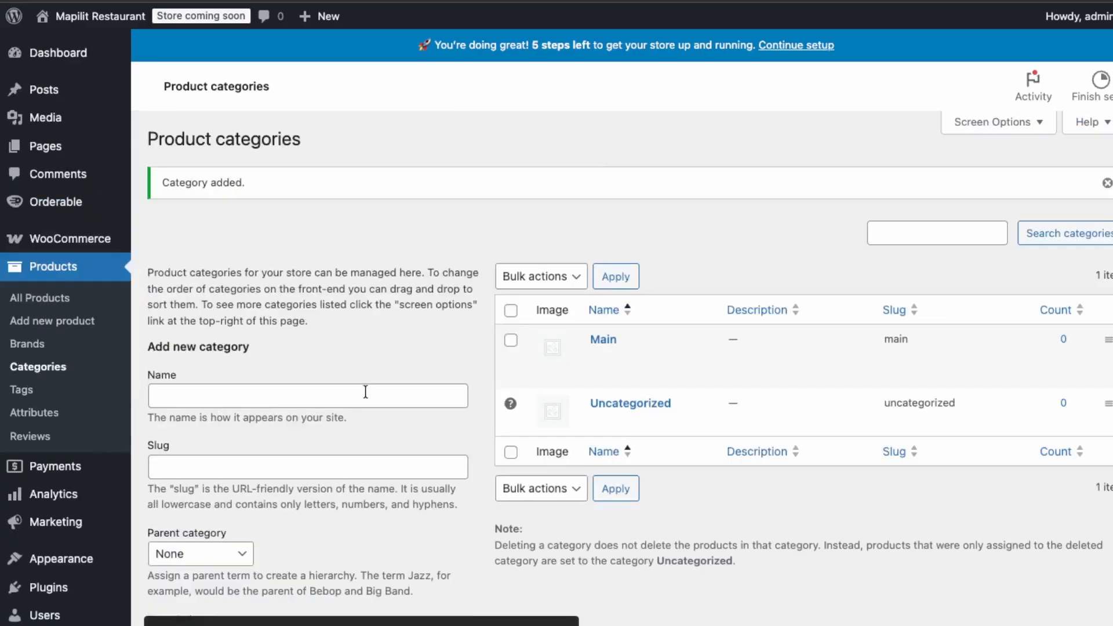
# Create a second product category named Drinks.
pyautogui.click(43, 376)
pyautogui.write('Drin')
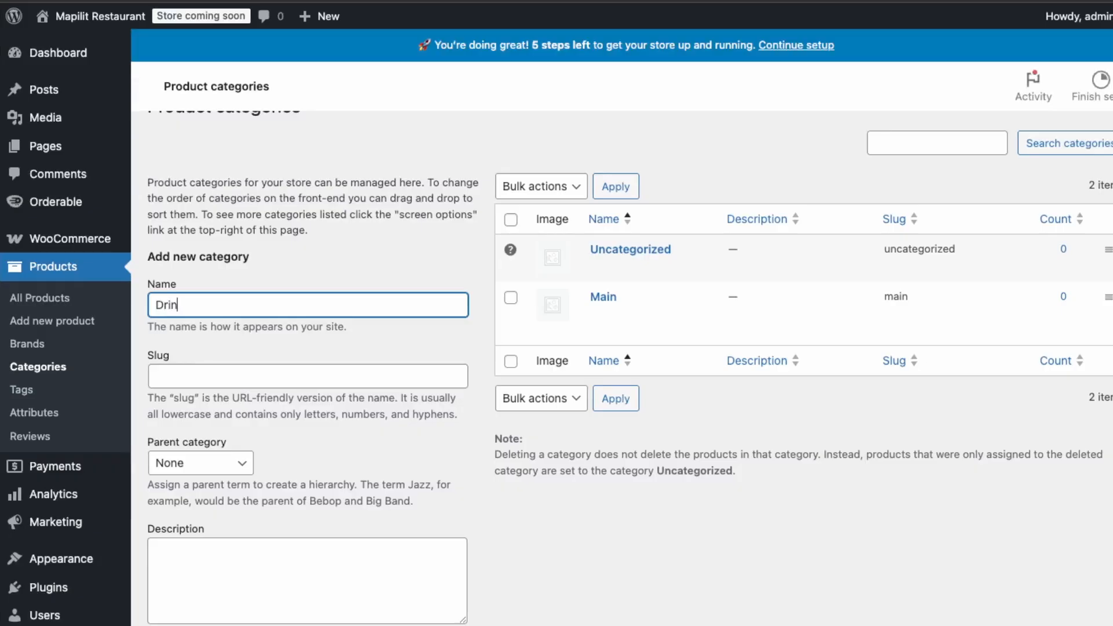
pyautogui.write('ks')
pyautogui.scroll(-6, 352, 396)
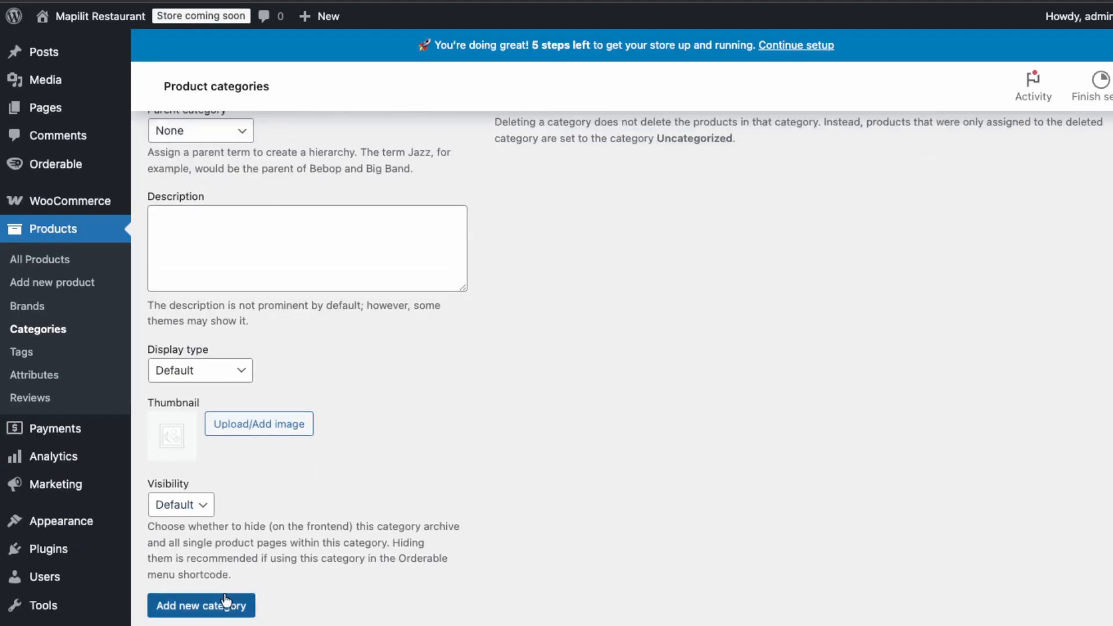
pyautogui.click(227, 604)
pyautogui.scroll(8, 371, 458)
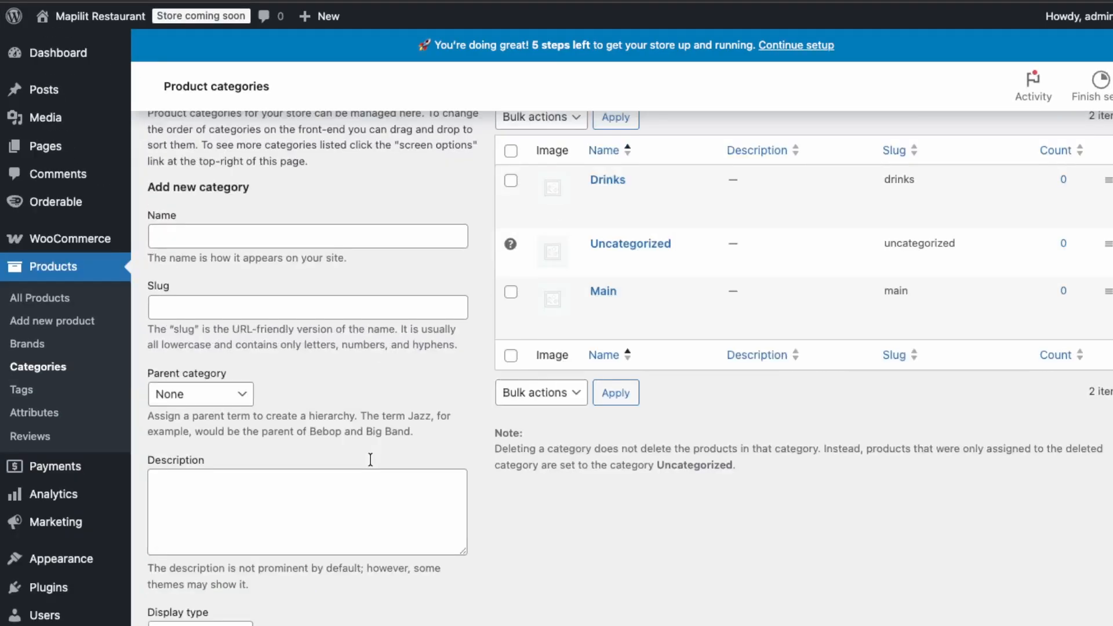
# Start a new product named Burger and assign it to the Main category.
pyautogui.click(56, 322)
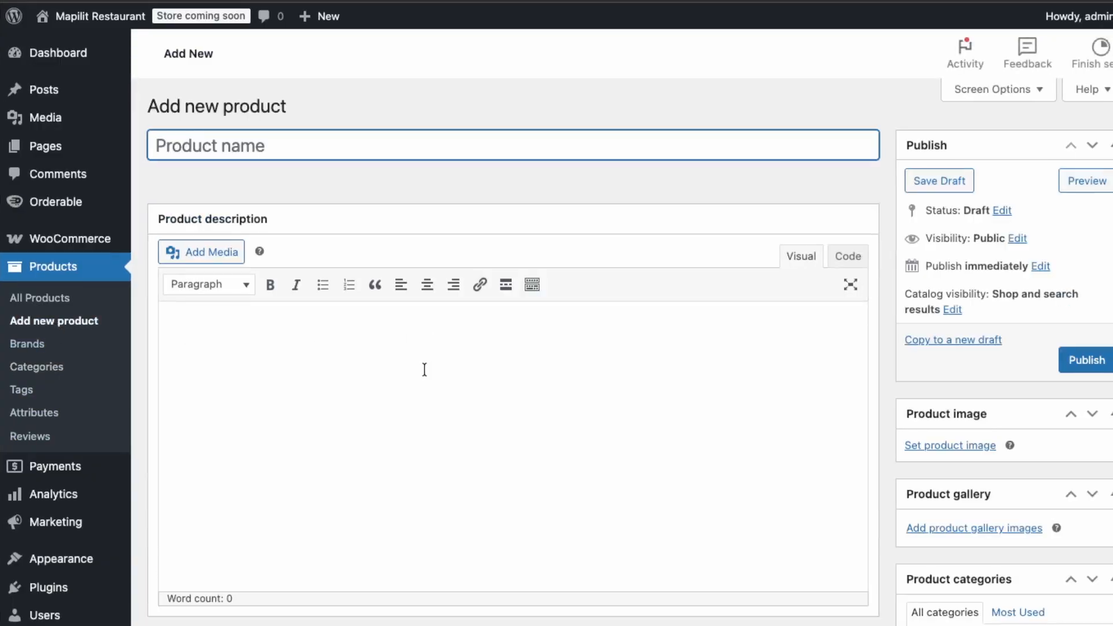
pyautogui.write('Burger')
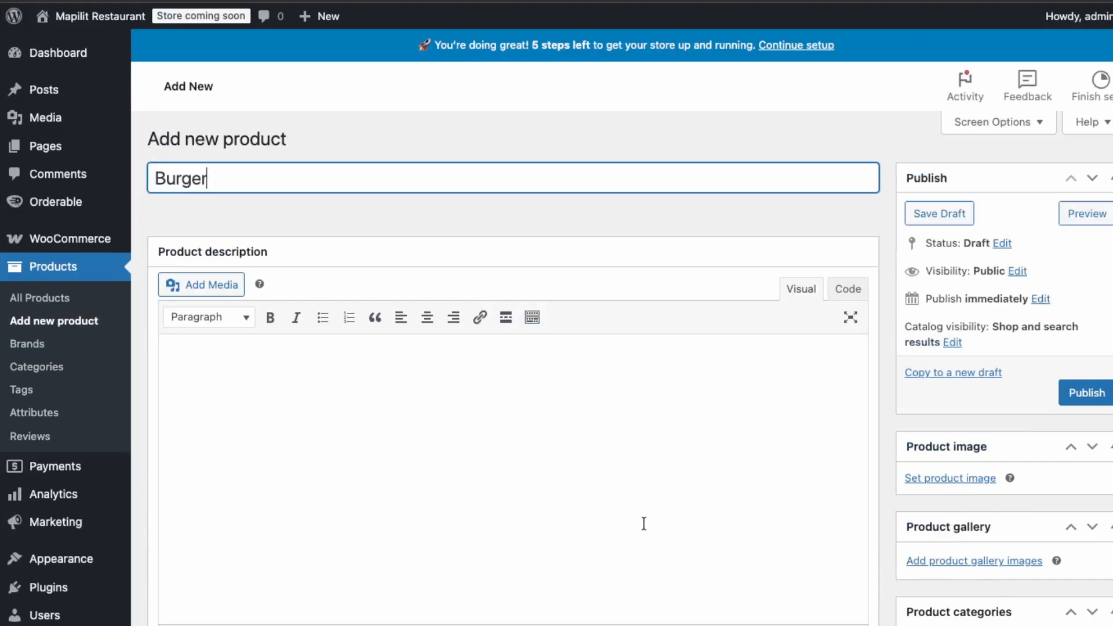
pyautogui.scroll(-1, 663, 516)
pyautogui.scroll(-5, 935, 471)
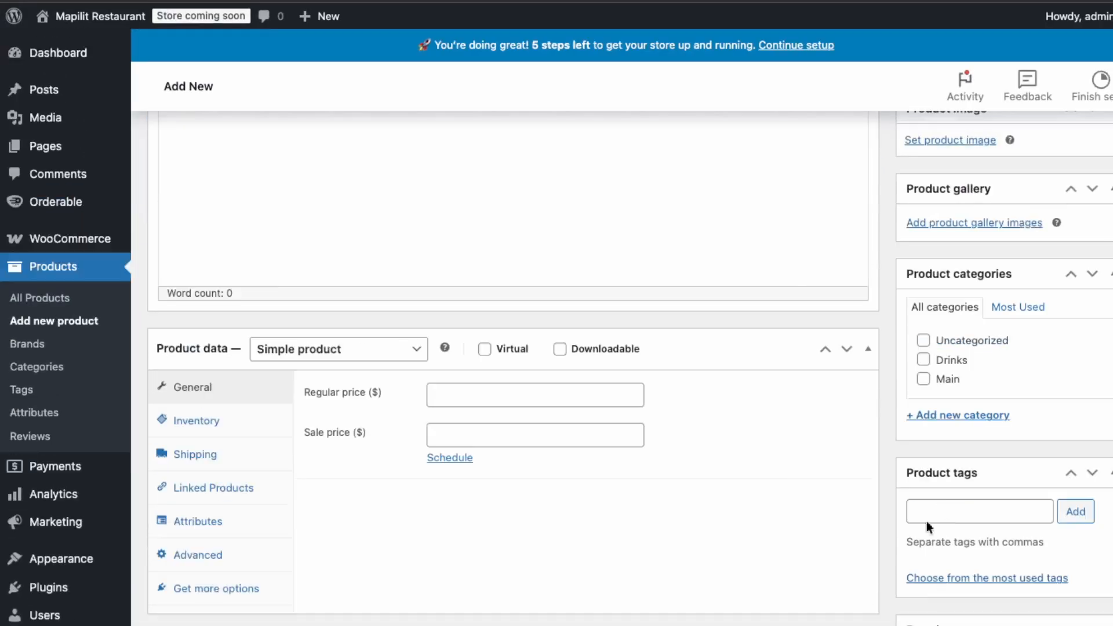
pyautogui.click(923, 379)
# Set the Burger's regular price to $2 and publish the product.
pyautogui.click(537, 443)
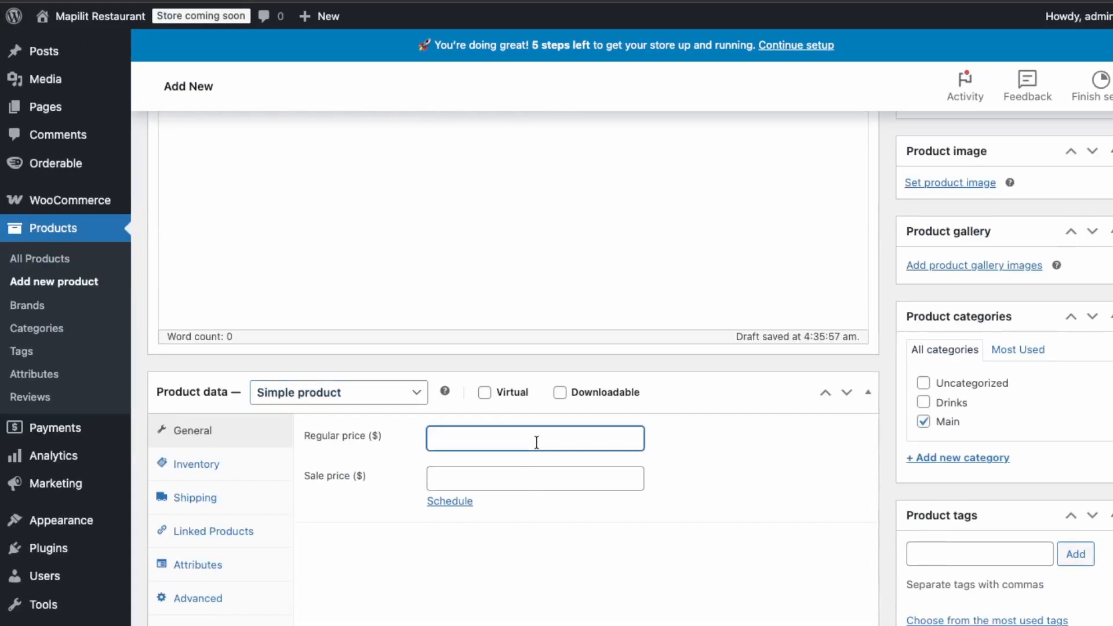
pyautogui.write('20')
pyautogui.scroll(-6, 684, 456)
pyautogui.scroll(7, 680, 458)
pyautogui.click(1086, 168)
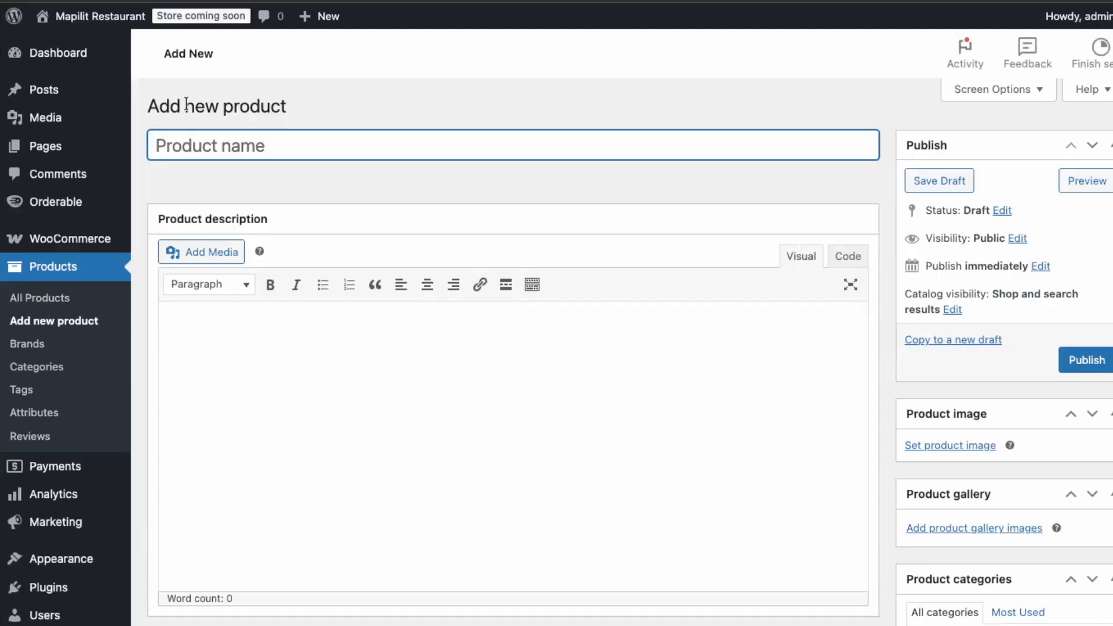
# Name the new product Hot dog, set its regular price to $10, and publish it.
pyautogui.write('Hot dog')
pyautogui.scroll(-6, 363, 371)
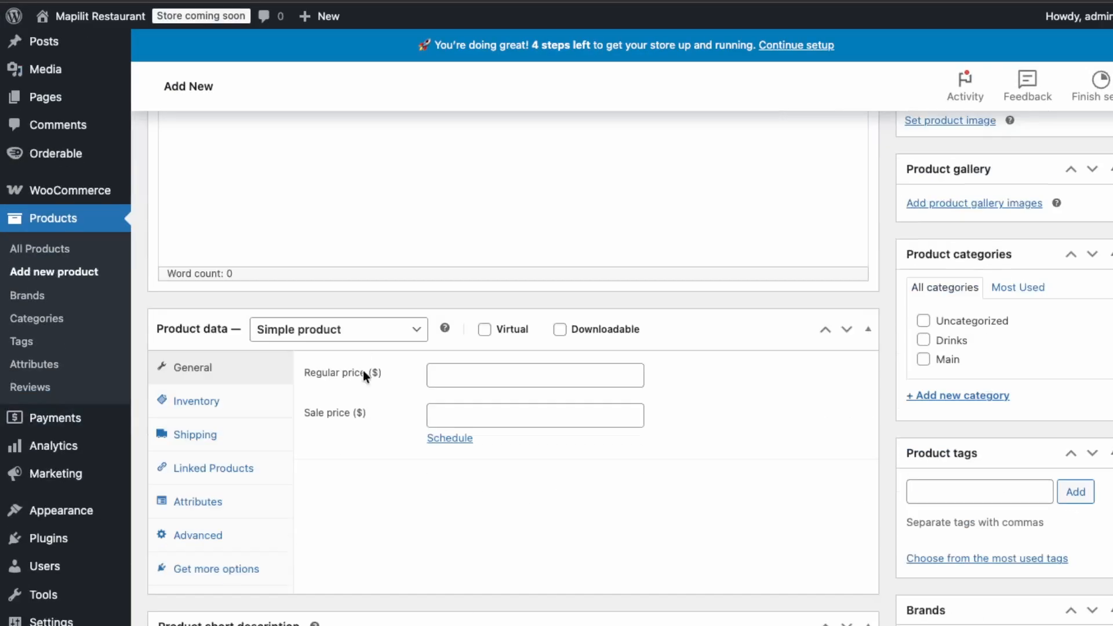
pyautogui.click(495, 374)
pyautogui.write('10')
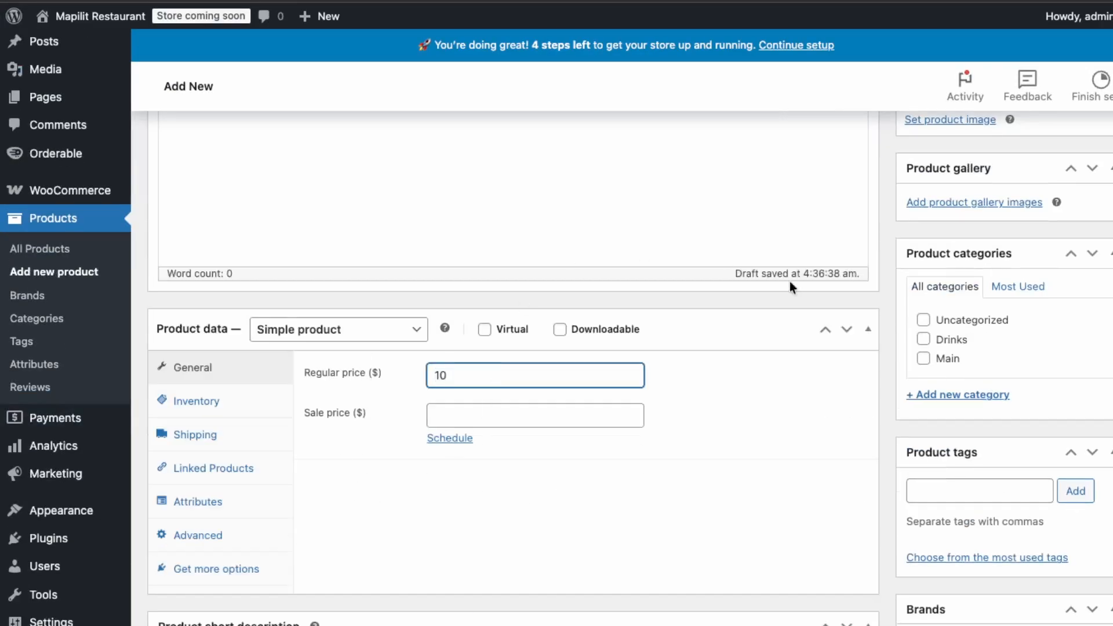
pyautogui.scroll(6, 970, 304)
pyautogui.click(1109, 399)
# Switch the Hot dog's category from Uncategorized to Main and update the product.
pyautogui.scroll(-10, 990, 482)
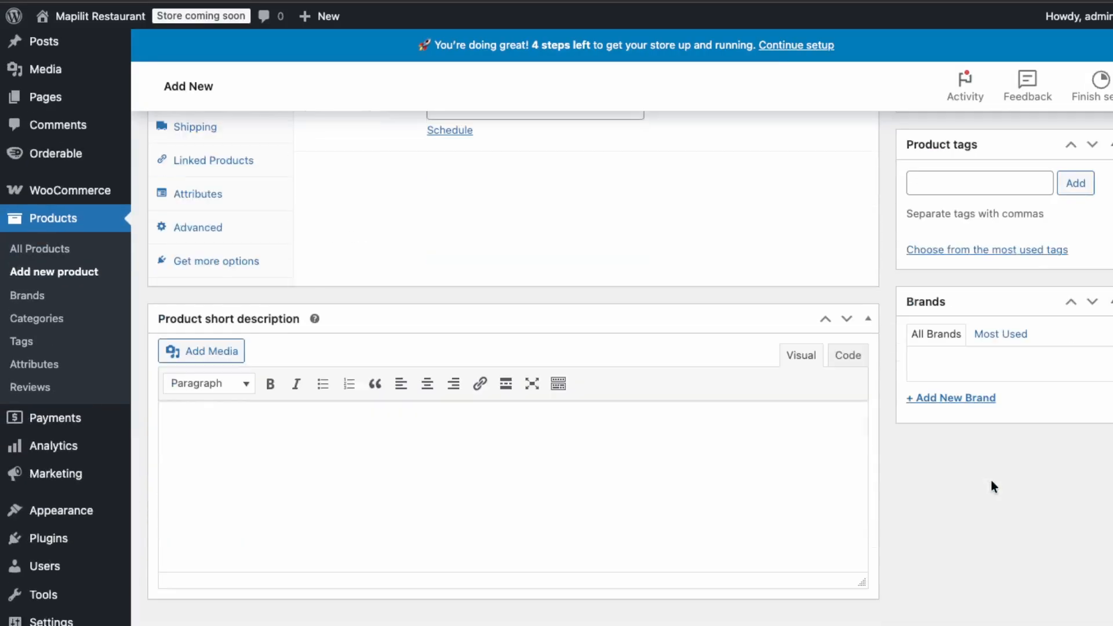
pyautogui.scroll(5, 982, 252)
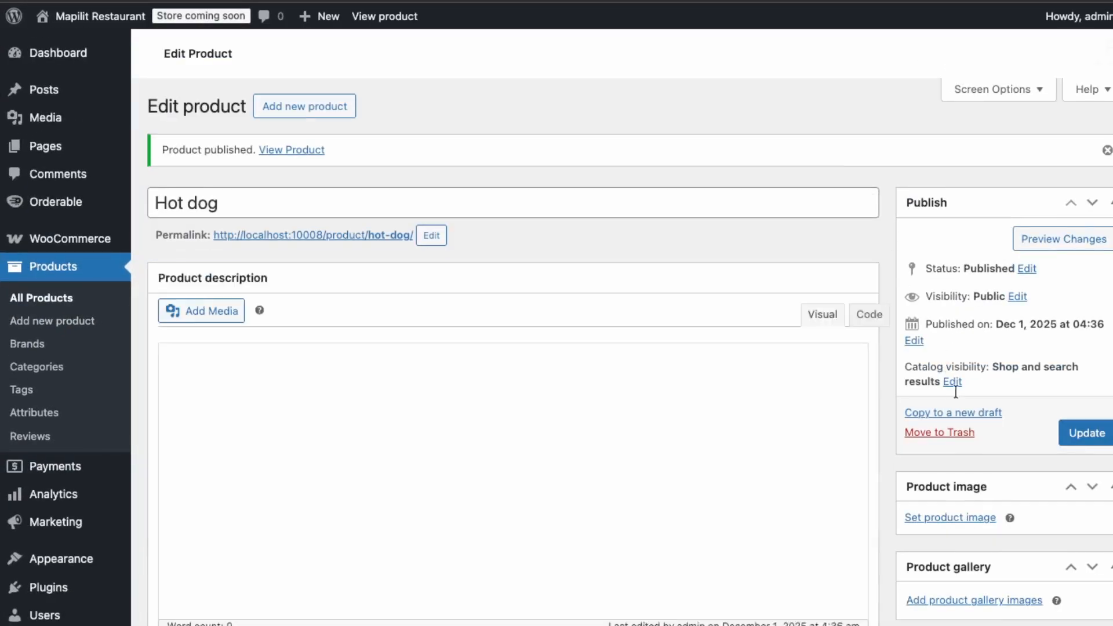
pyautogui.scroll(-4, 941, 563)
pyautogui.click(924, 557)
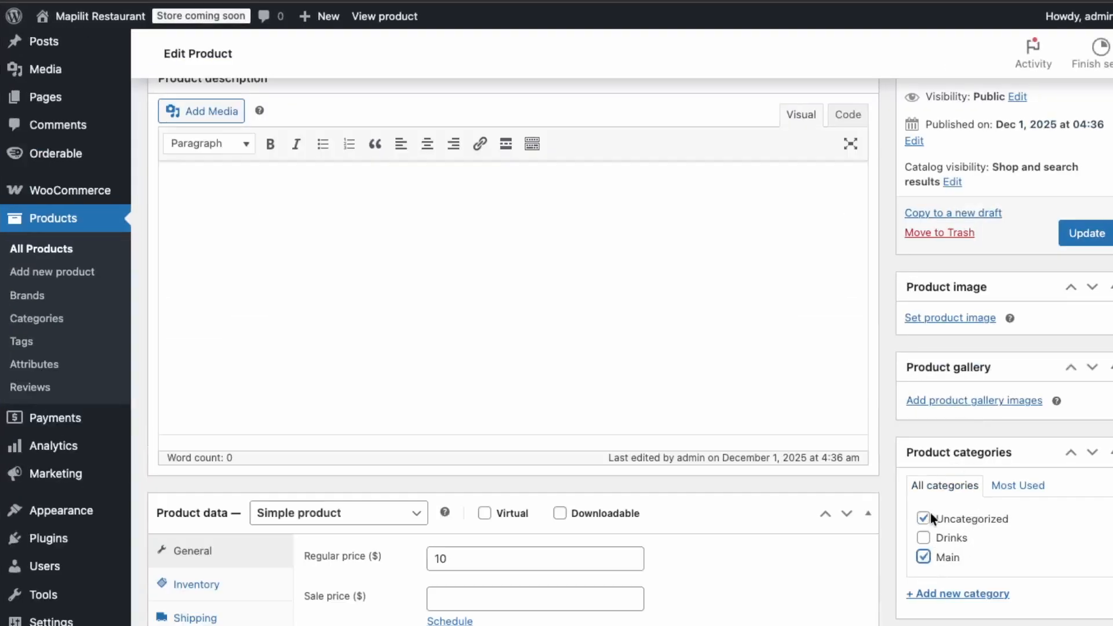
pyautogui.click(924, 518)
pyautogui.click(1087, 233)
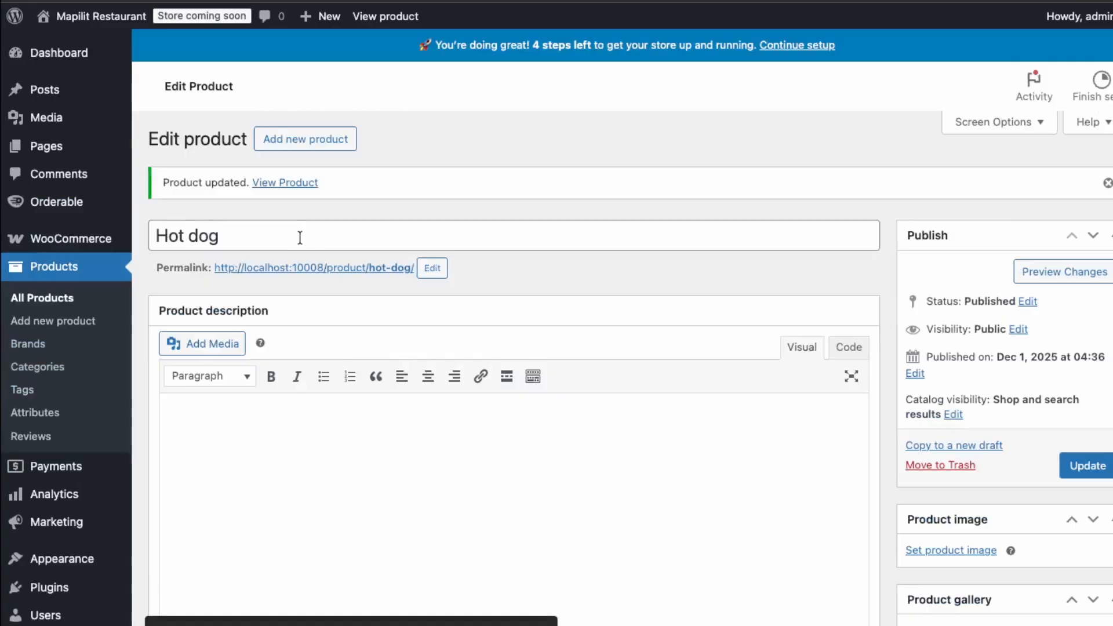
# Add a new product named Coke, assign it to the Drinks category, and publish it.
pyautogui.click(323, 141)
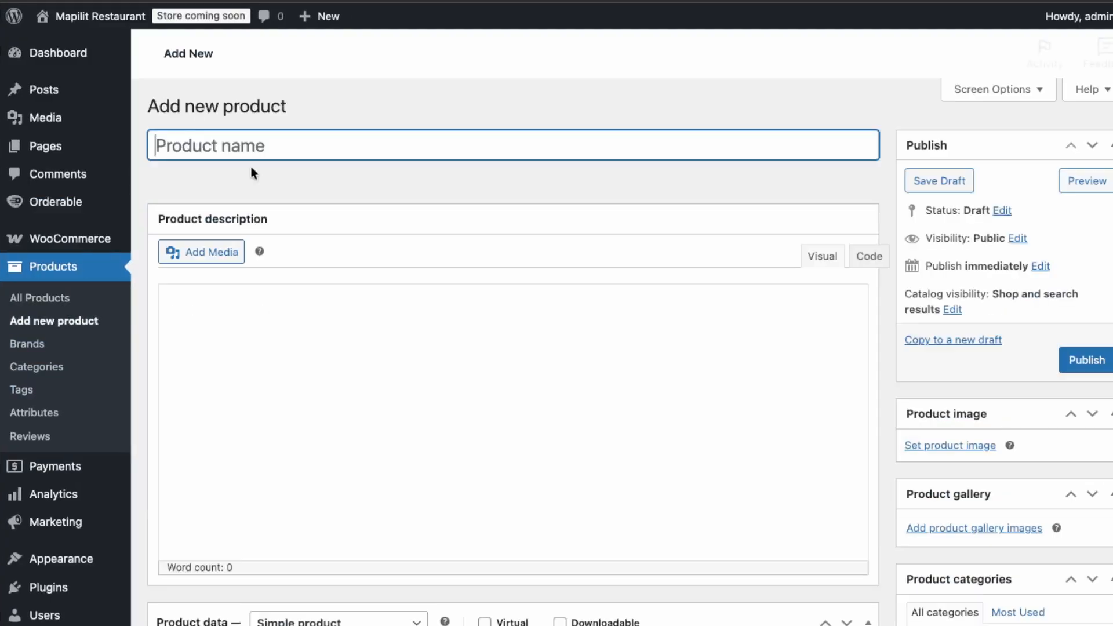
pyautogui.write('Coke')
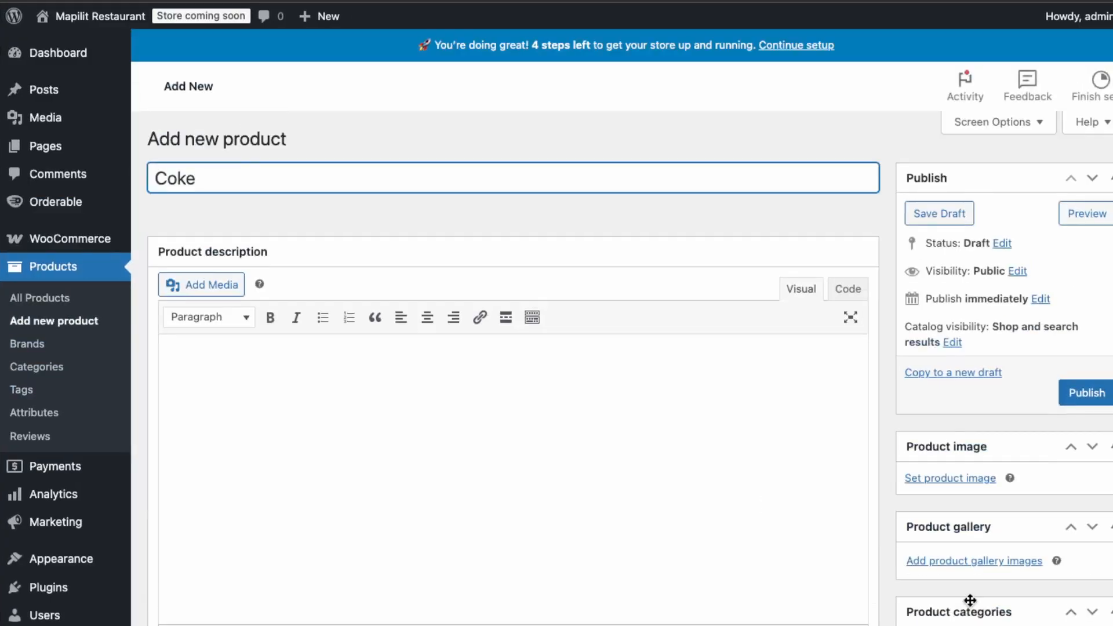
pyautogui.scroll(-2, 969, 601)
pyautogui.click(931, 568)
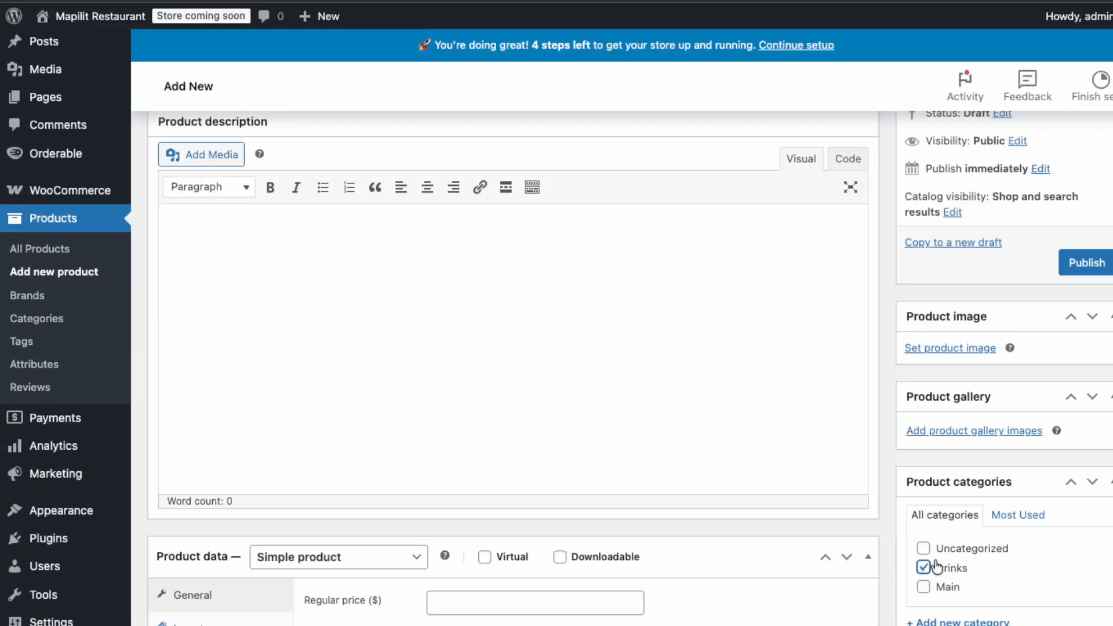
pyautogui.click(1071, 272)
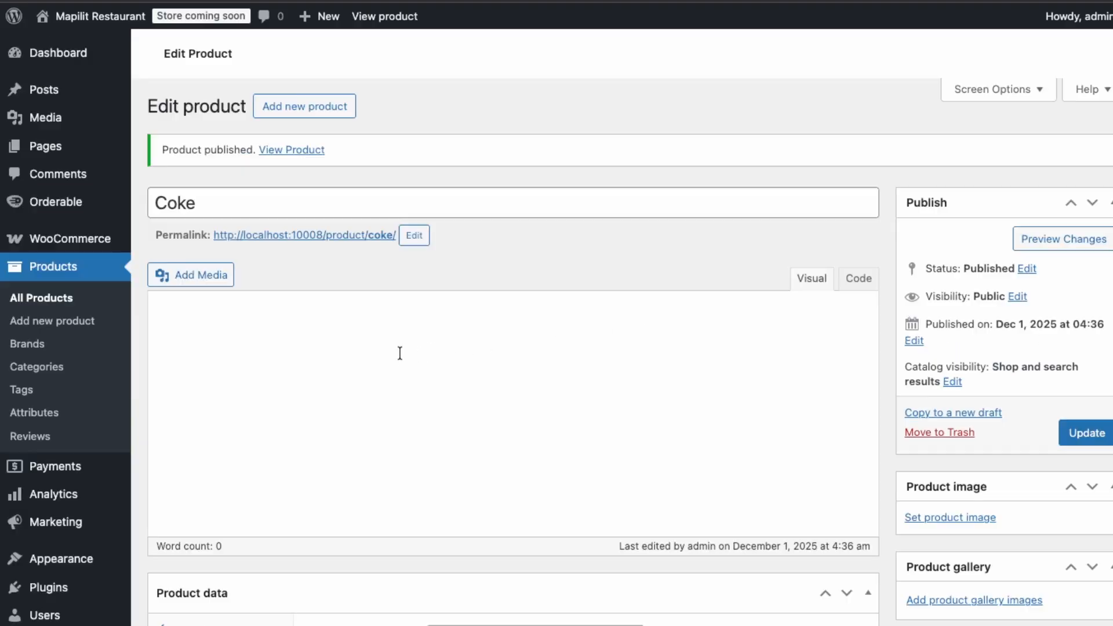
# Add a new product named Pepsi, assign it to the Drinks category, and publish it.
pyautogui.click(332, 105)
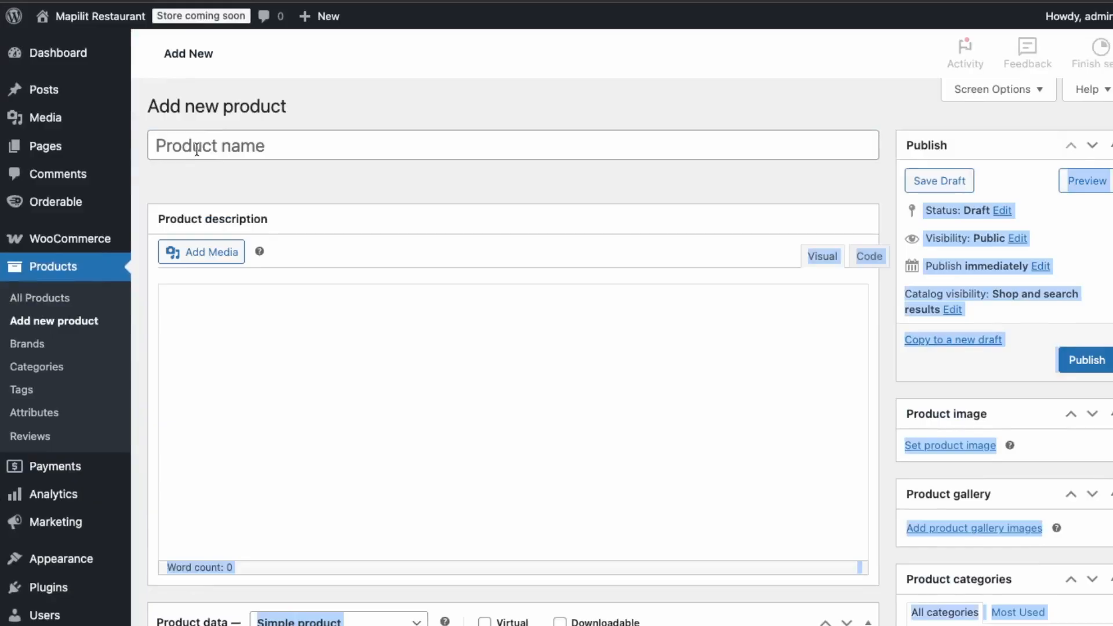
pyautogui.click(197, 149)
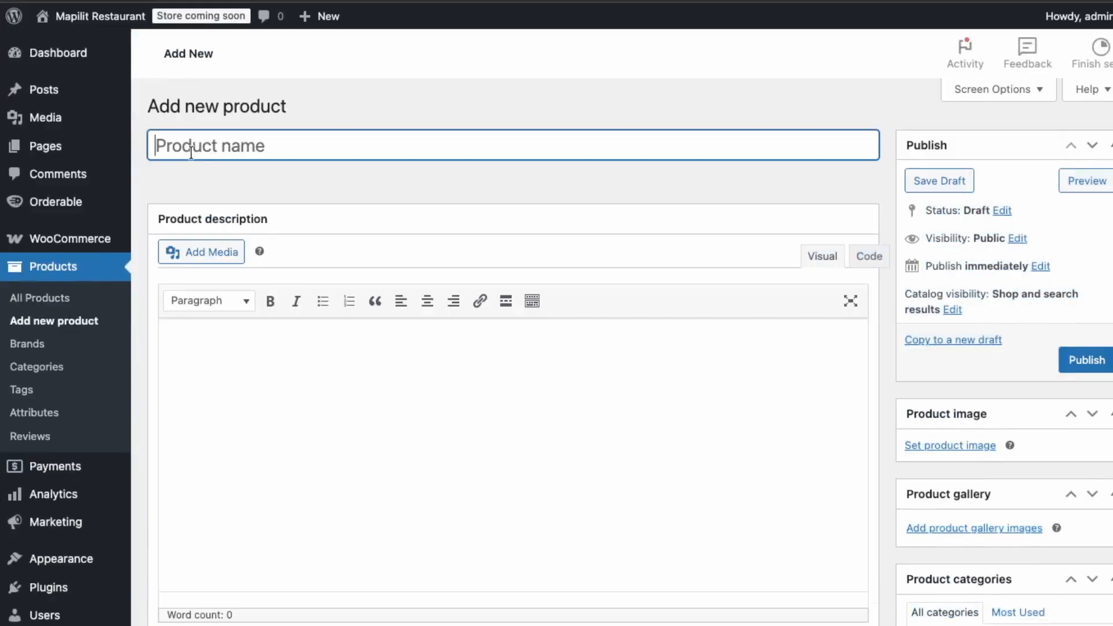
pyautogui.write('Pepsi')
pyautogui.scroll(-1, 1041, 595)
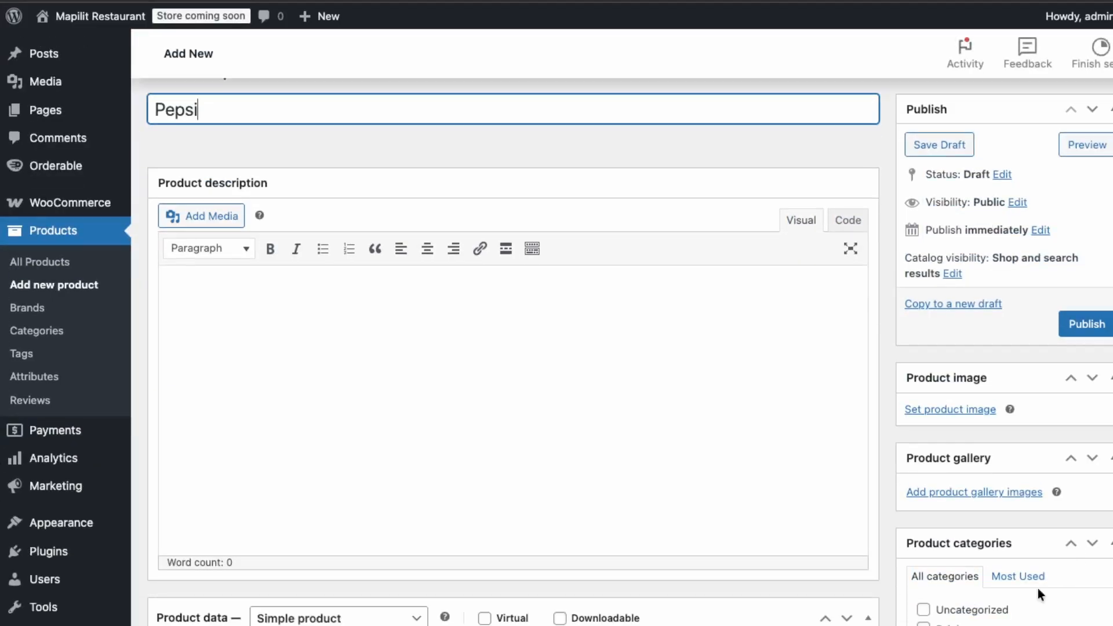
pyautogui.click(926, 625)
pyautogui.scroll(-3, 980, 395)
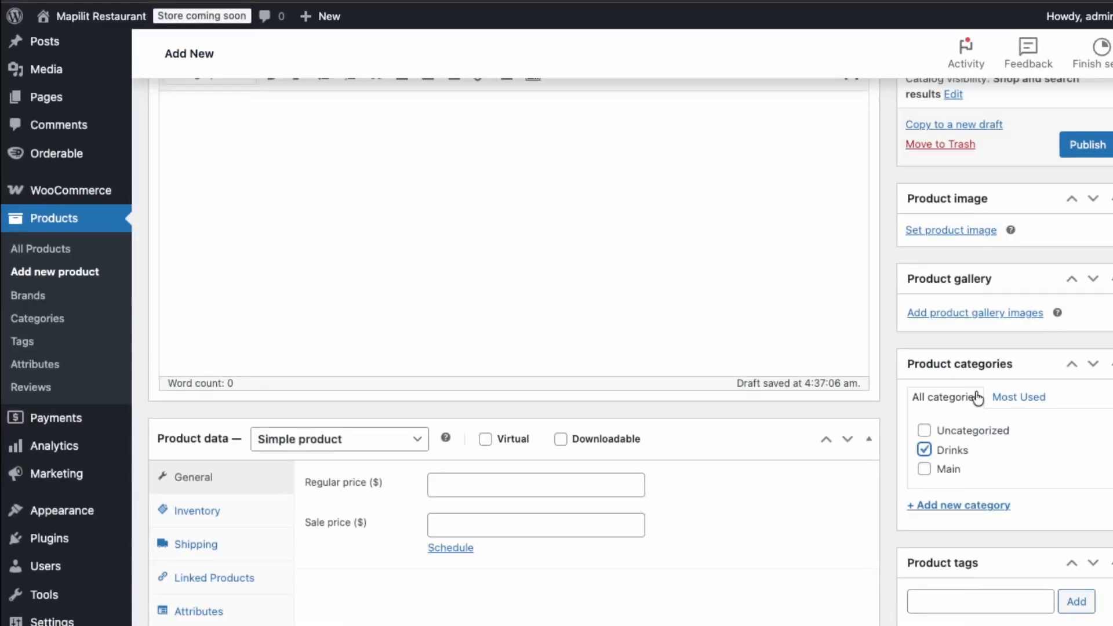
pyautogui.scroll(1, 980, 395)
pyautogui.click(1064, 229)
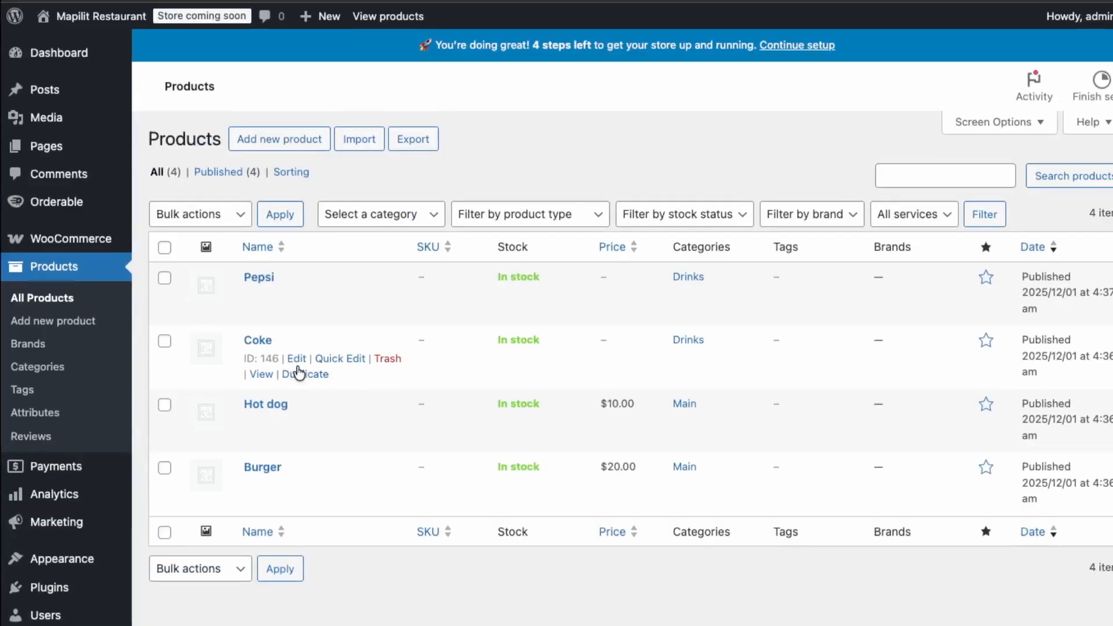
# Open the Coke product for editing, set its regular price to $5, and update it.
pyautogui.click(297, 361)
pyautogui.scroll(-5, 355, 385)
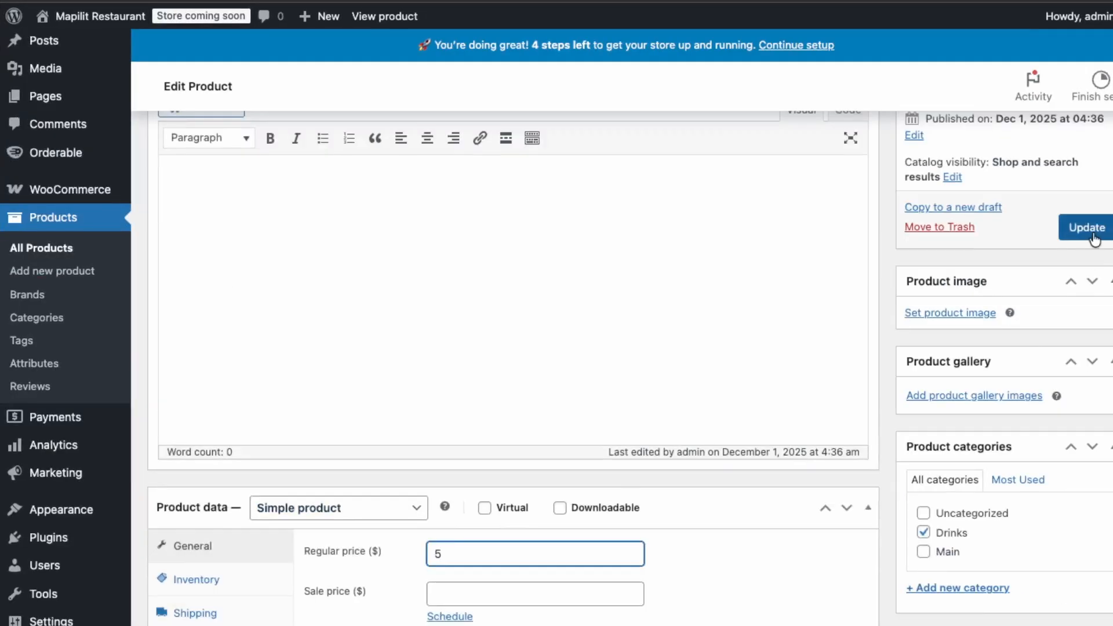
pyautogui.click(1084, 227)
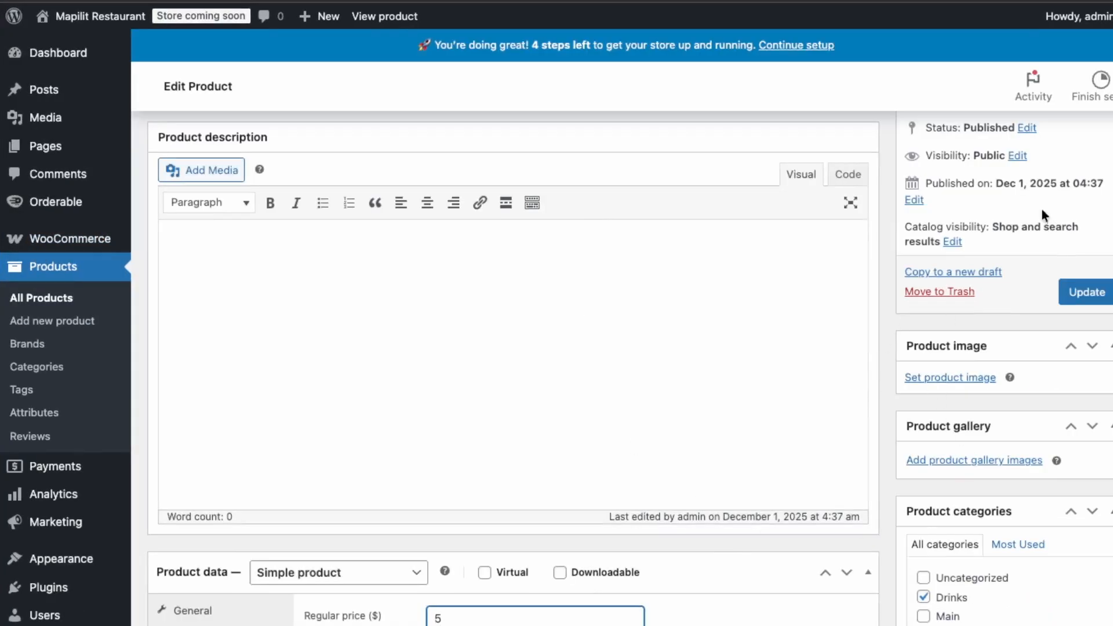
# Set the Pepsi product's regular price to $5 and update it.
pyautogui.click(1099, 307)
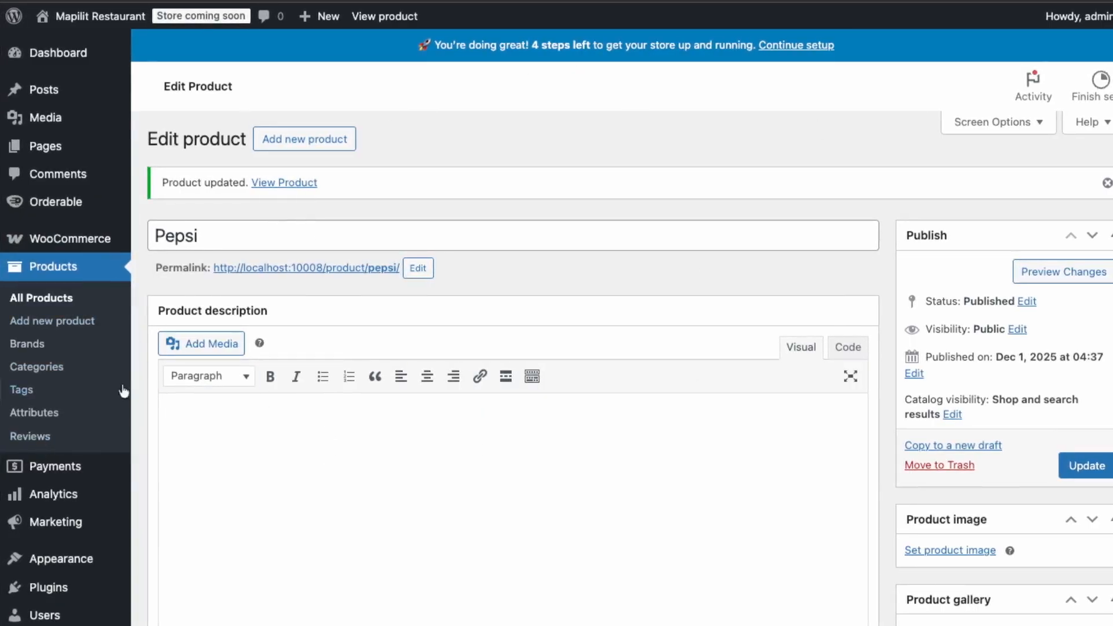
pyautogui.scroll(-3, 700, 435)
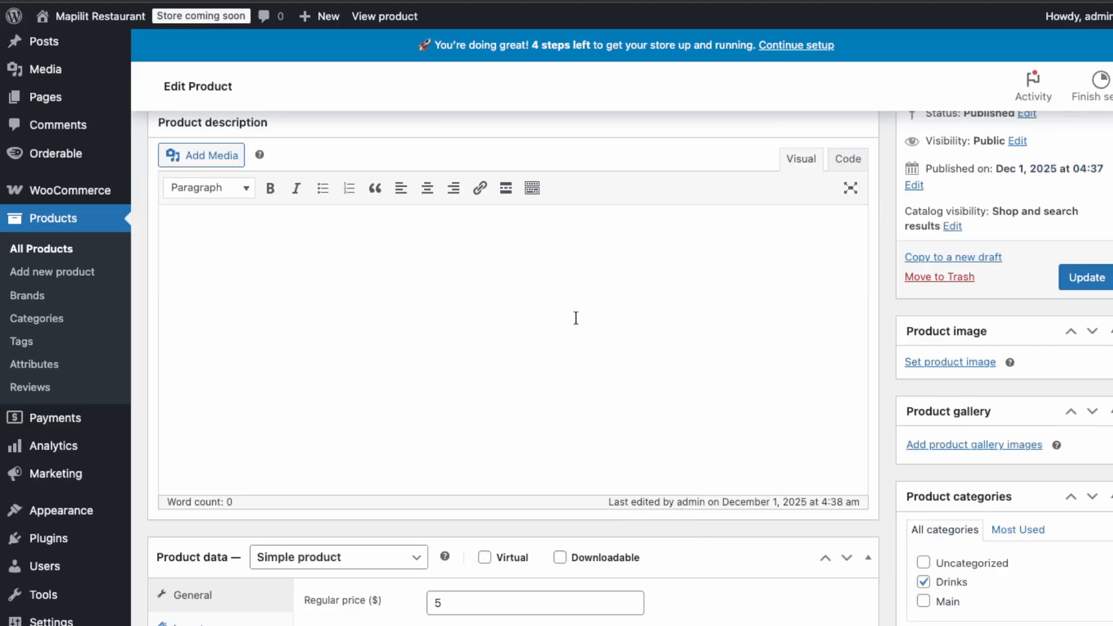
pyautogui.scroll(3, 245, 174)
# Start a new Orderable product layout and include the Drinks and Main categories in it.
pyautogui.moveTo(73, 204)
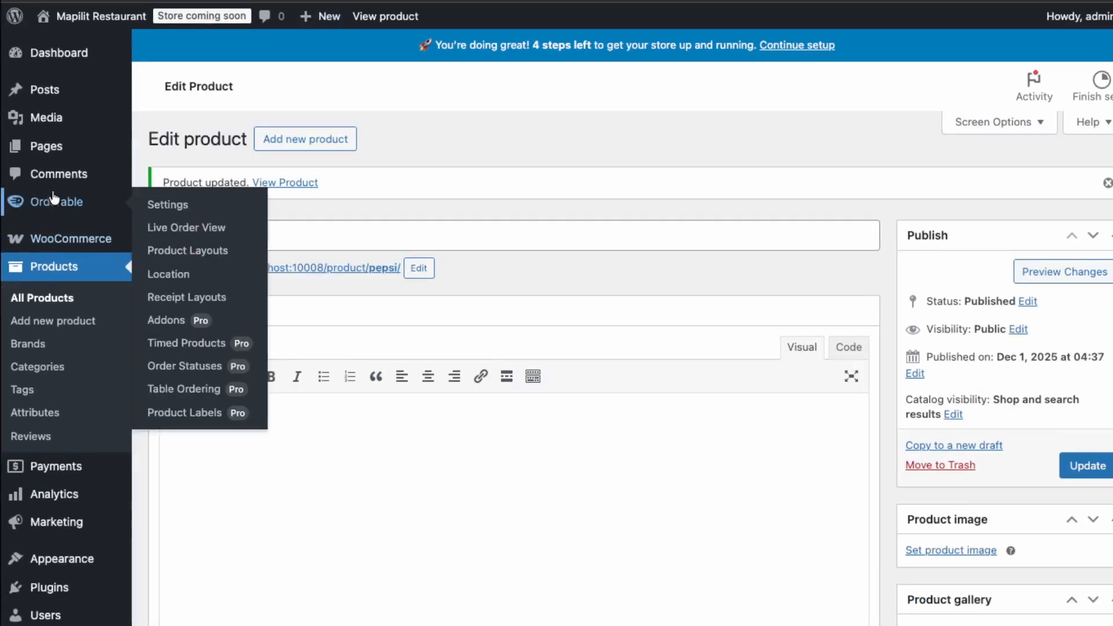
pyautogui.click(181, 254)
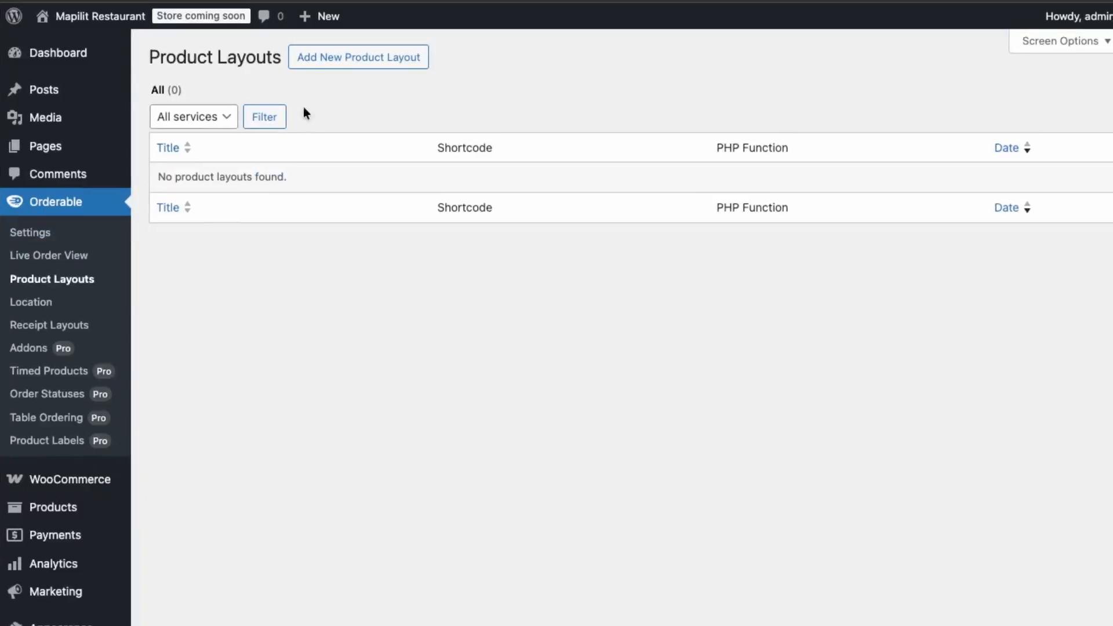
pyautogui.click(347, 68)
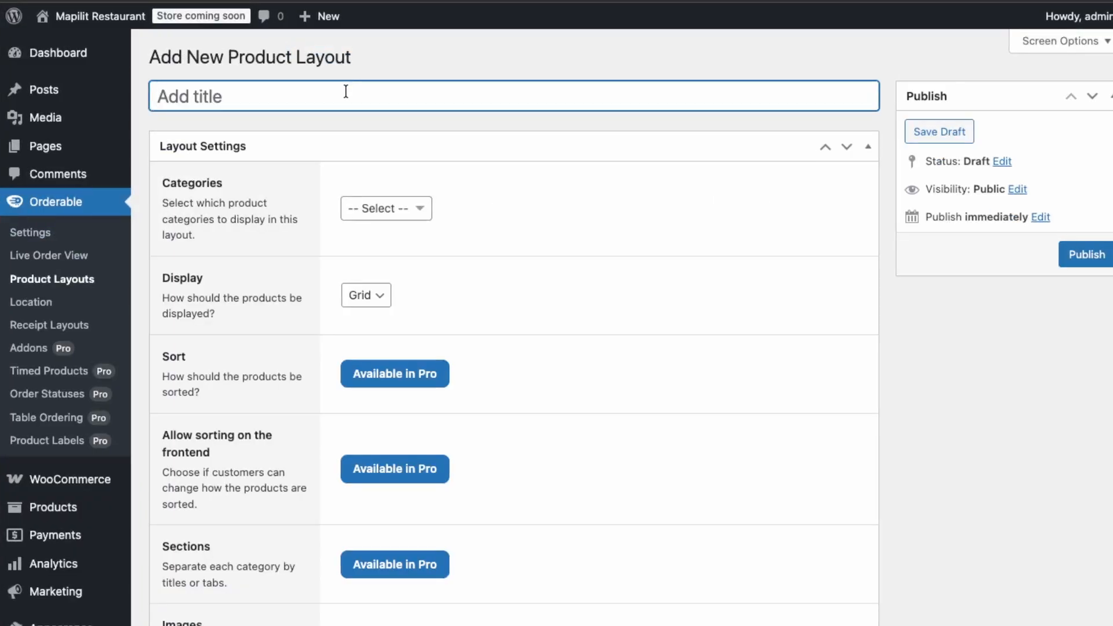
pyautogui.click(367, 210)
pyautogui.click(357, 262)
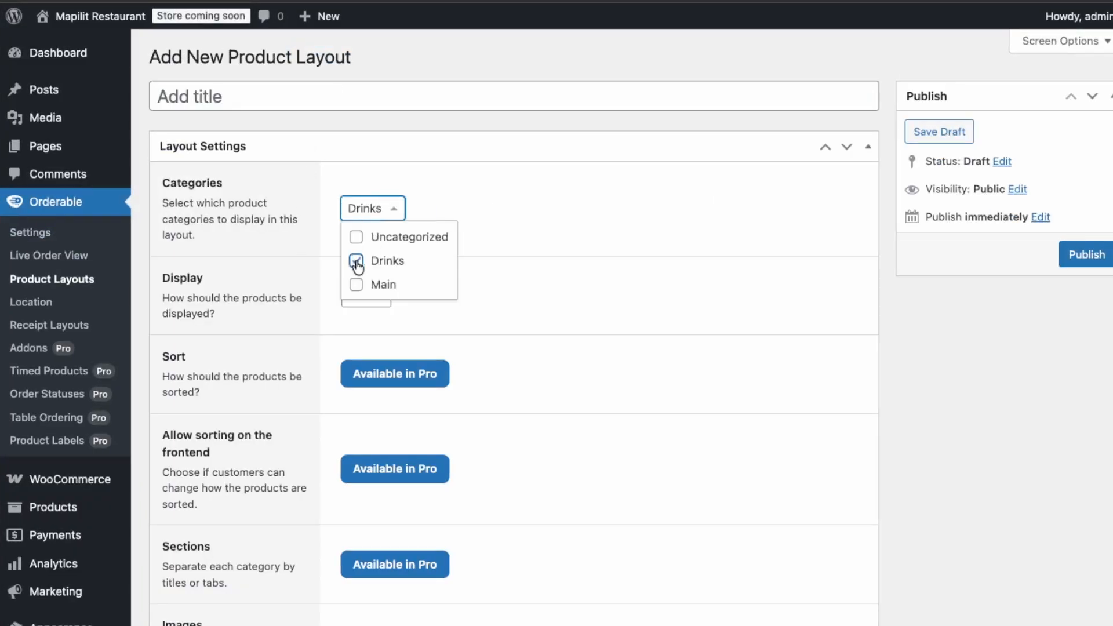
pyautogui.click(357, 285)
pyautogui.click(586, 218)
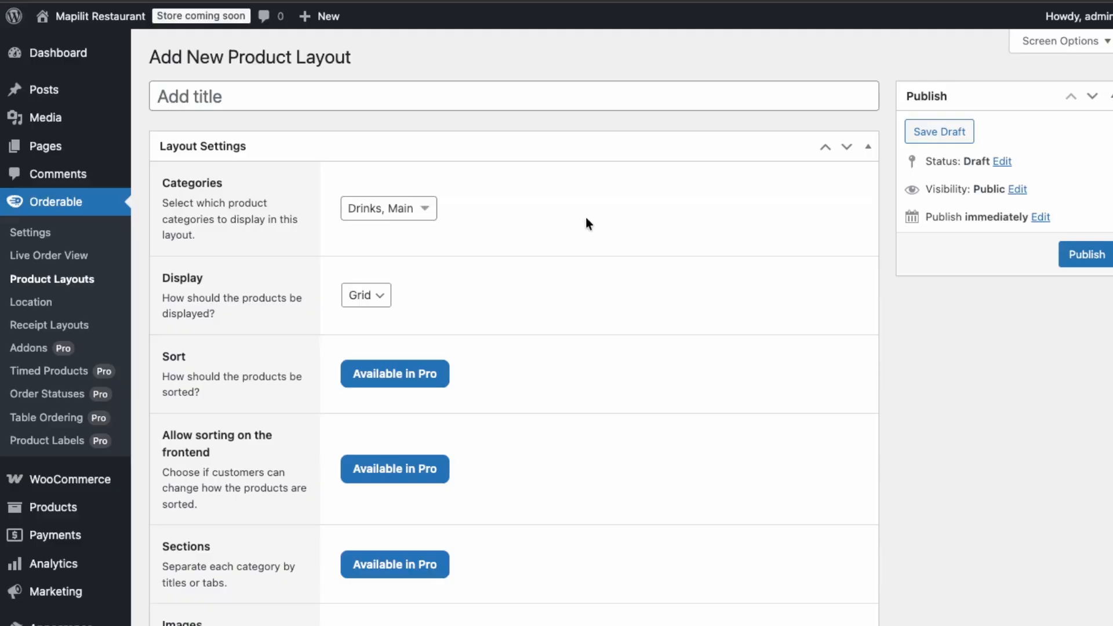
# Review the available Display options for the product layout.
pyautogui.click(385, 300)
pyautogui.click(483, 294)
pyautogui.click(380, 302)
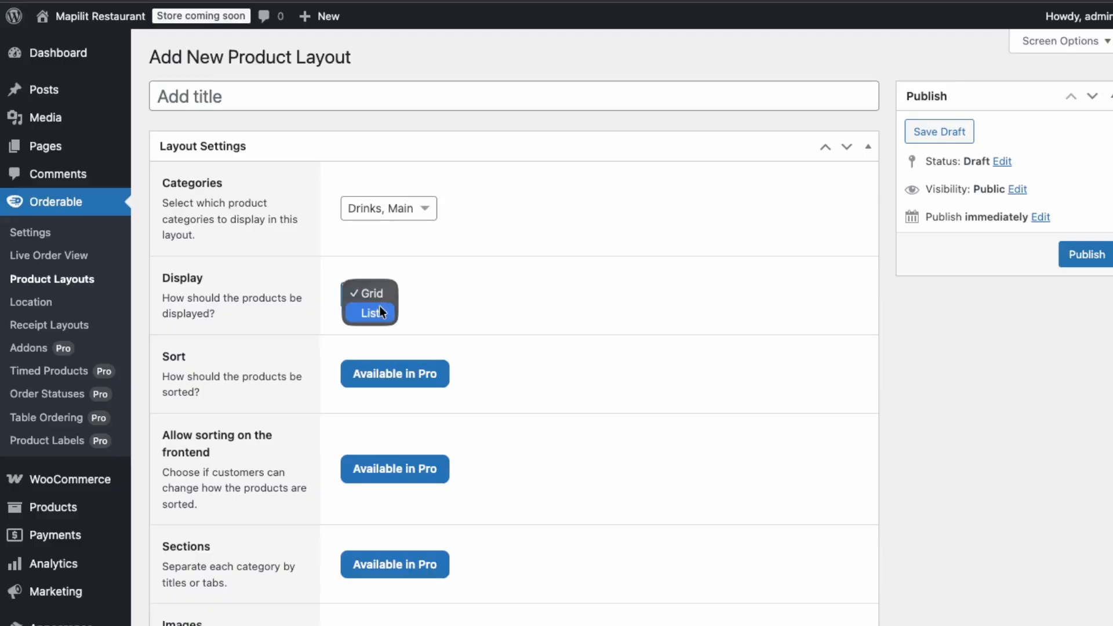
pyautogui.click(468, 298)
pyautogui.click(370, 301)
pyautogui.click(405, 311)
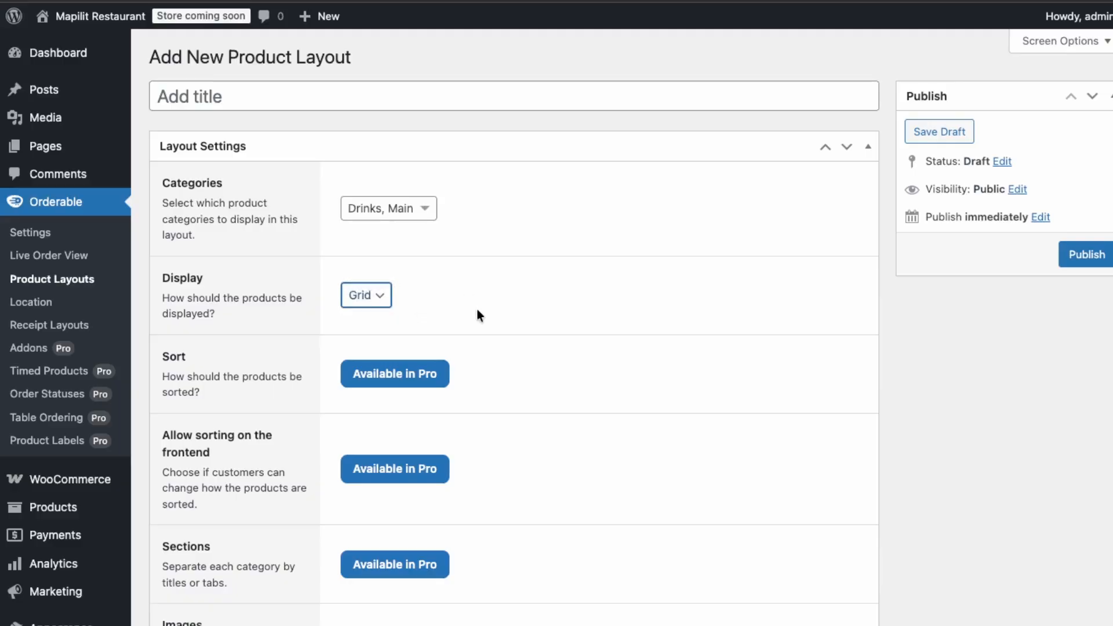
pyautogui.click(360, 296)
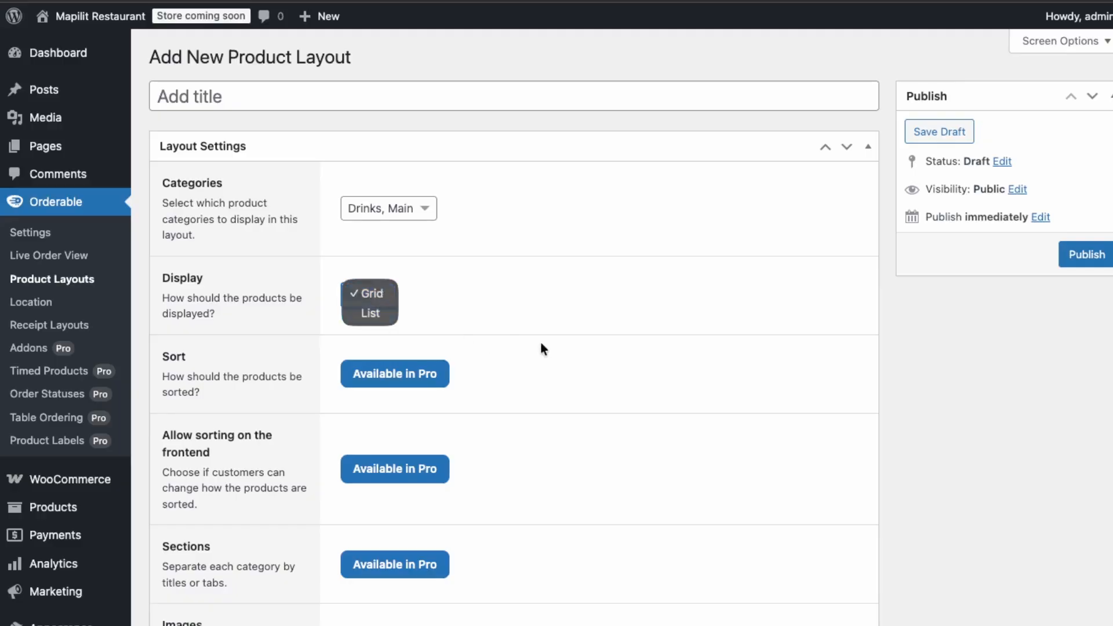
pyautogui.click(550, 588)
# Set the product layout's Display option to List.
pyautogui.scroll(-4, 443, 621)
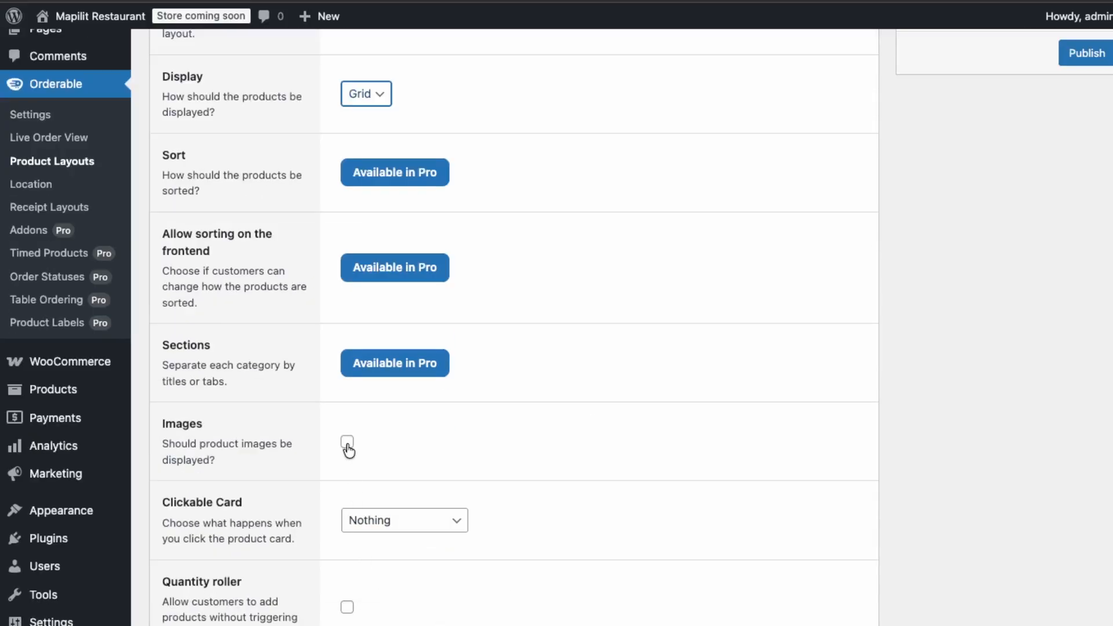
pyautogui.click(372, 110)
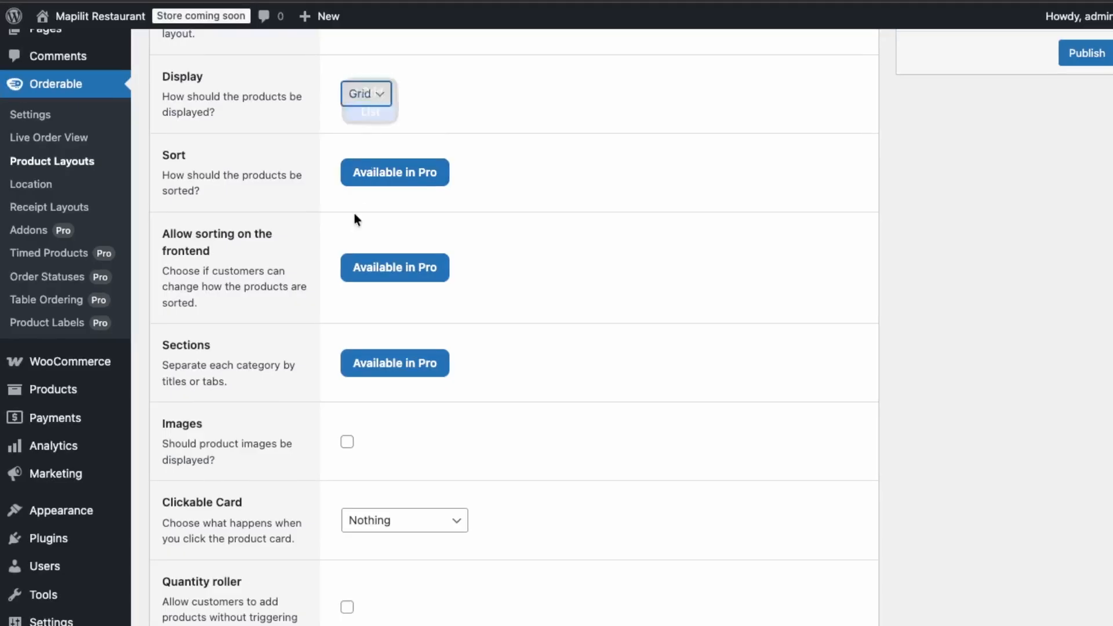
pyautogui.click(382, 98)
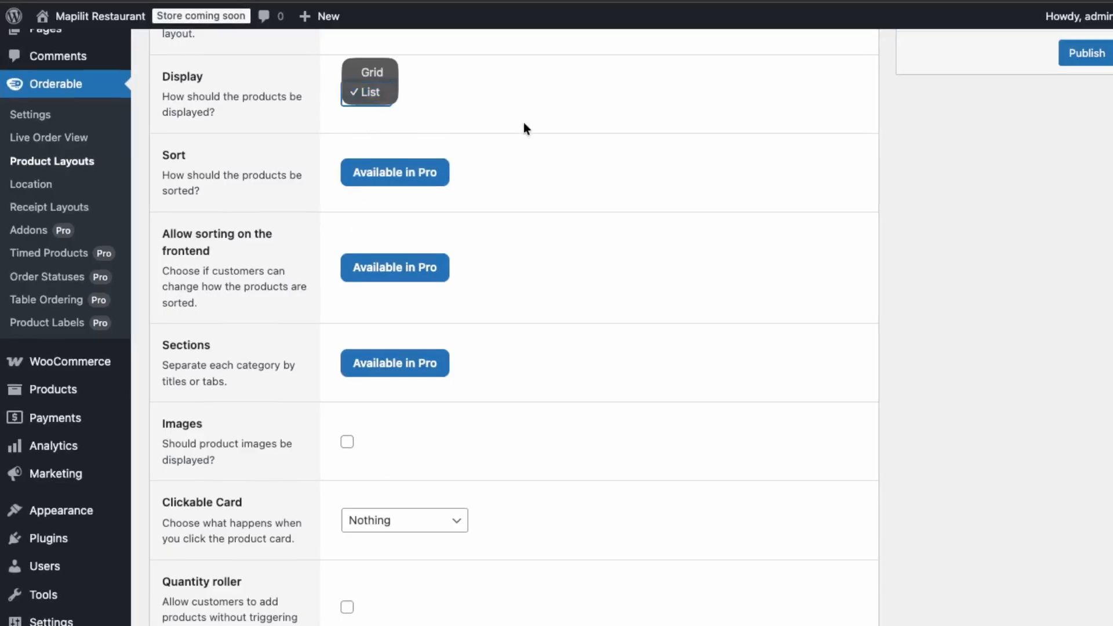
pyautogui.click(523, 123)
# Examine the Clickable Card choices and the list-style layout preview of the menu products.
pyautogui.scroll(-3, 325, 438)
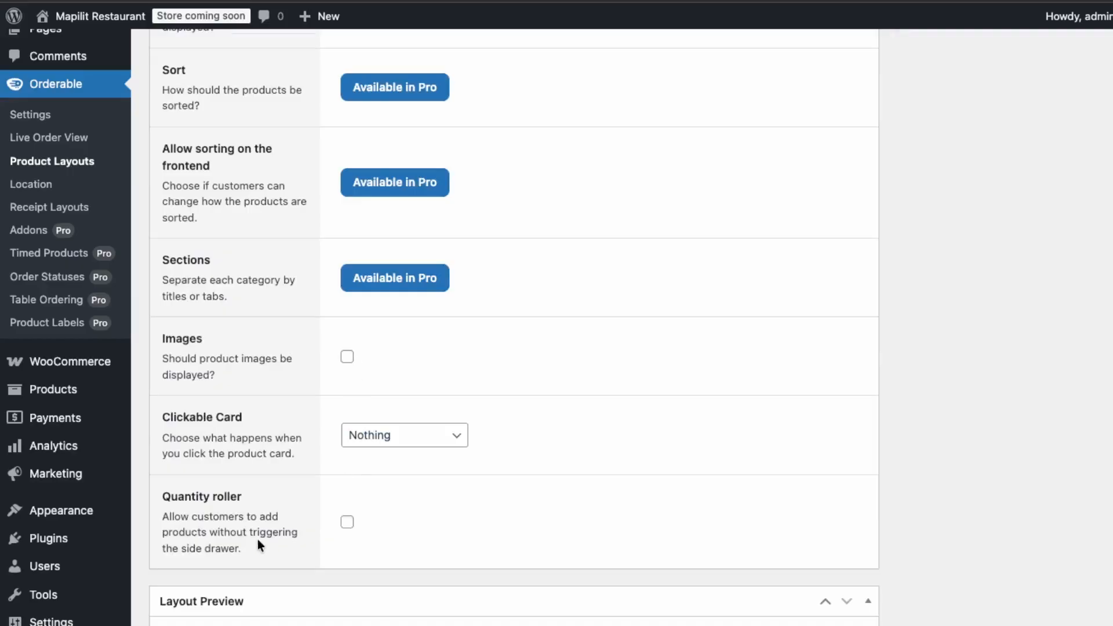
pyautogui.click(410, 426)
pyautogui.click(410, 424)
pyautogui.click(399, 437)
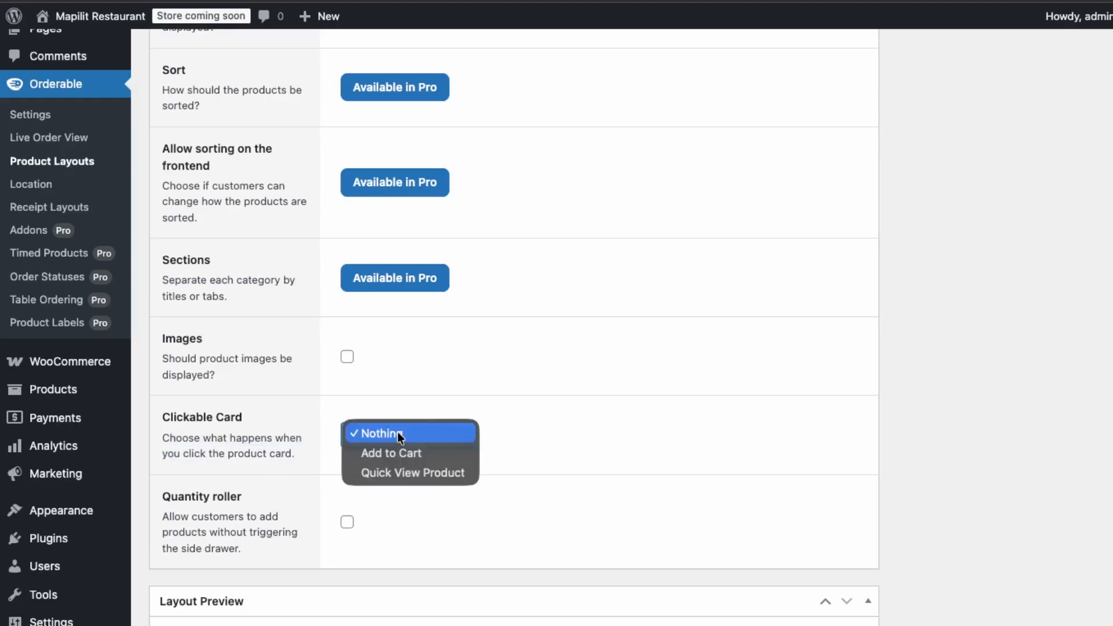
pyautogui.click(498, 492)
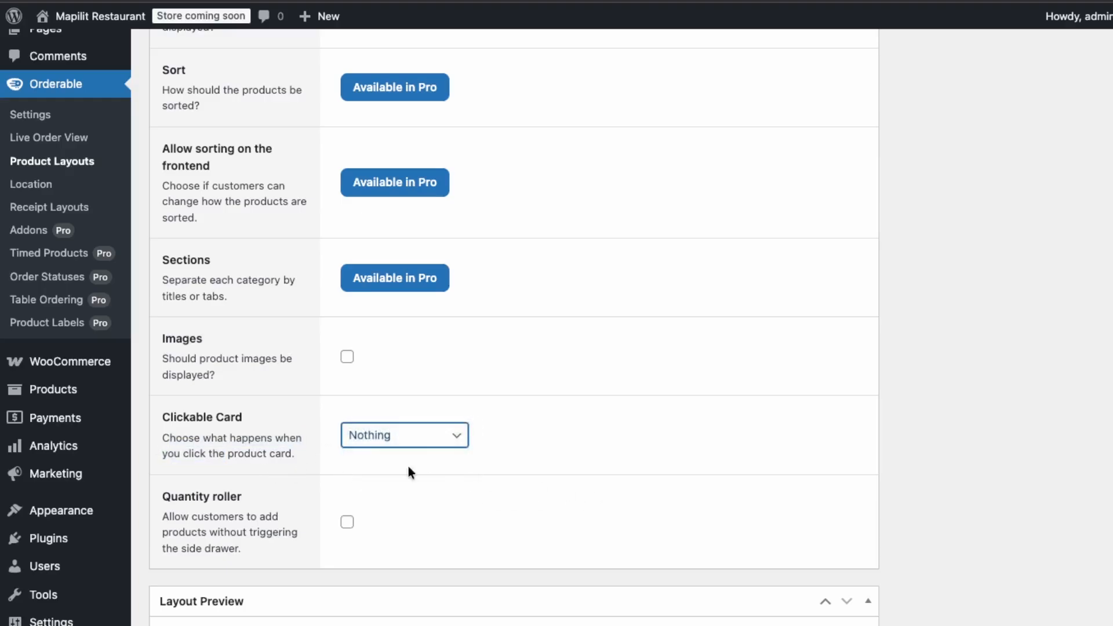
pyautogui.moveTo(302, 445); pyautogui.dragTo(175, 423)
pyautogui.click(174, 424)
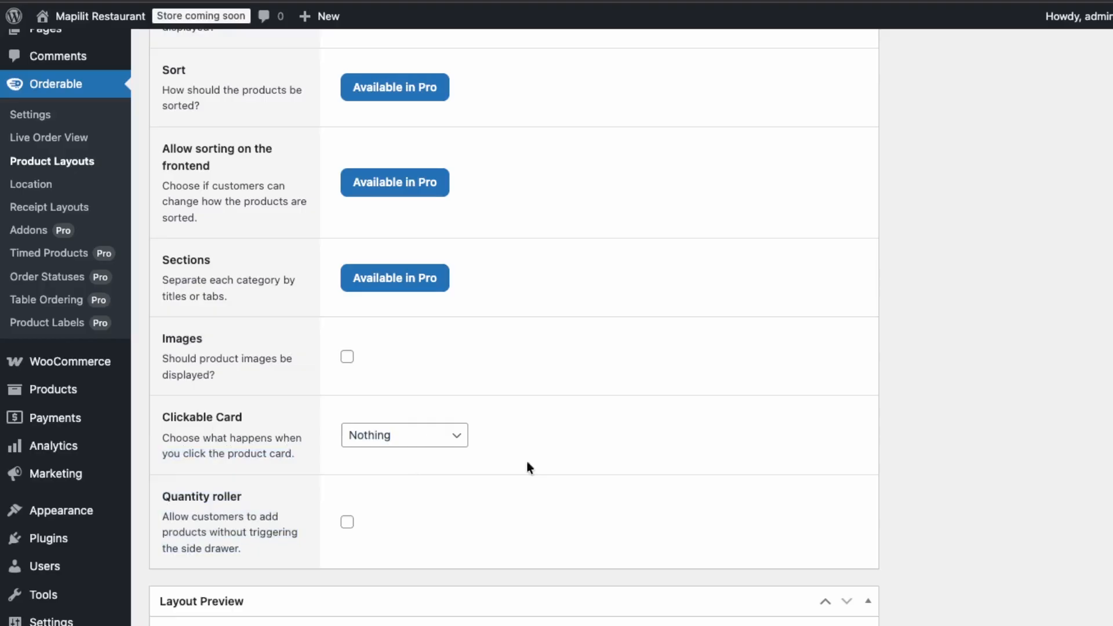
pyautogui.click(452, 436)
pyautogui.click(584, 445)
pyautogui.scroll(-3, 579, 450)
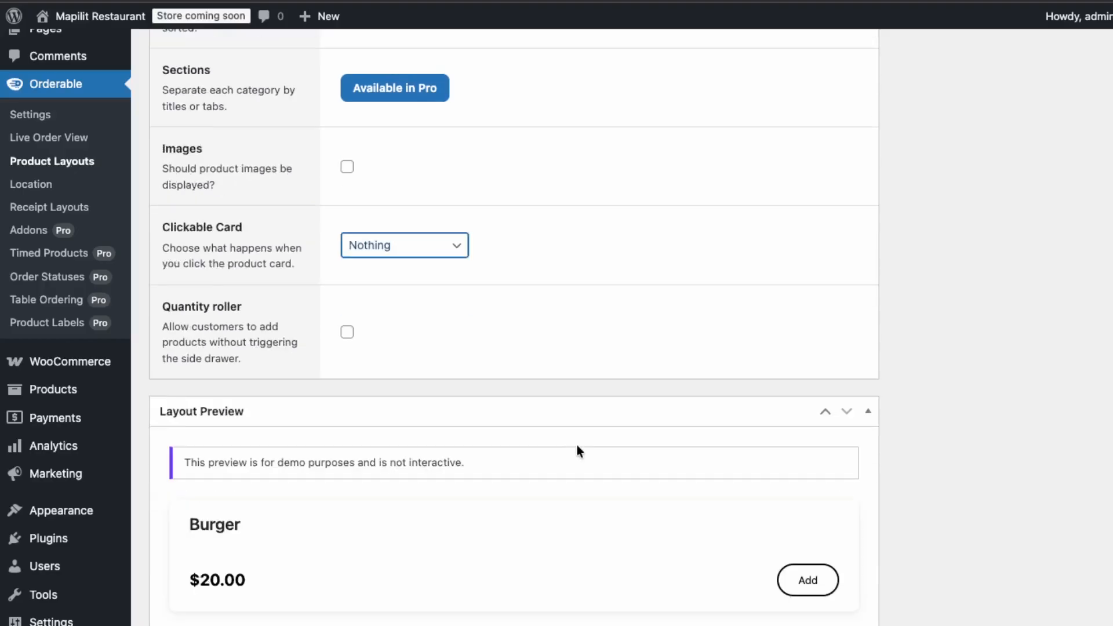
pyautogui.scroll(-3, 576, 451)
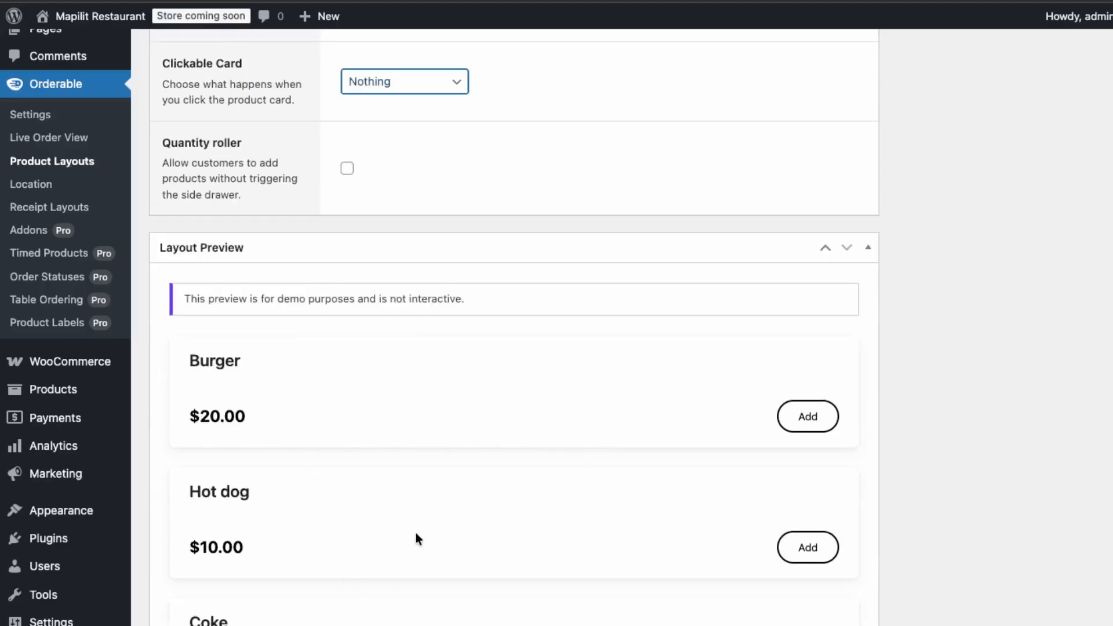
pyautogui.scroll(-5, 529, 325)
pyautogui.scroll(15, 338, 366)
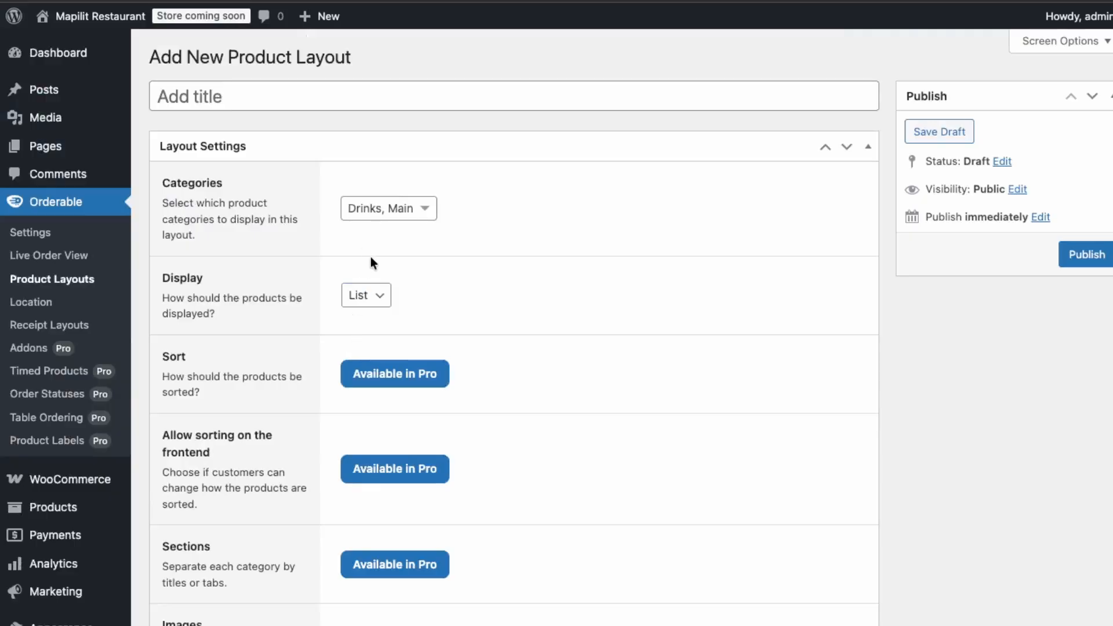
# Change the layout's Display option to Grid and check the products in the layout preview.
pyautogui.click(370, 296)
pyautogui.click(374, 271)
pyautogui.scroll(-12, 419, 386)
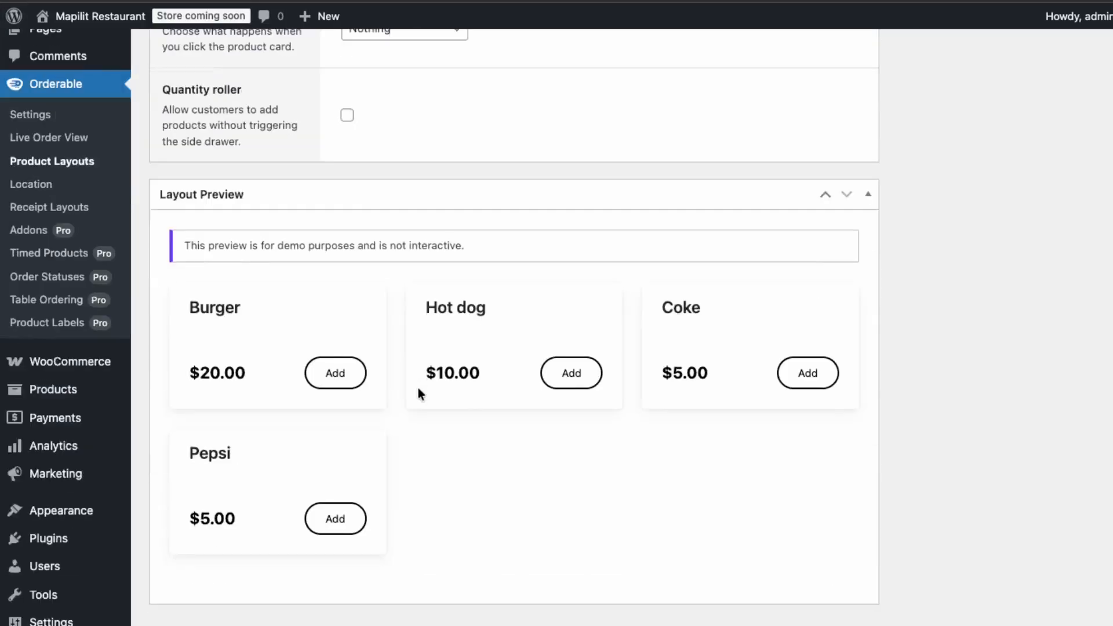
pyautogui.scroll(10, 507, 358)
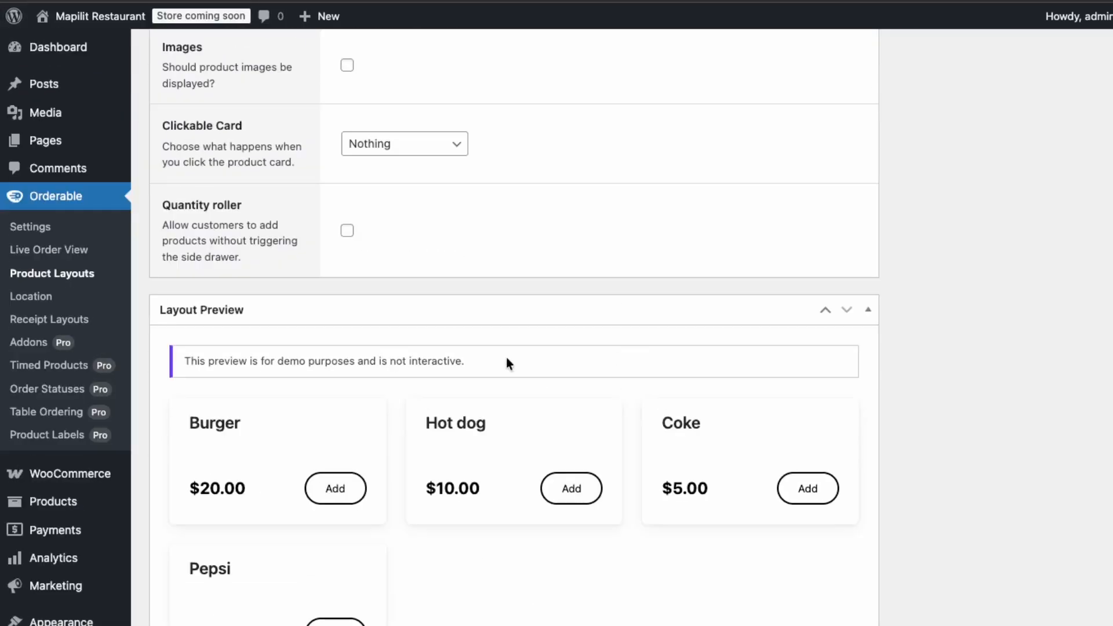
# Switch the layout's Display option back to List and check the layout preview.
pyautogui.click(368, 221)
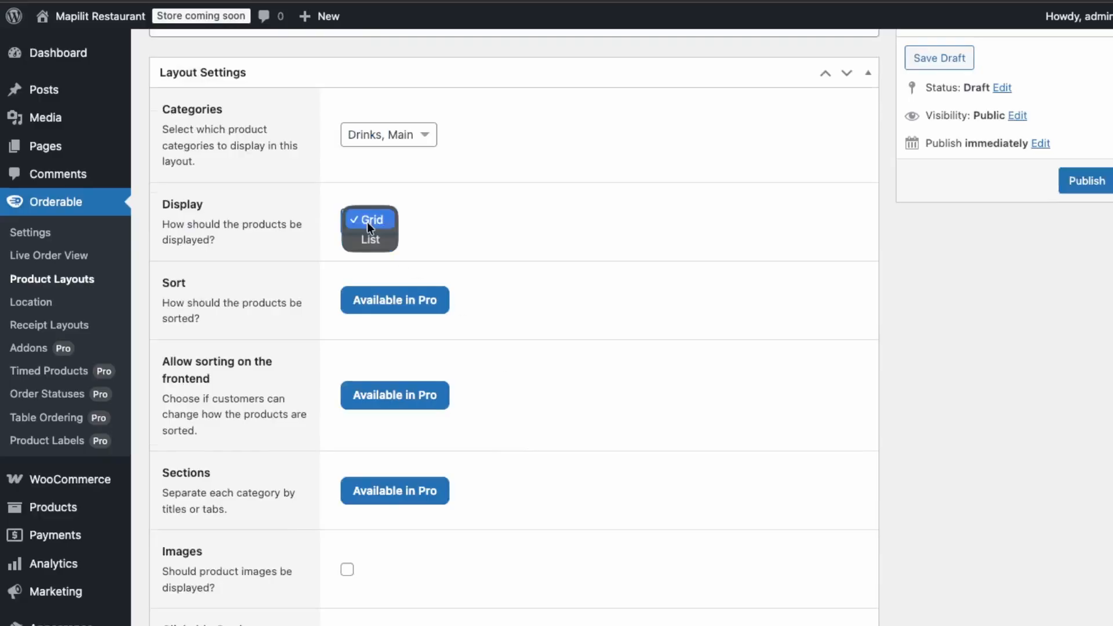
pyautogui.click(377, 245)
pyautogui.scroll(-11, 516, 415)
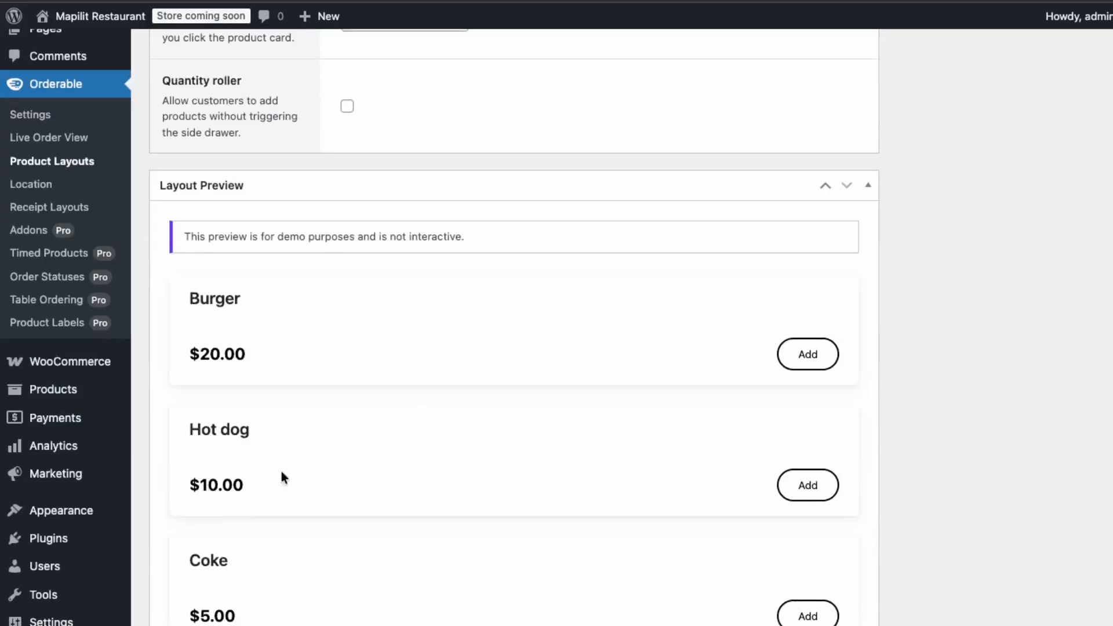
# Check the list-style layout preview against its settings and publish the product layout.
pyautogui.scroll(-4, 565, 336)
pyautogui.scroll(16, 566, 336)
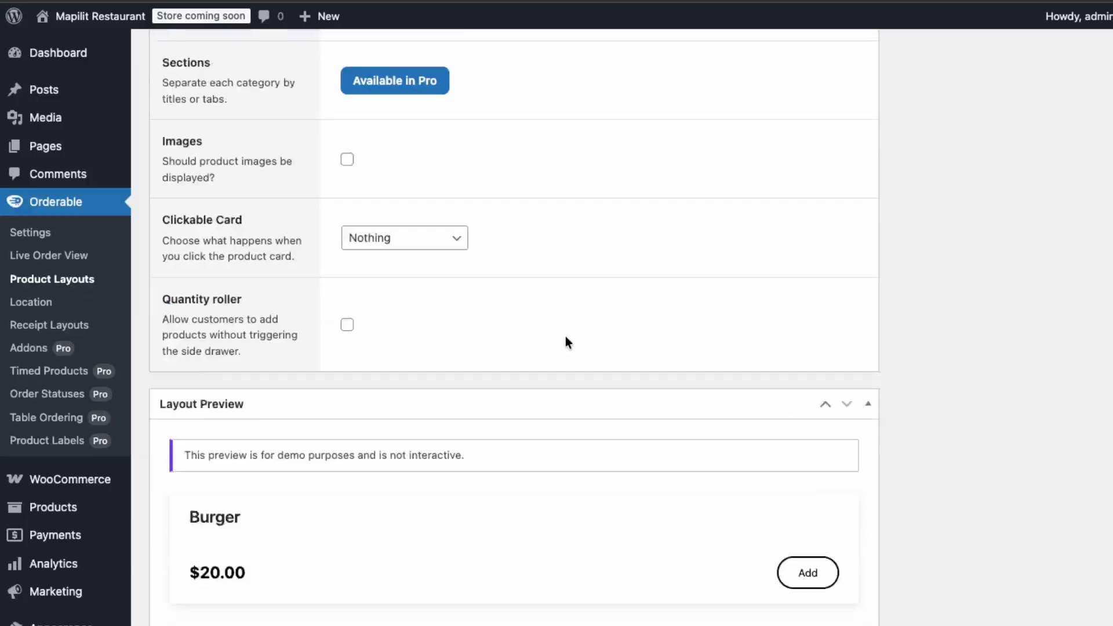
pyautogui.rightClick(565, 335)
pyautogui.click(510, 329)
pyautogui.scroll(-15, 511, 326)
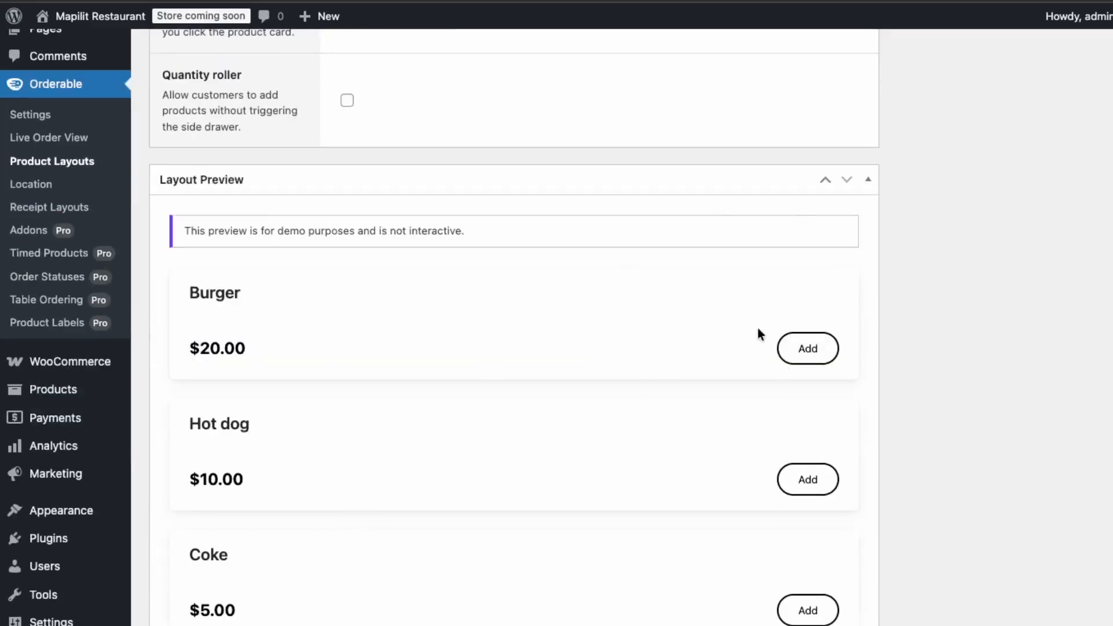
pyautogui.scroll(15, 726, 364)
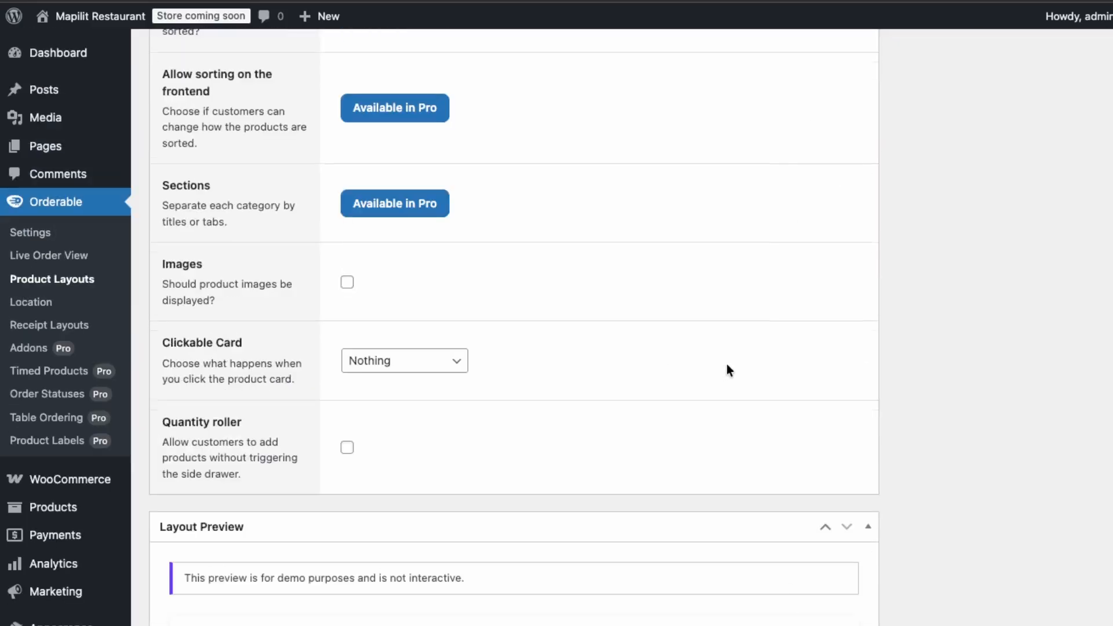
pyautogui.click(1086, 254)
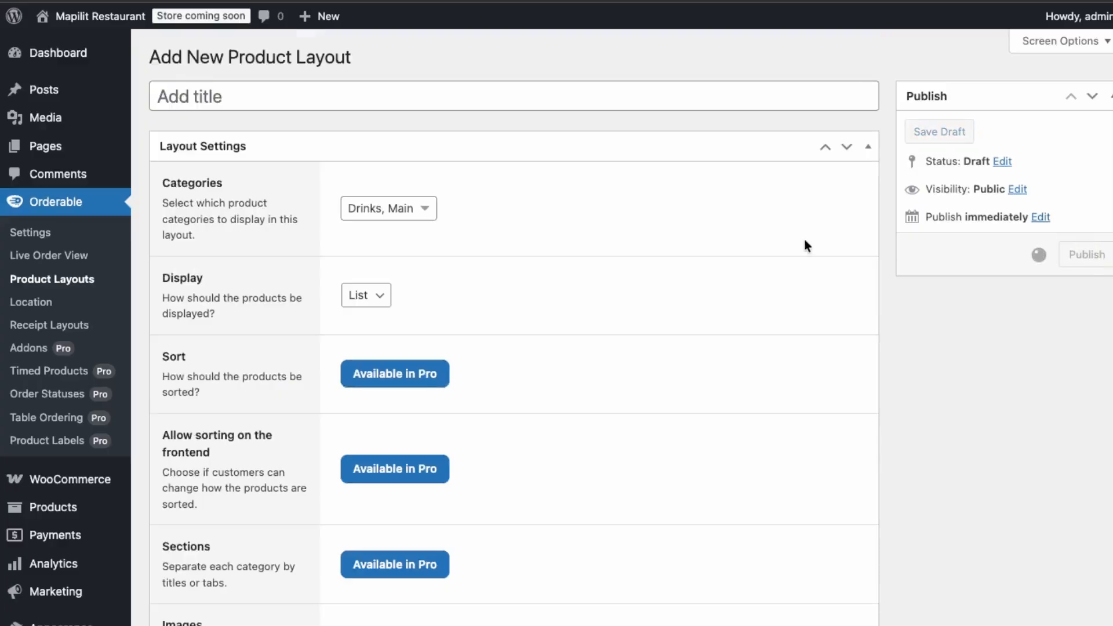
# Reopen the untitled product layout for editing, title it "Mapilit Menu" and update it.
pyautogui.click(81, 282)
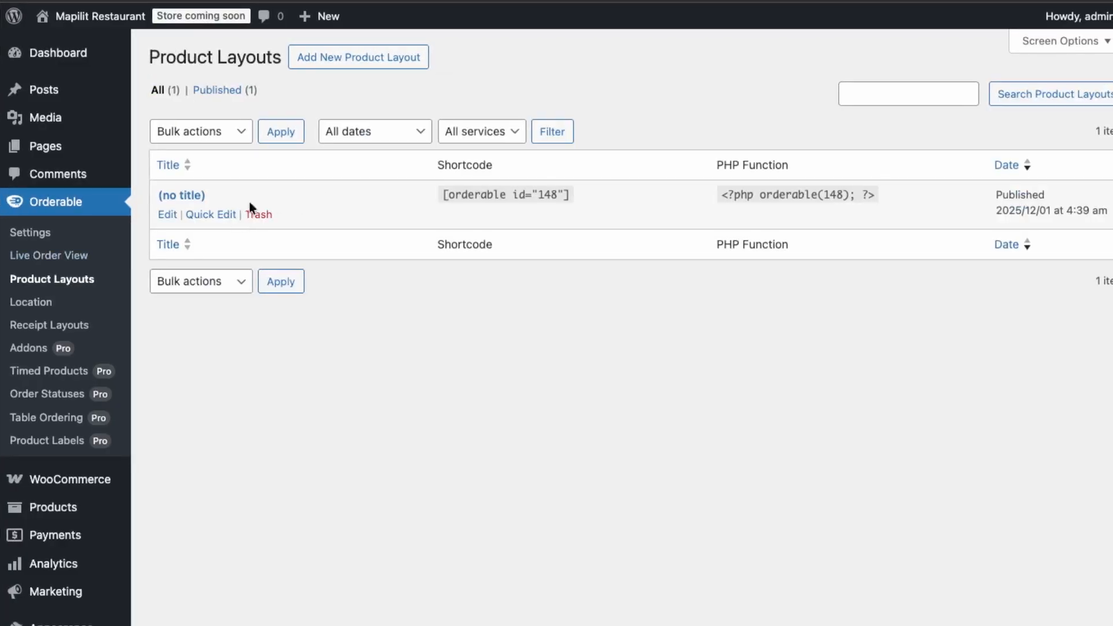
pyautogui.click(167, 214)
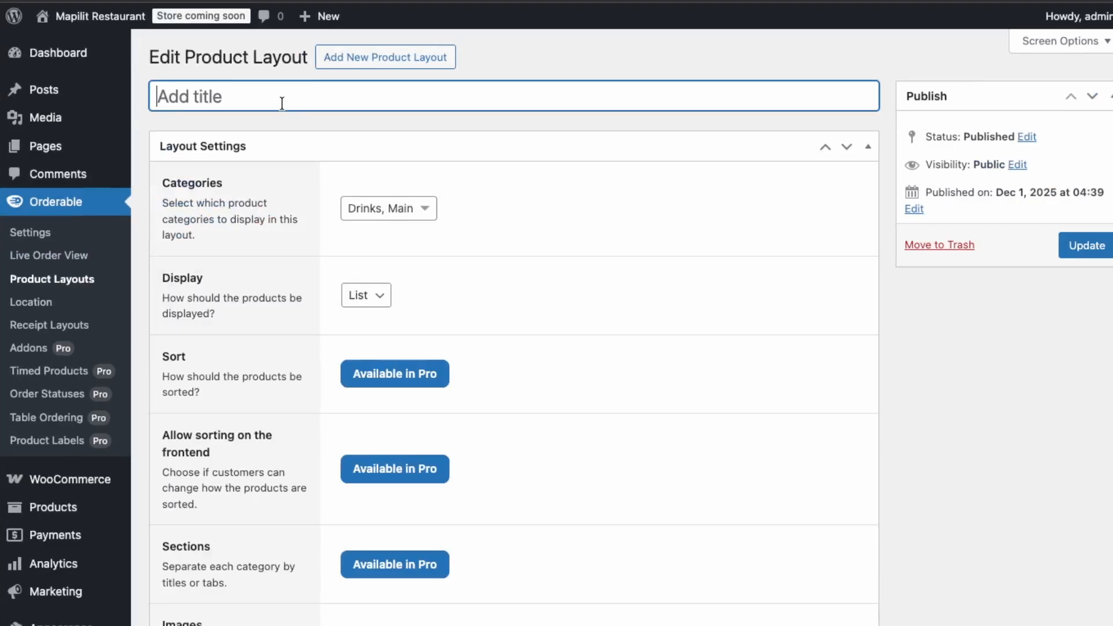
pyautogui.write('Mapilot')
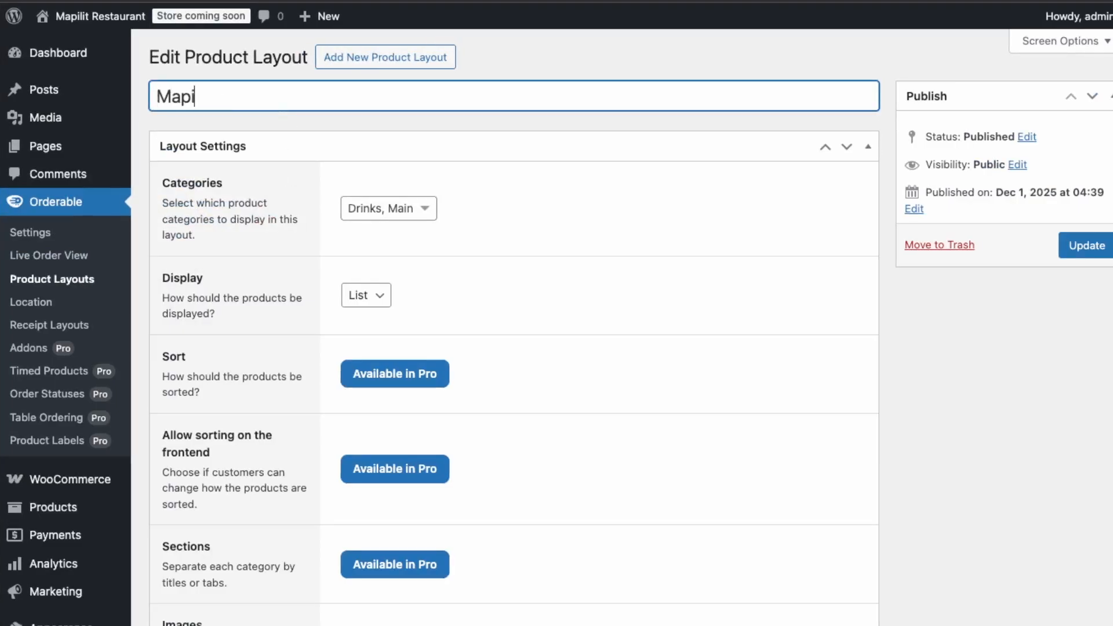
pyautogui.press('BackSpace')
pyautogui.press('BackSpace')
pyautogui.write('it Med')
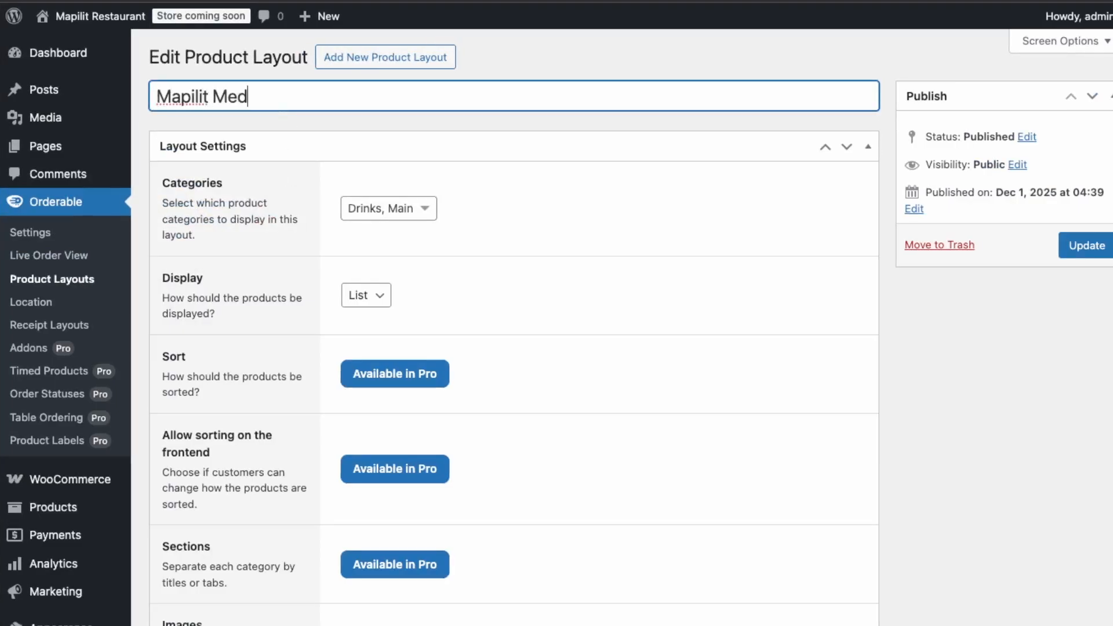
pyautogui.press('BackSpace')
pyautogui.write('nu')
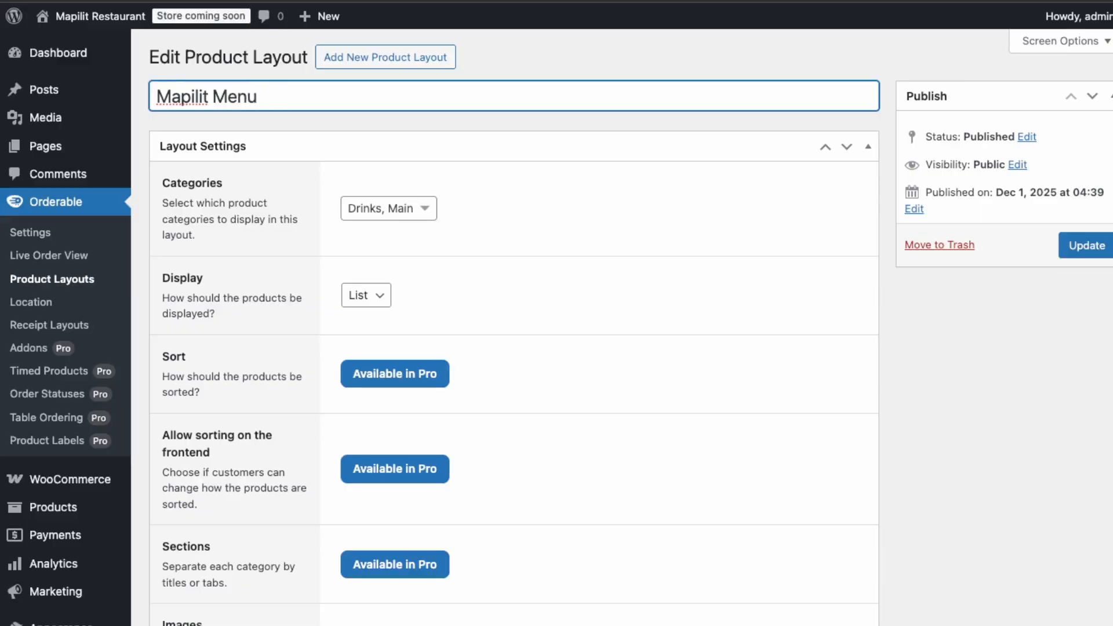
pyautogui.click(1098, 254)
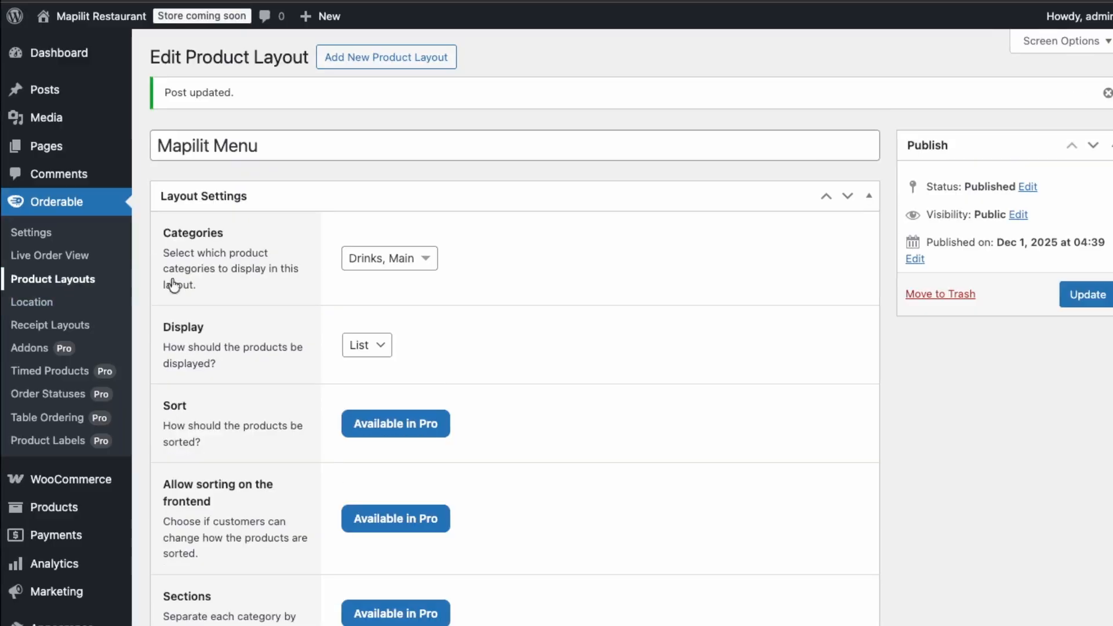
# Copy the Mapilit Menu layout's shortcode from the list of product layouts.
pyautogui.scroll(-8, 249, 288)
pyautogui.scroll(1, 330, 288)
pyautogui.click(35, 283)
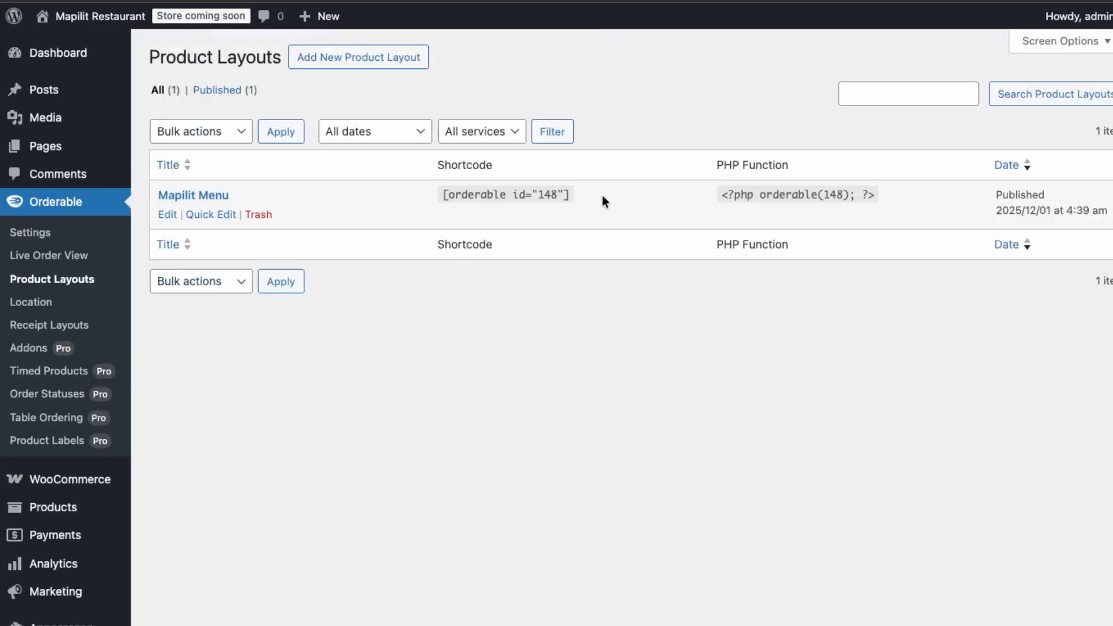
pyautogui.moveTo(585, 192); pyautogui.dragTo(448, 205)
pyautogui.press('super+c')
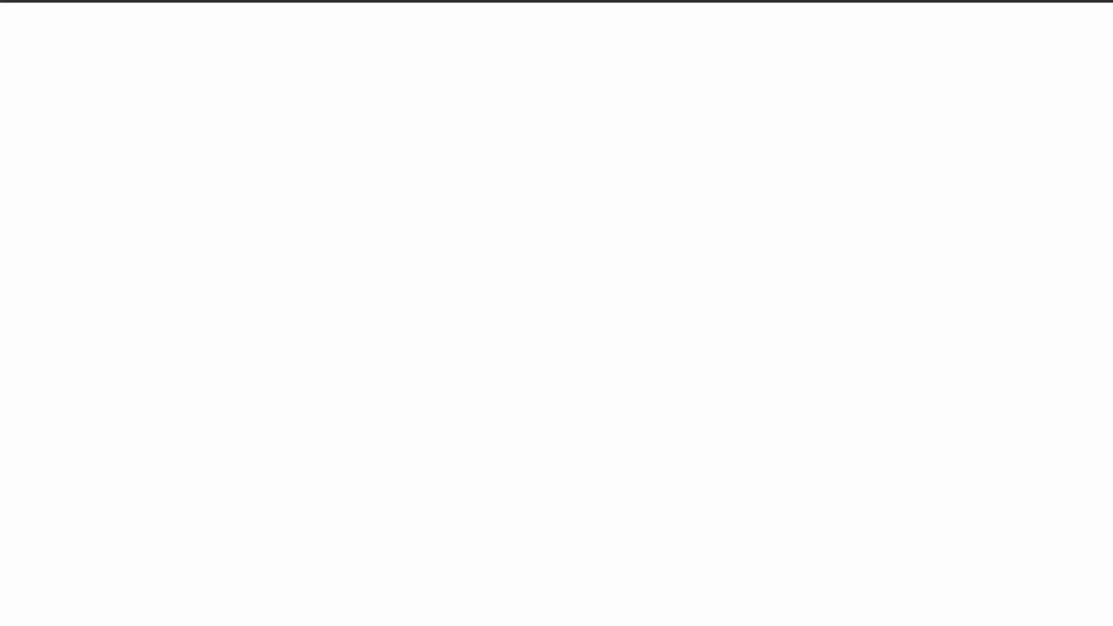
# Title the new page "Menu" and add a Shortcode block containing [orderable id="148"].
pyautogui.write('Menu')
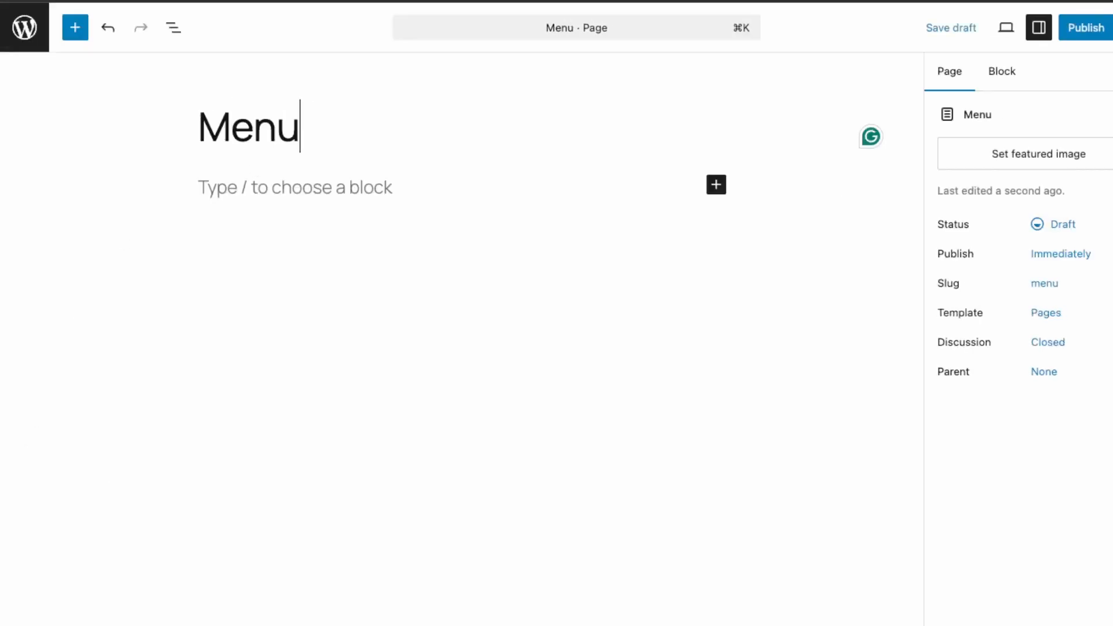
pyautogui.click(716, 185)
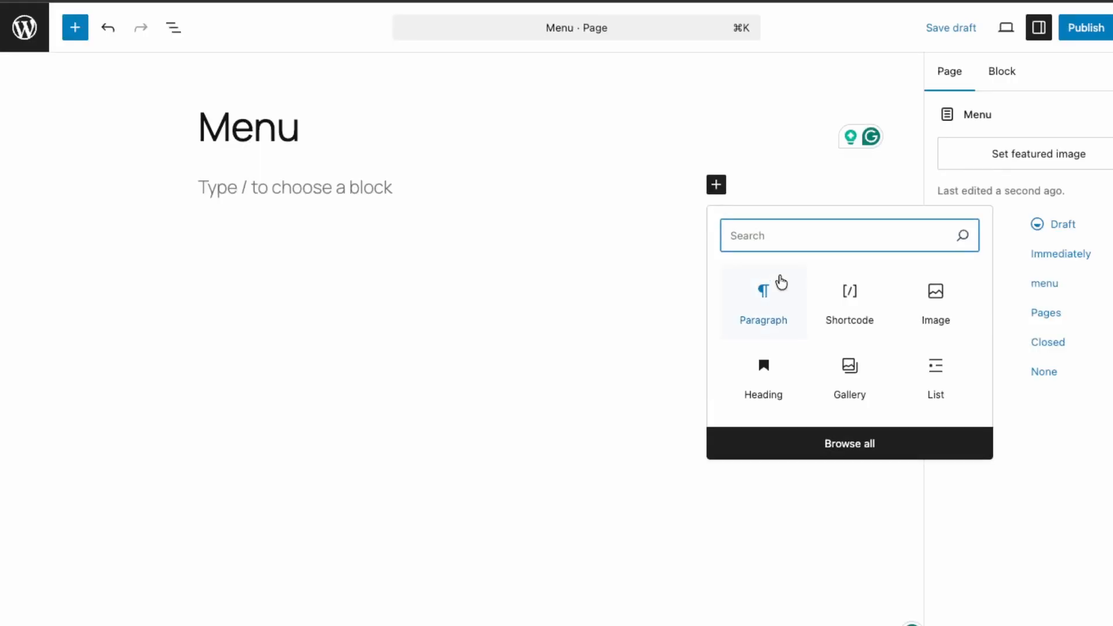
pyautogui.click(832, 303)
pyautogui.press('super+v')
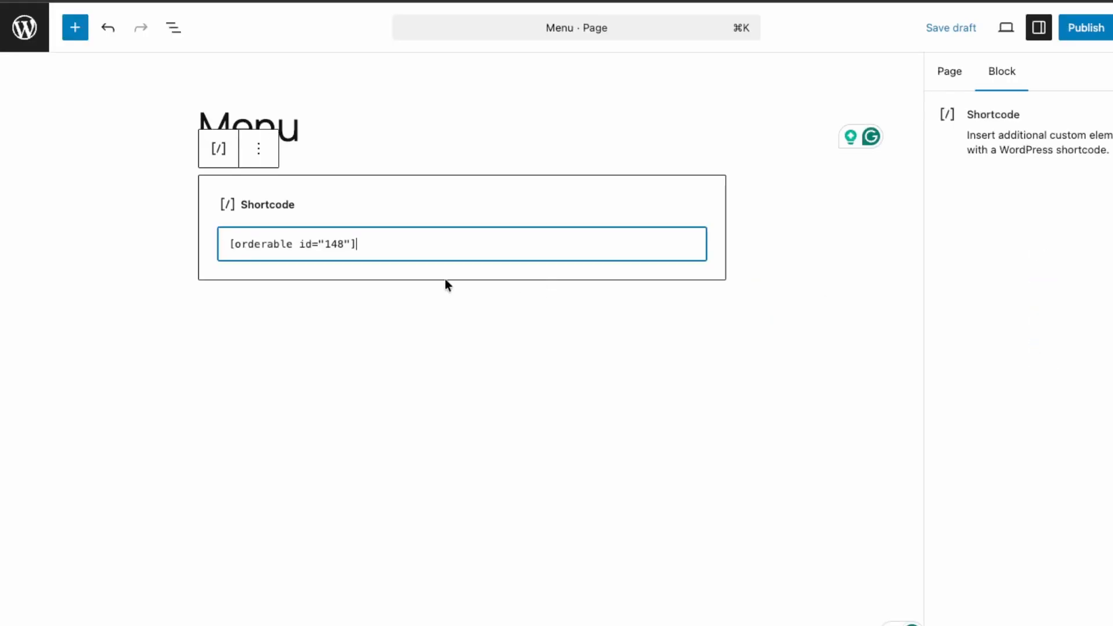
# Publish the Menu page and view its product list on the live site.
pyautogui.click(1065, 29)
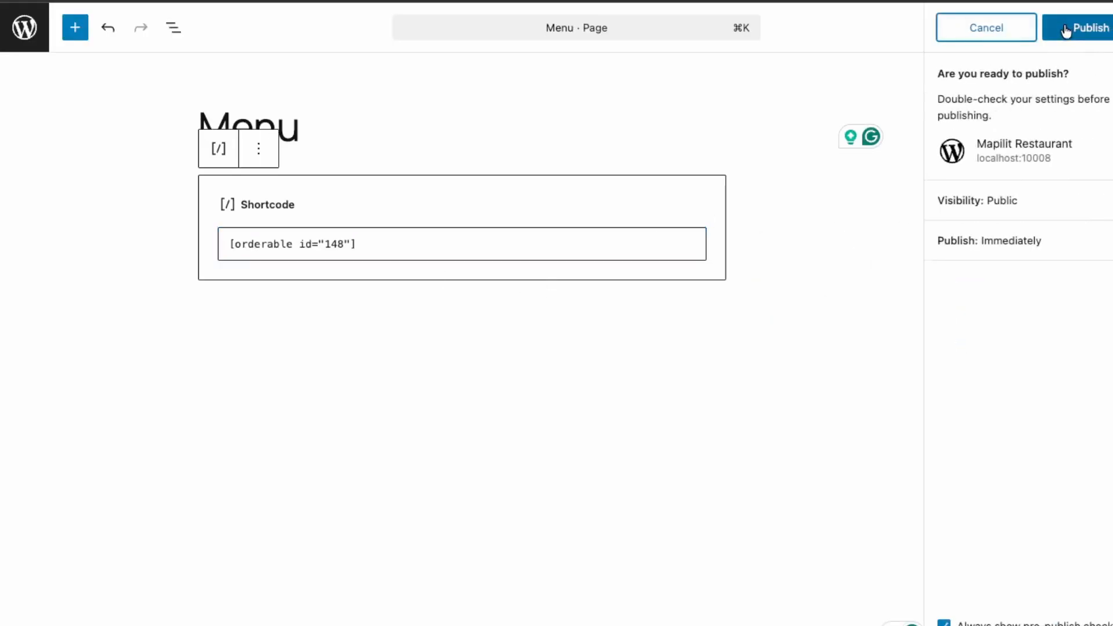
pyautogui.click(1069, 30)
pyautogui.click(1002, 222)
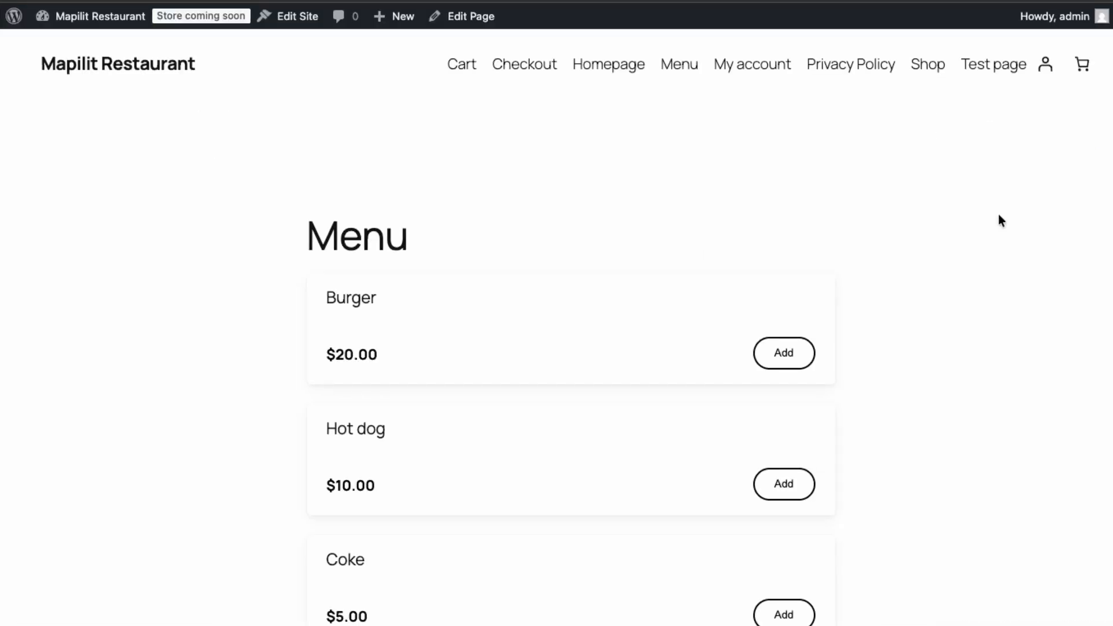
pyautogui.scroll(-3, 502, 468)
pyautogui.scroll(3, 597, 321)
pyautogui.scroll(-1, 638, 331)
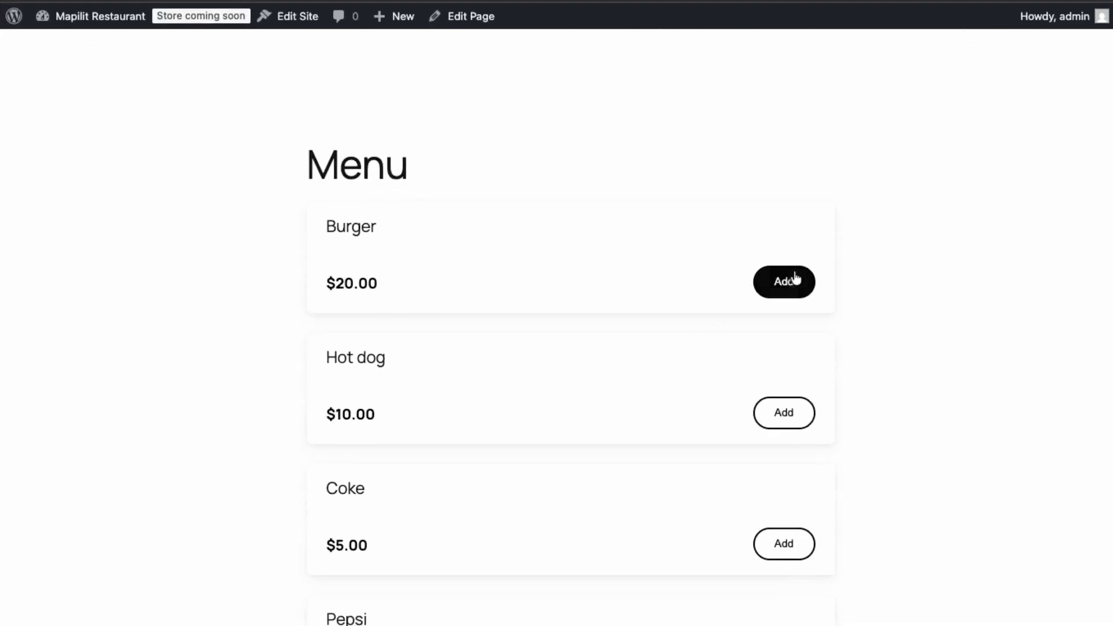
# Add one Burger and one Coke to the order from the Menu page and review the shipping and payment options at checkout.
pyautogui.click(796, 281)
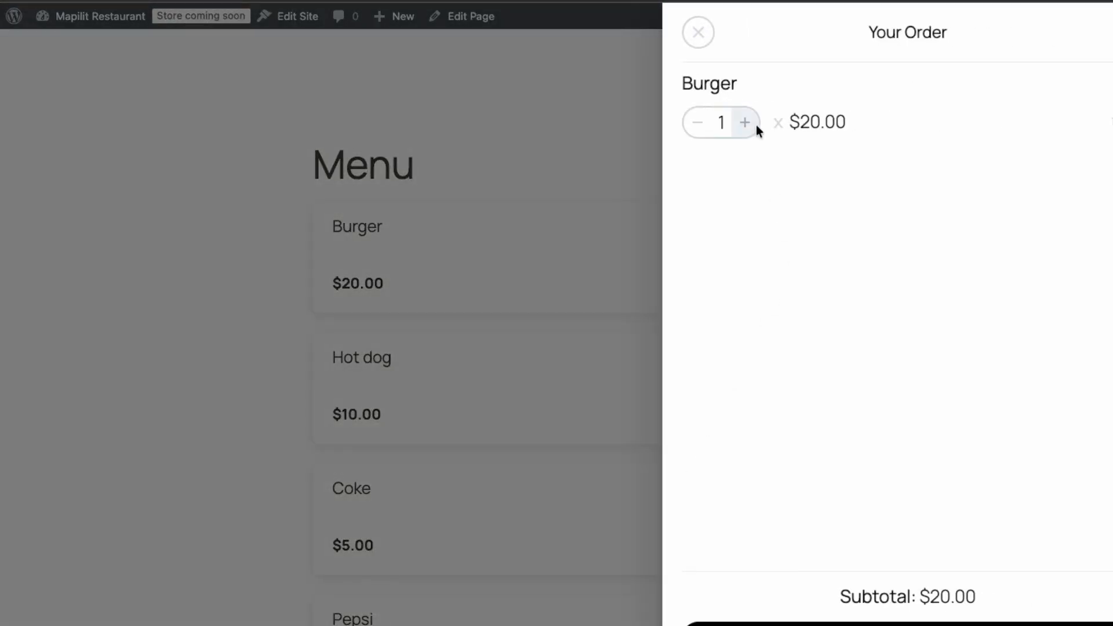
pyautogui.click(747, 123)
pyautogui.click(699, 125)
pyautogui.click(584, 269)
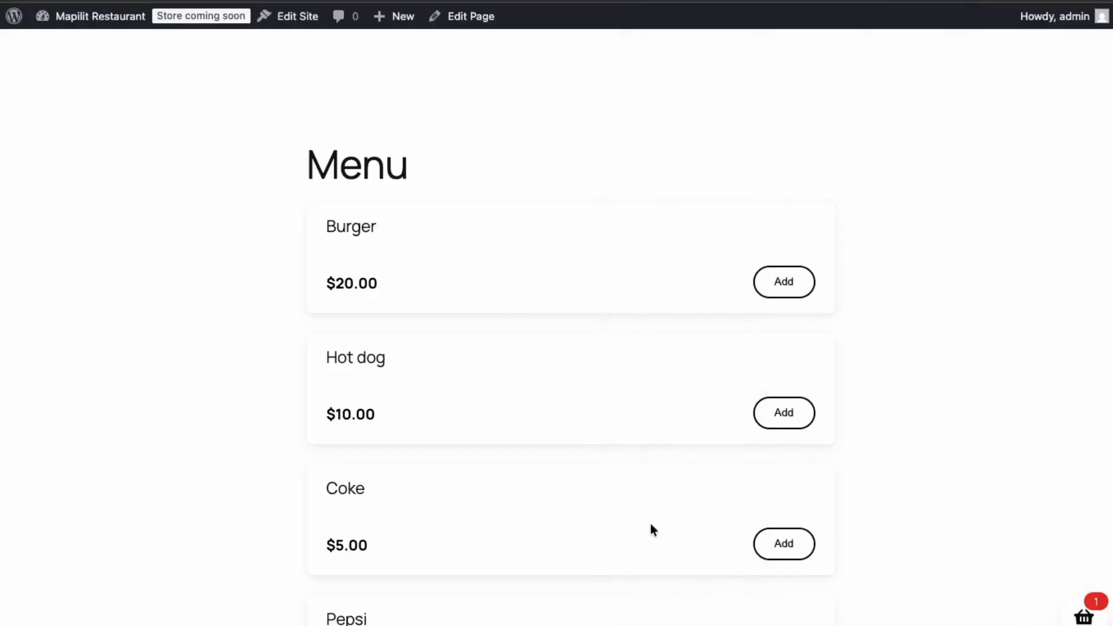
pyautogui.click(806, 544)
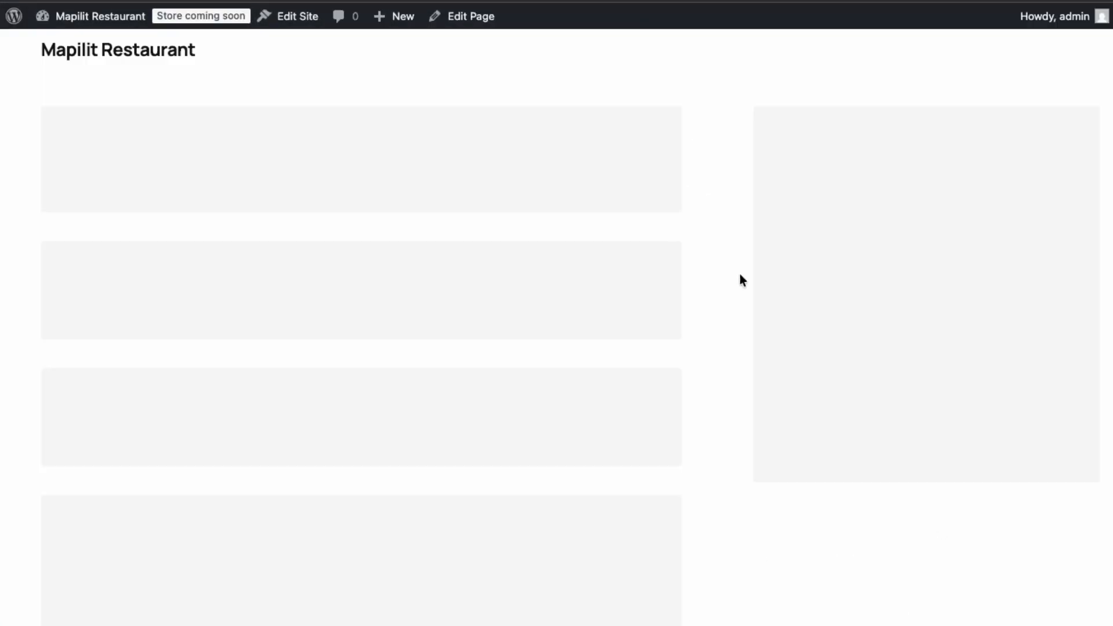
pyautogui.scroll(-10, 291, 351)
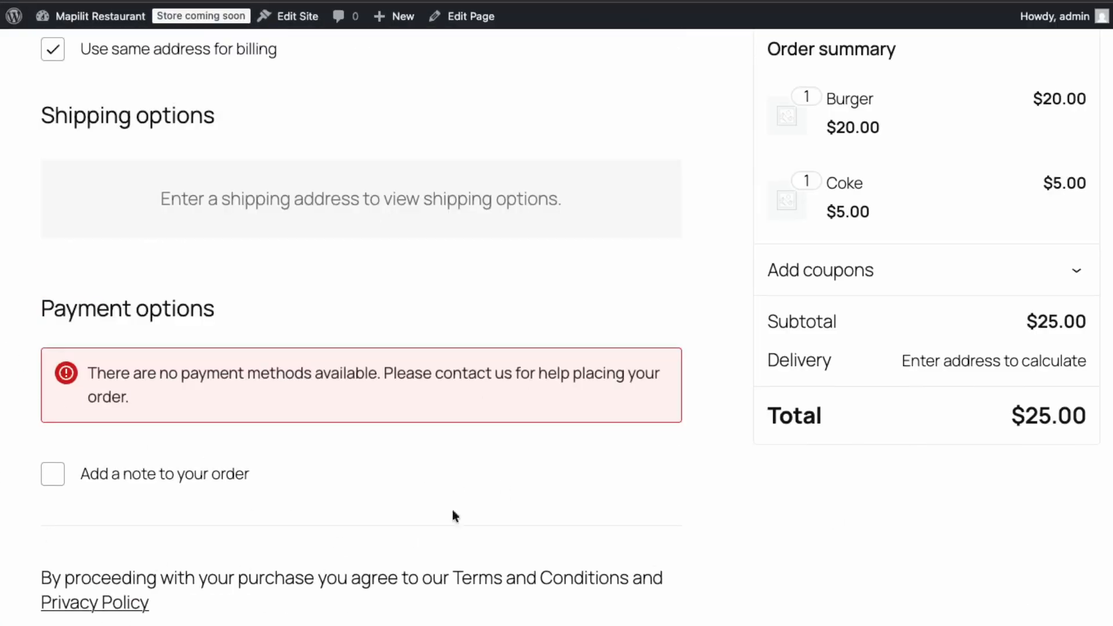
pyautogui.scroll(-1, 452, 515)
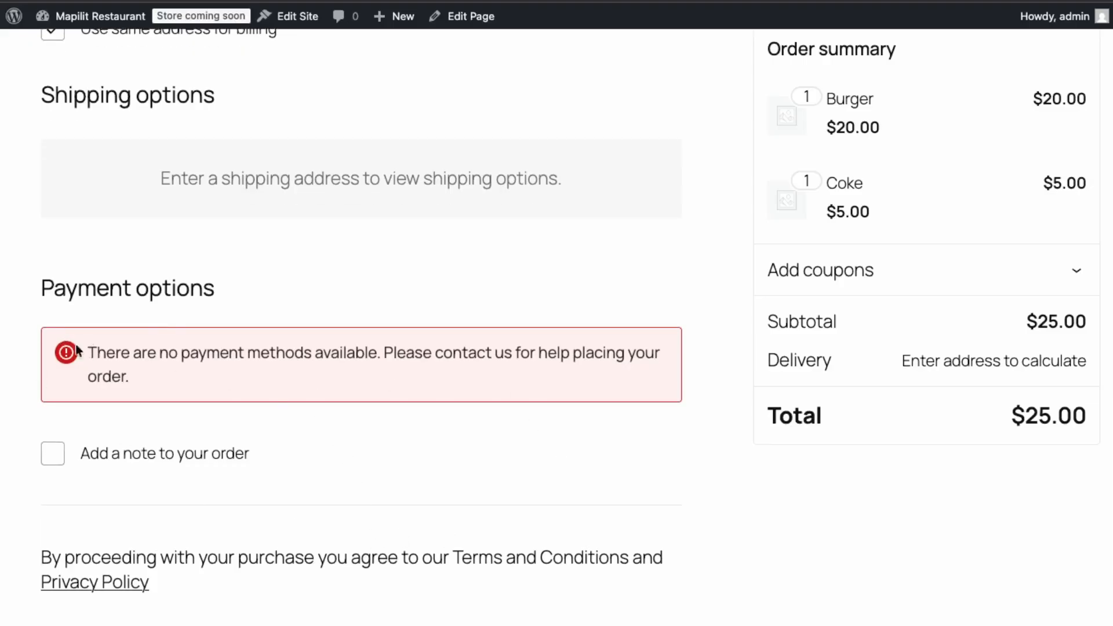
# Open the WordPress dashboard in a new tab, look at Orderable's Live Order View and exit it to the orders list.
pyautogui.moveTo(87, 16)
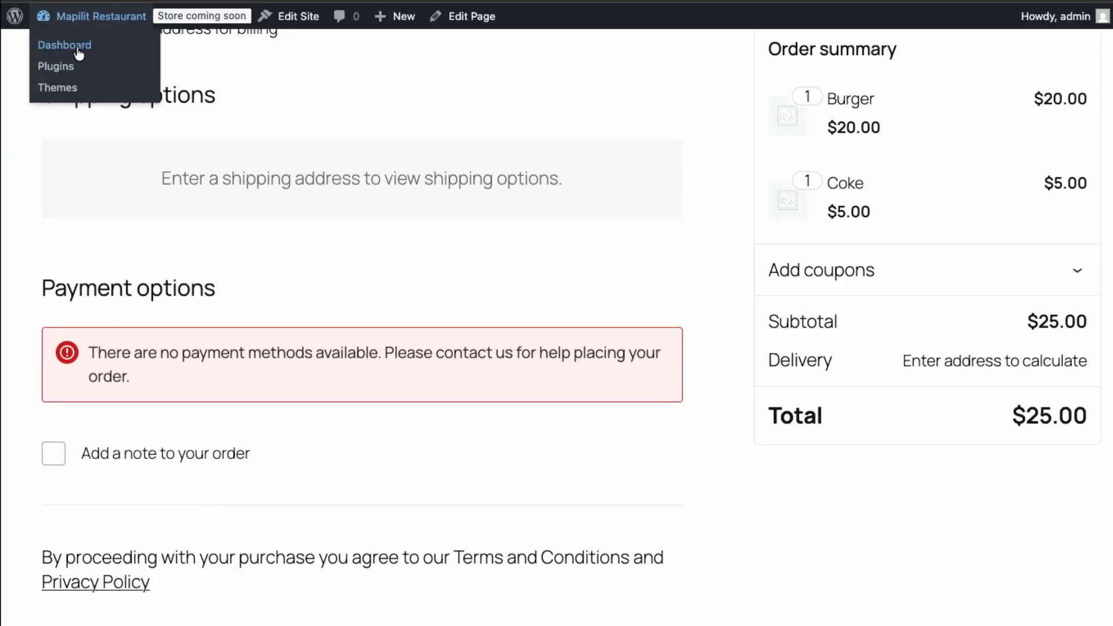
pyautogui.rightClick(78, 47)
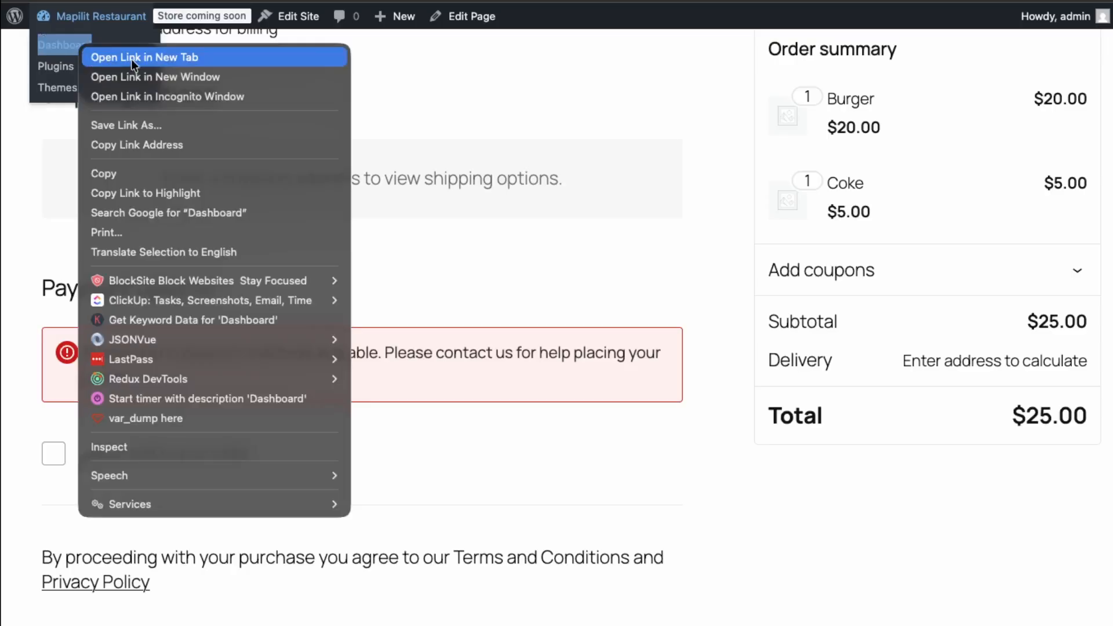
pyautogui.click(137, 58)
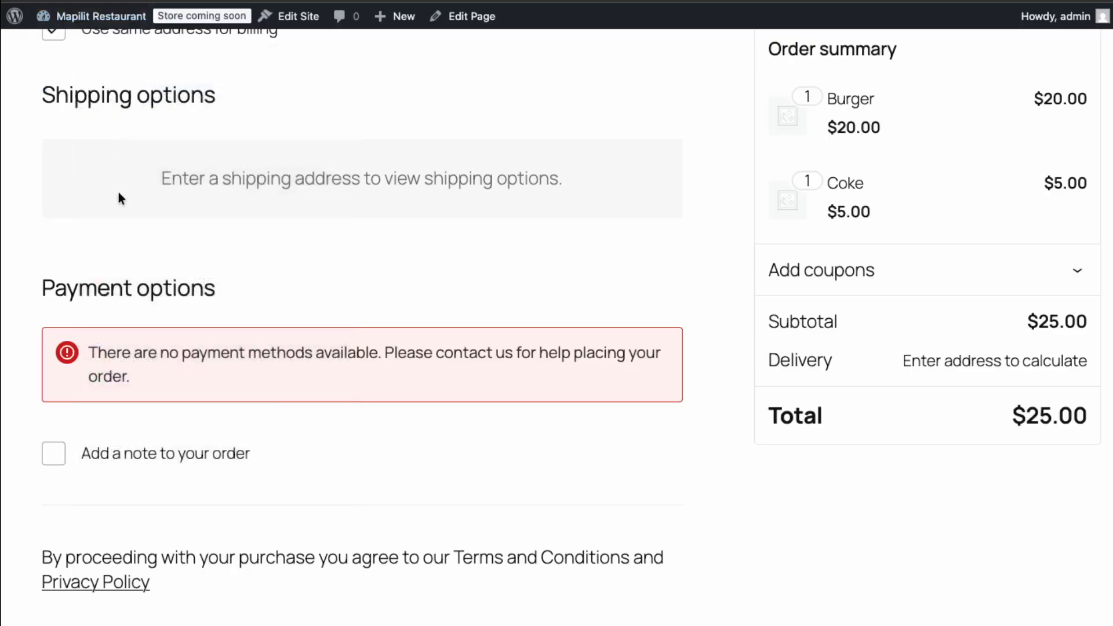
pyautogui.hotkey('ctrl', 'Tab')
pyautogui.moveTo(122, 261)
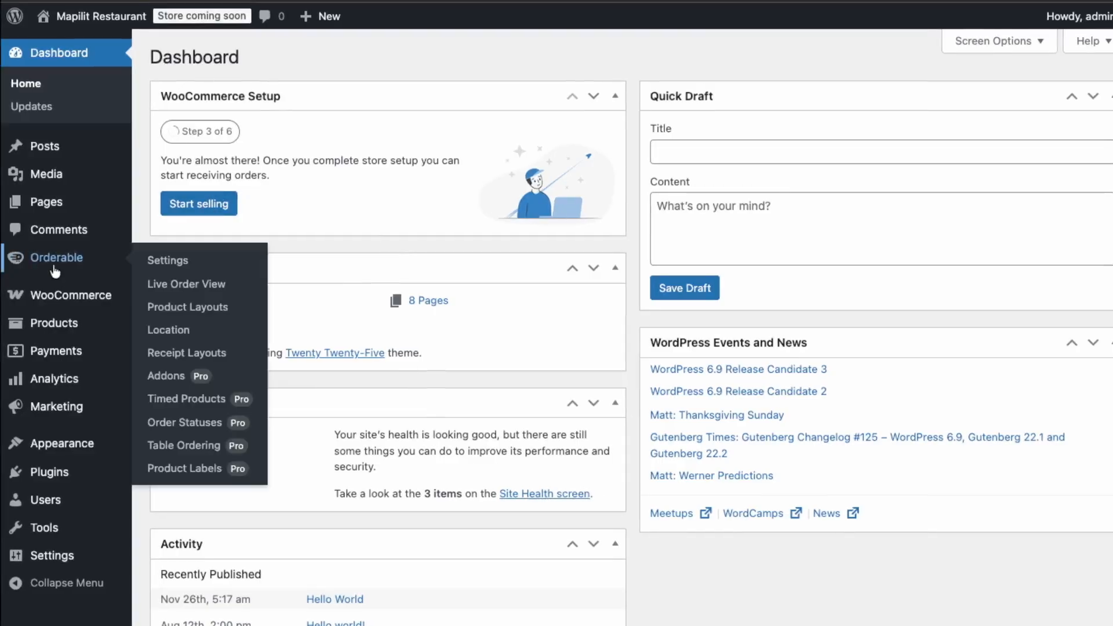
pyautogui.click(176, 286)
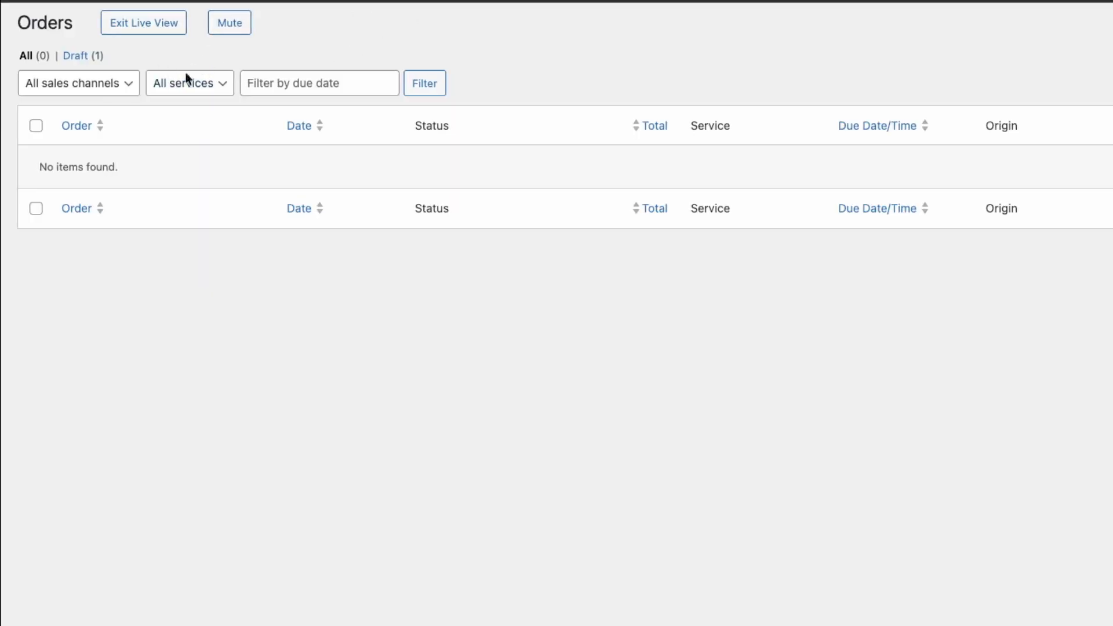
pyautogui.click(169, 31)
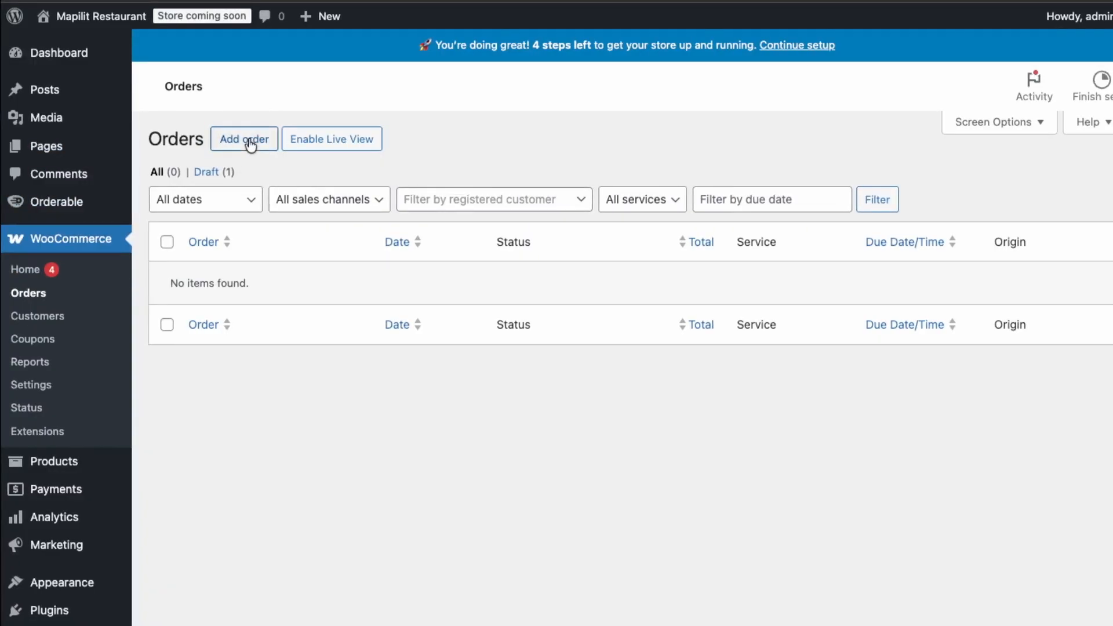
# Start a new manual order with the status Completed, leaving the customer as Guest.
pyautogui.click(247, 141)
pyautogui.click(273, 289)
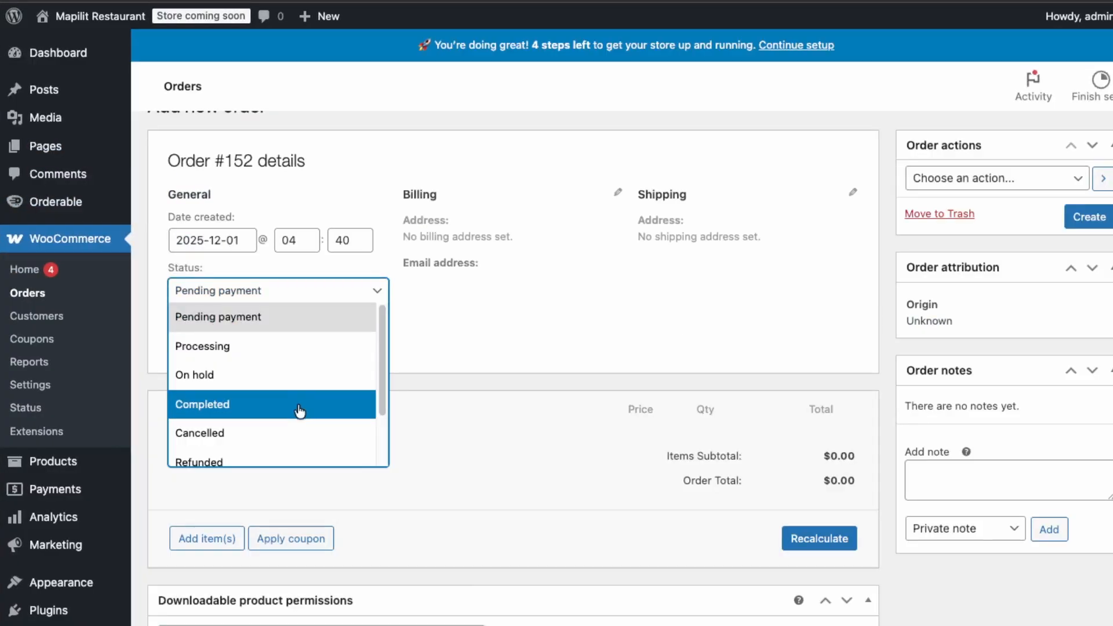
pyautogui.click(302, 402)
pyautogui.click(292, 377)
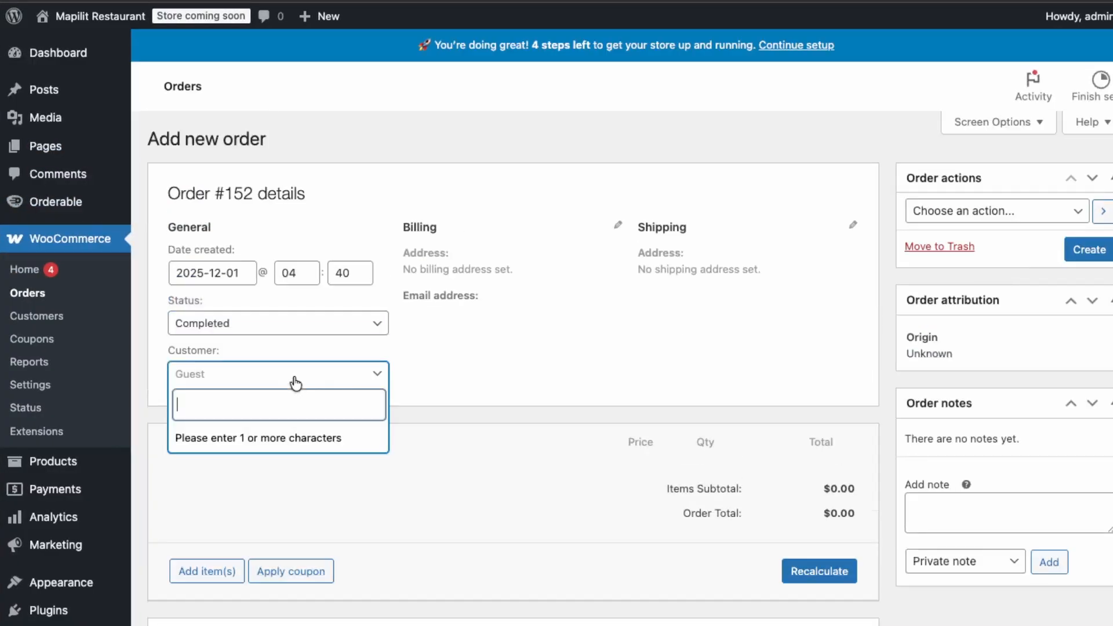
pyautogui.click(444, 389)
# Add the Burger and Coke products to the new order, with a quantity of 1 each.
pyautogui.scroll(-3, 422, 364)
pyautogui.click(207, 488)
pyautogui.scroll(2, 406, 522)
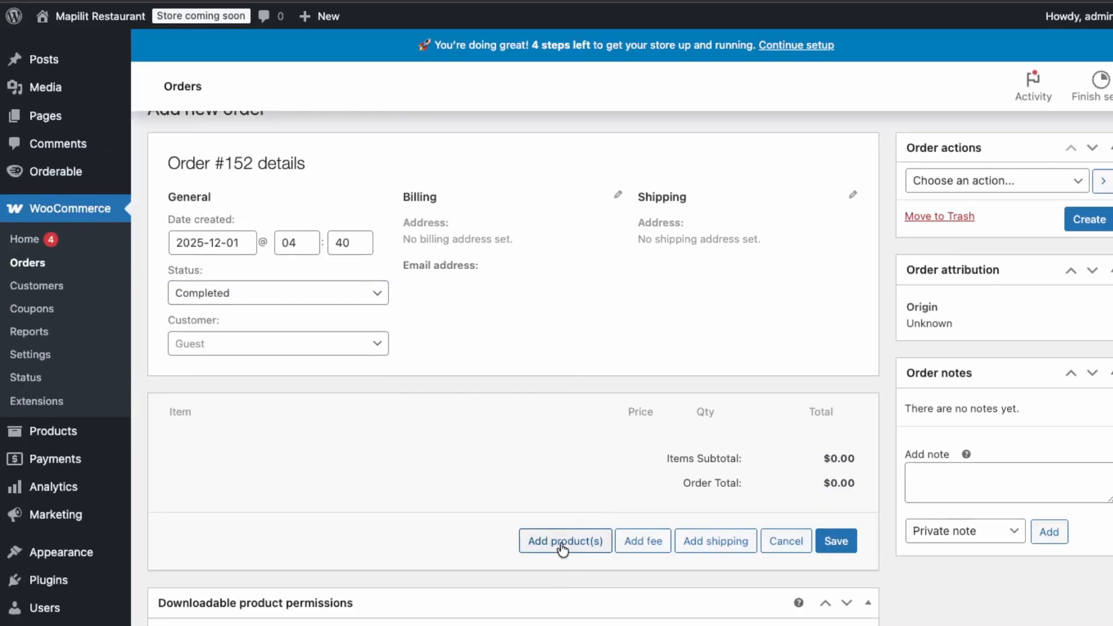
pyautogui.click(567, 543)
pyautogui.click(590, 356)
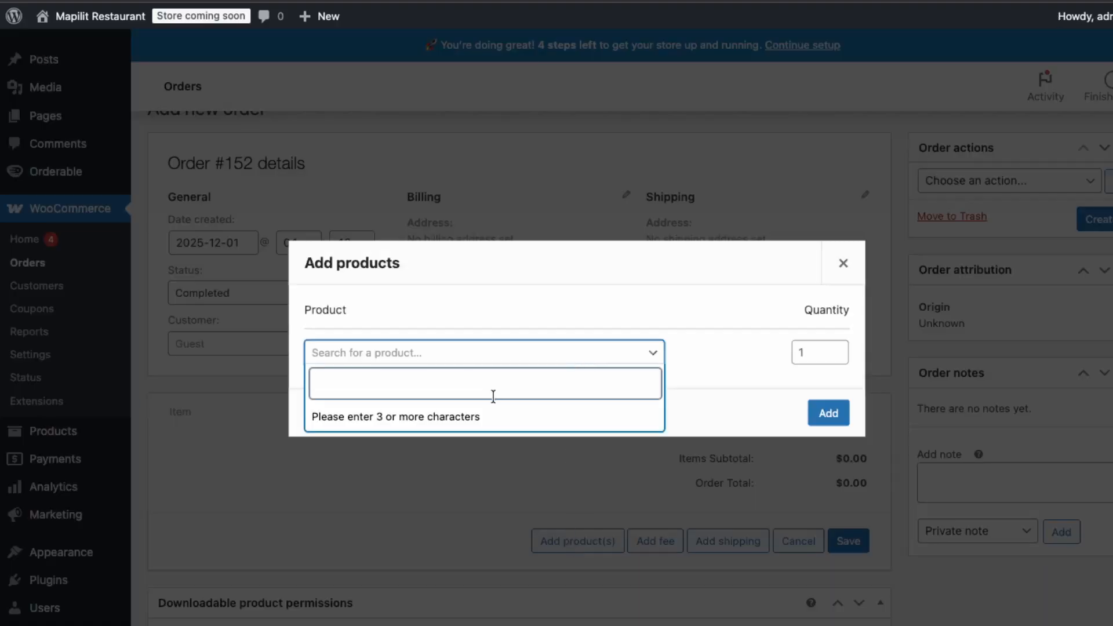
pyautogui.write('burger')
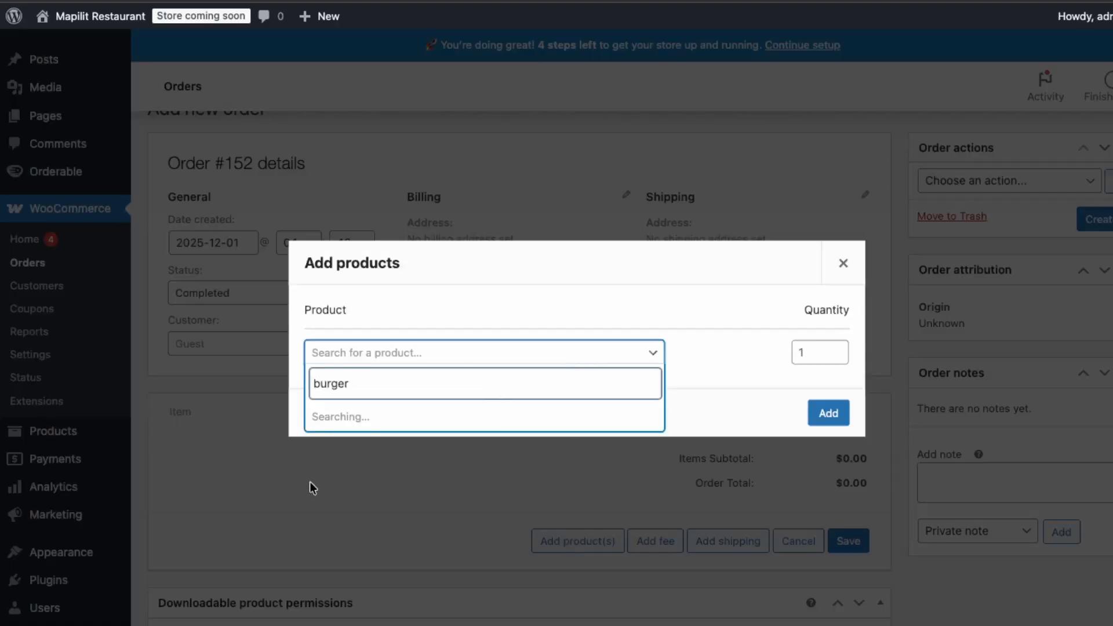
pyautogui.click(379, 431)
pyautogui.click(487, 381)
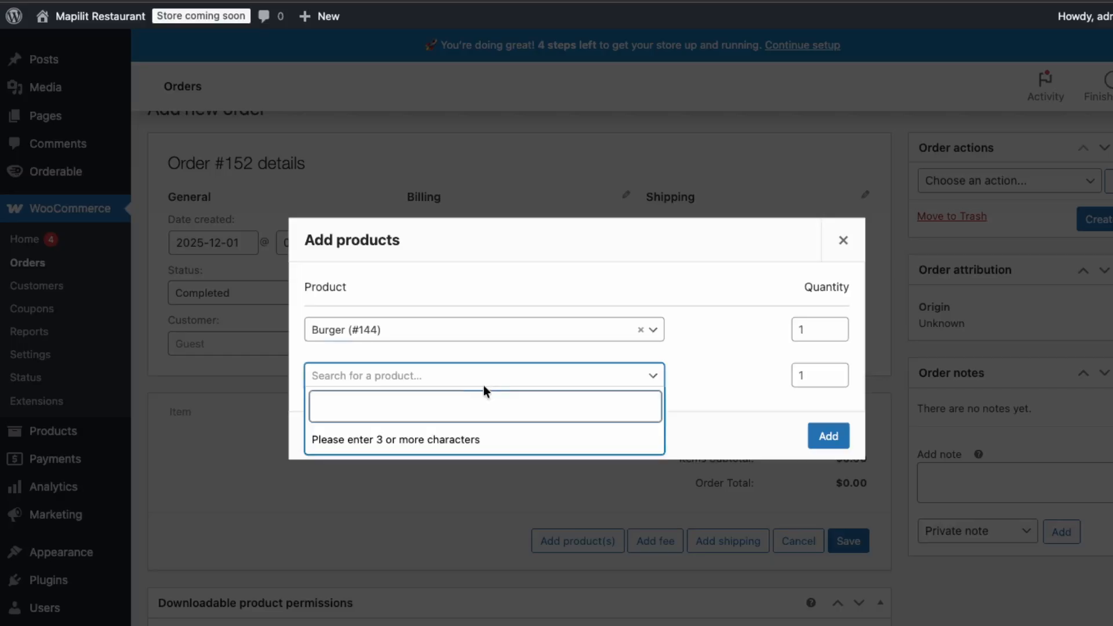
pyautogui.write('cola')
pyautogui.click(487, 440)
pyautogui.click(828, 457)
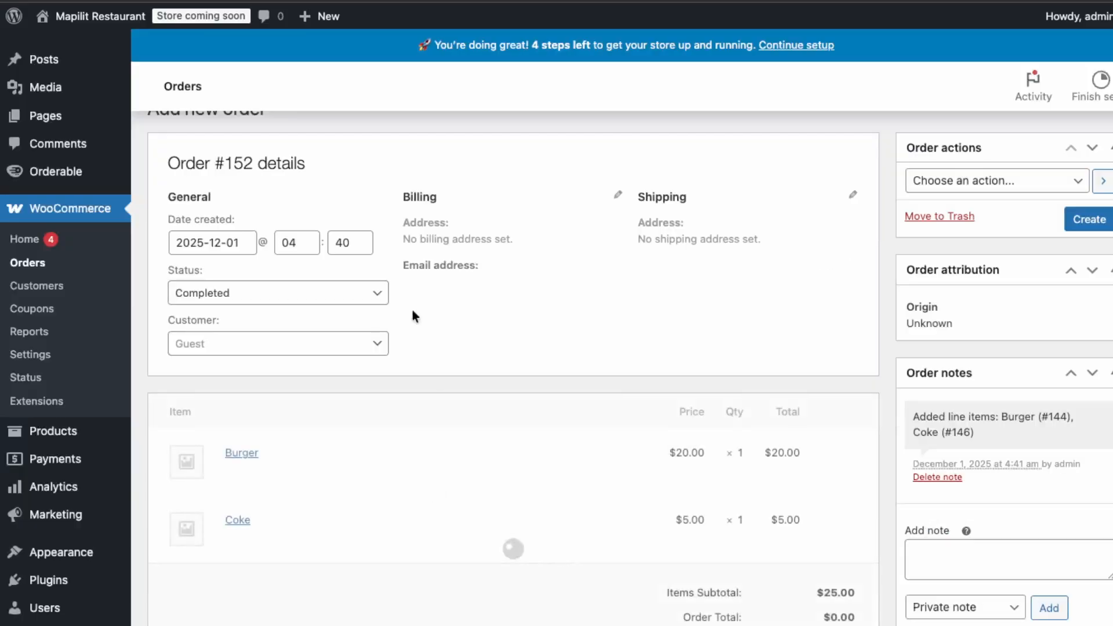
# Choose the order action "Send order details to customer" and create the order.
pyautogui.scroll(1, 941, 260)
pyautogui.click(965, 221)
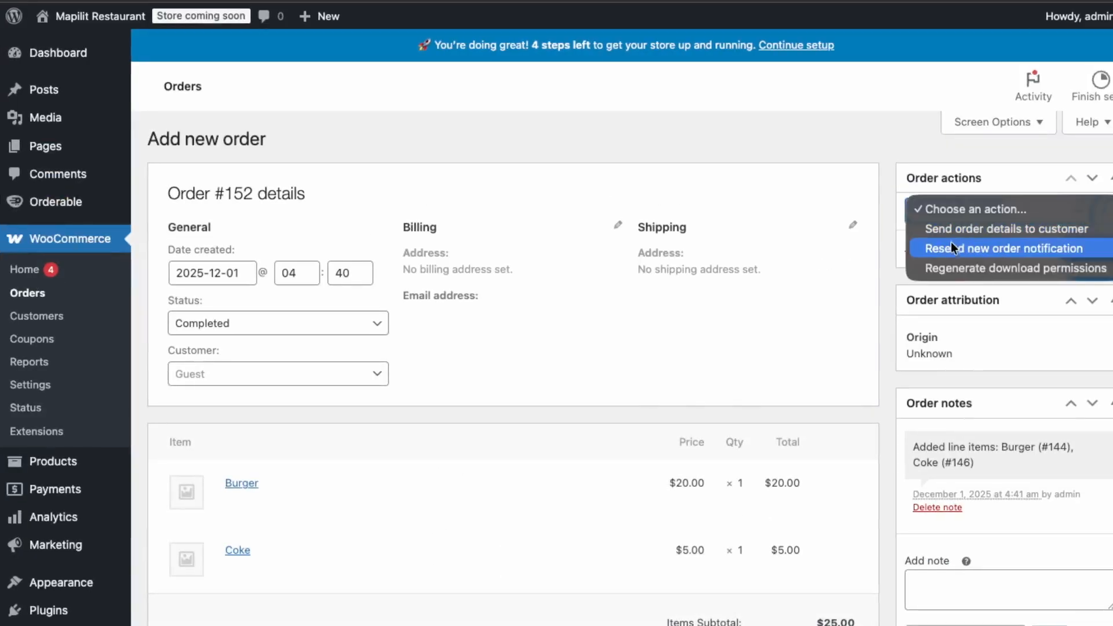
pyautogui.click(958, 228)
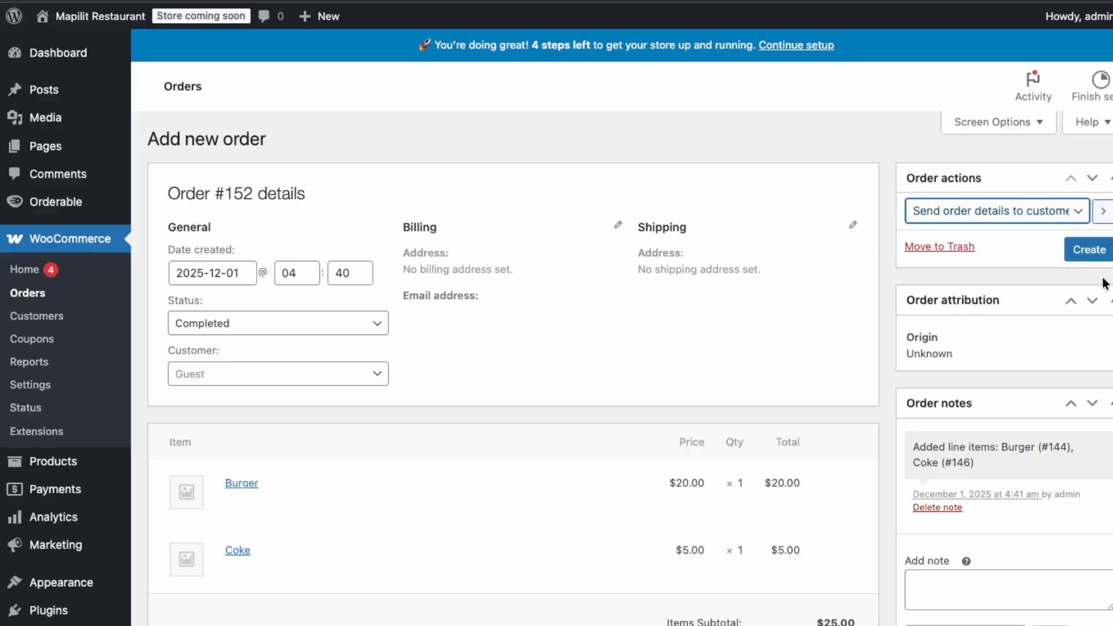
pyautogui.click(1077, 255)
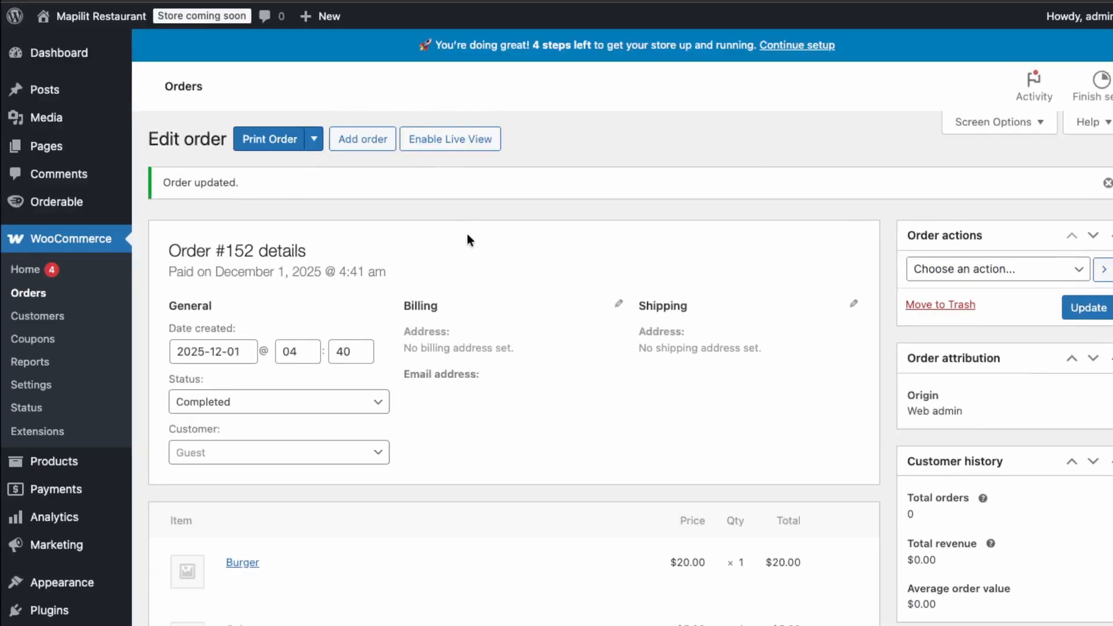
# Open the print version of the order, cancel the print dialog and return to the order's edit page.
pyautogui.click(276, 132)
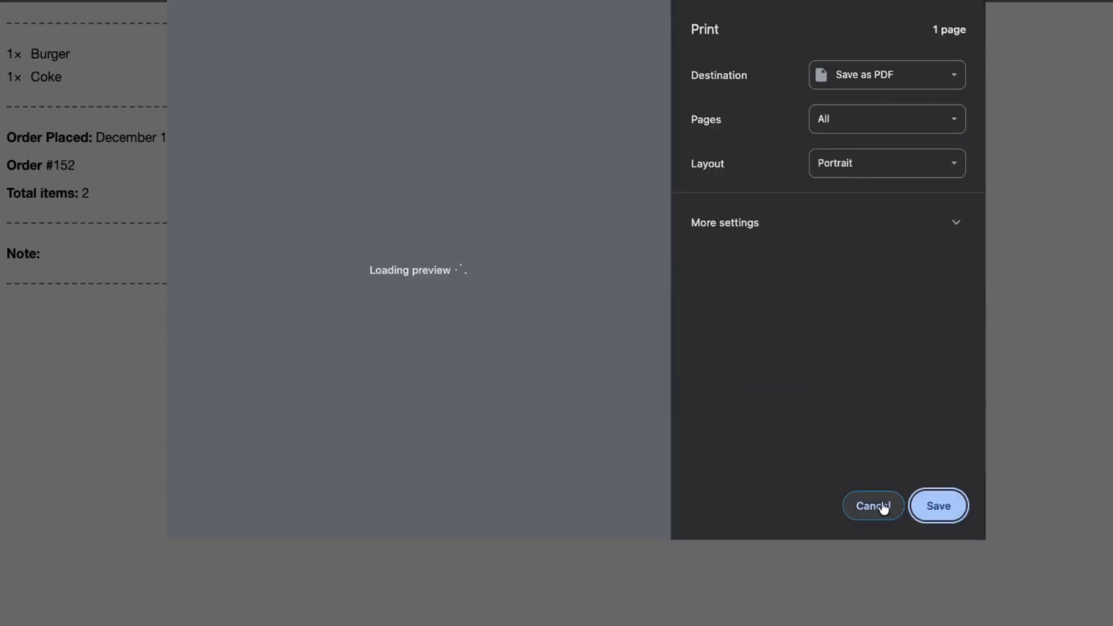
pyautogui.click(880, 506)
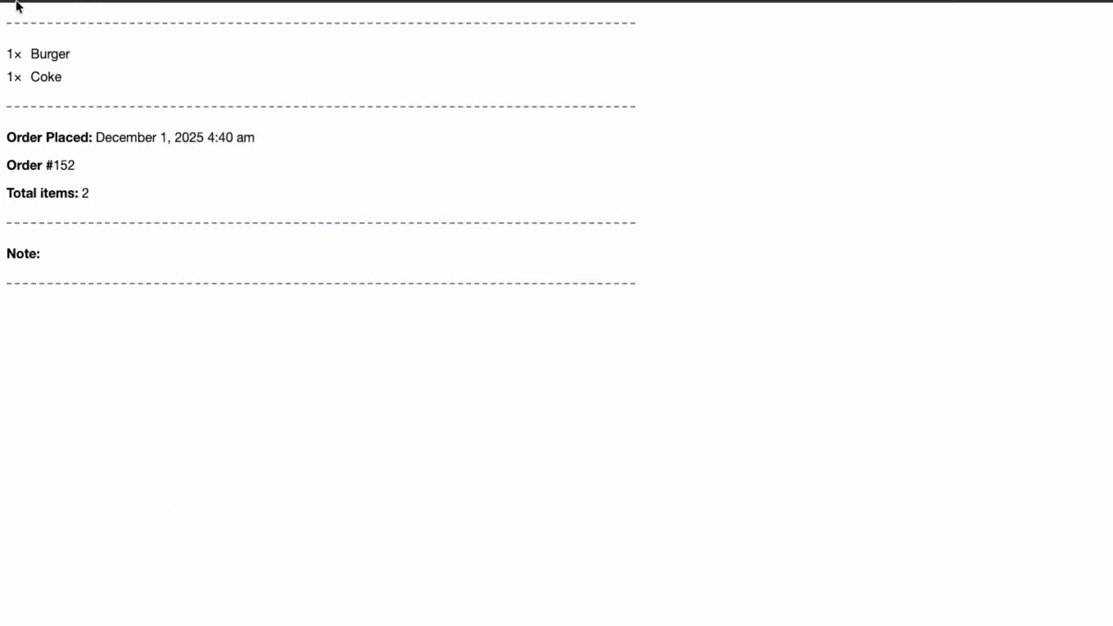
pyautogui.click(510, 1)
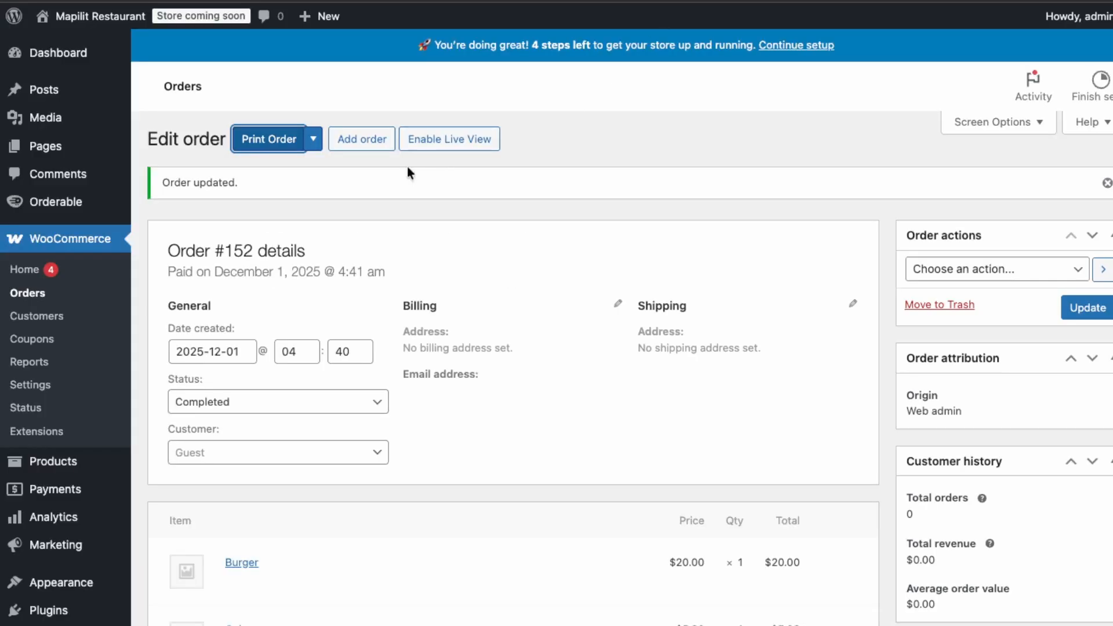
# Enable Live View, try the receipt printing for the new order, and open the order to review its items, total and notes.
pyautogui.click(444, 140)
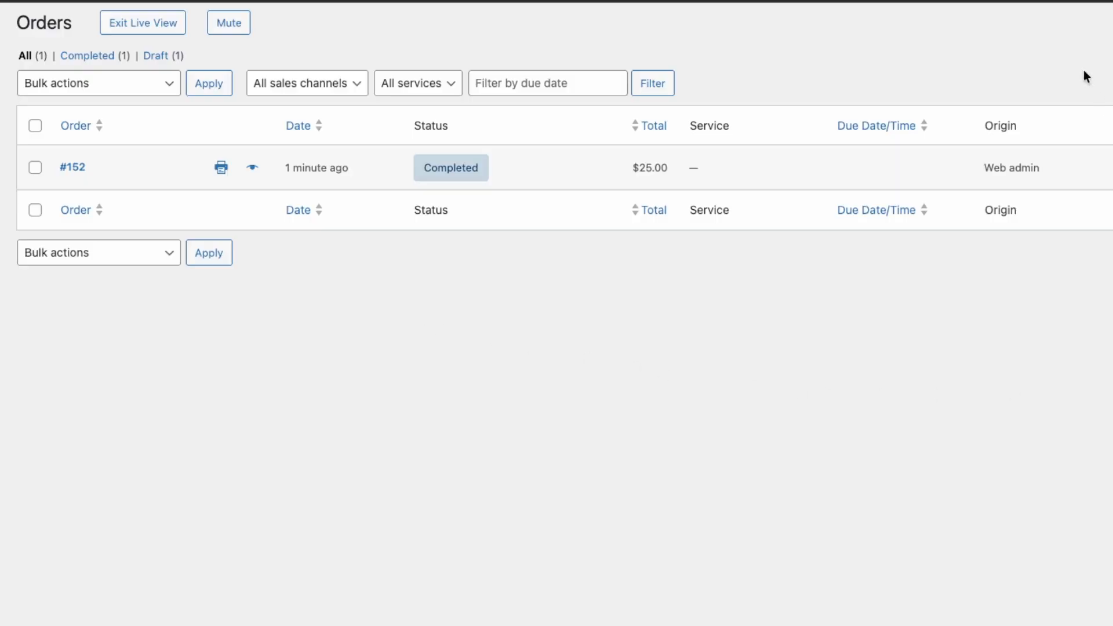
pyautogui.click(220, 168)
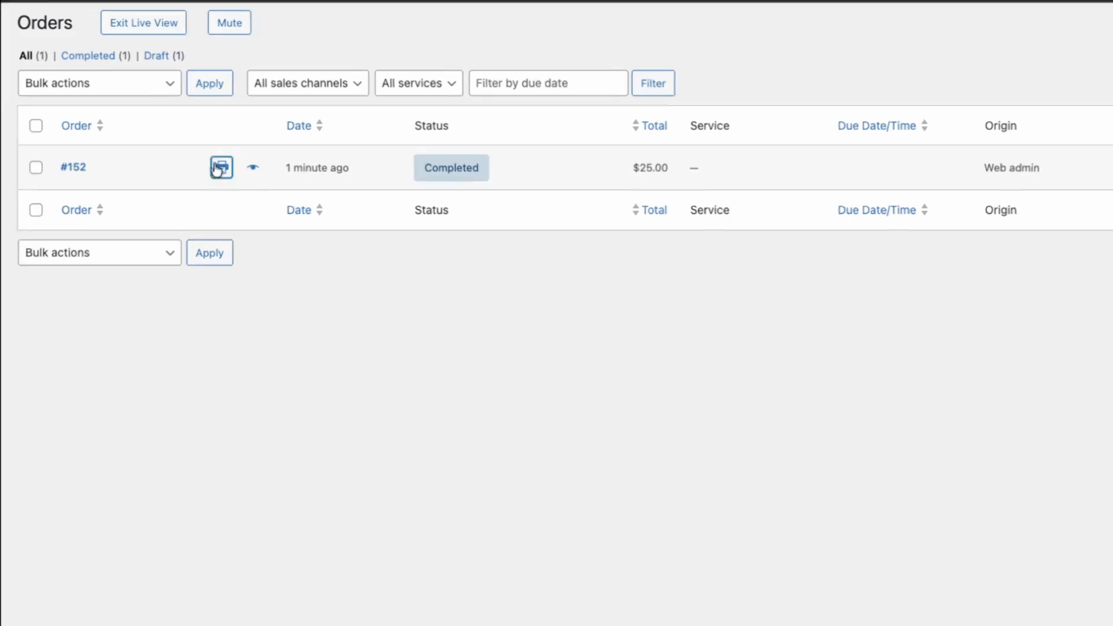
pyautogui.click(75, 168)
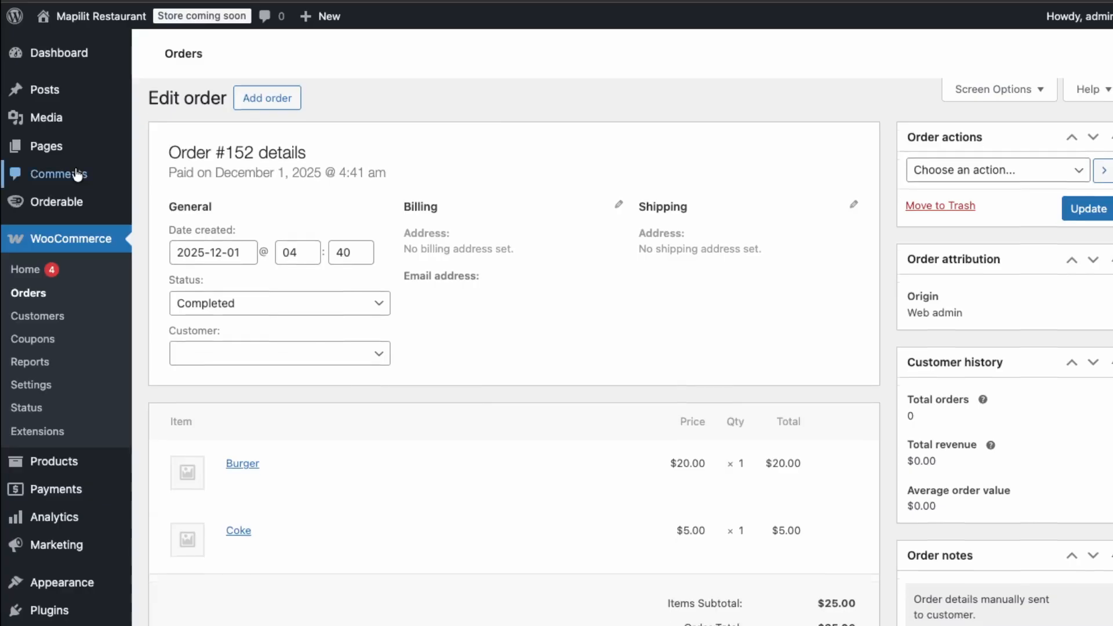
pyautogui.scroll(-3, 475, 241)
pyautogui.scroll(-3, 474, 242)
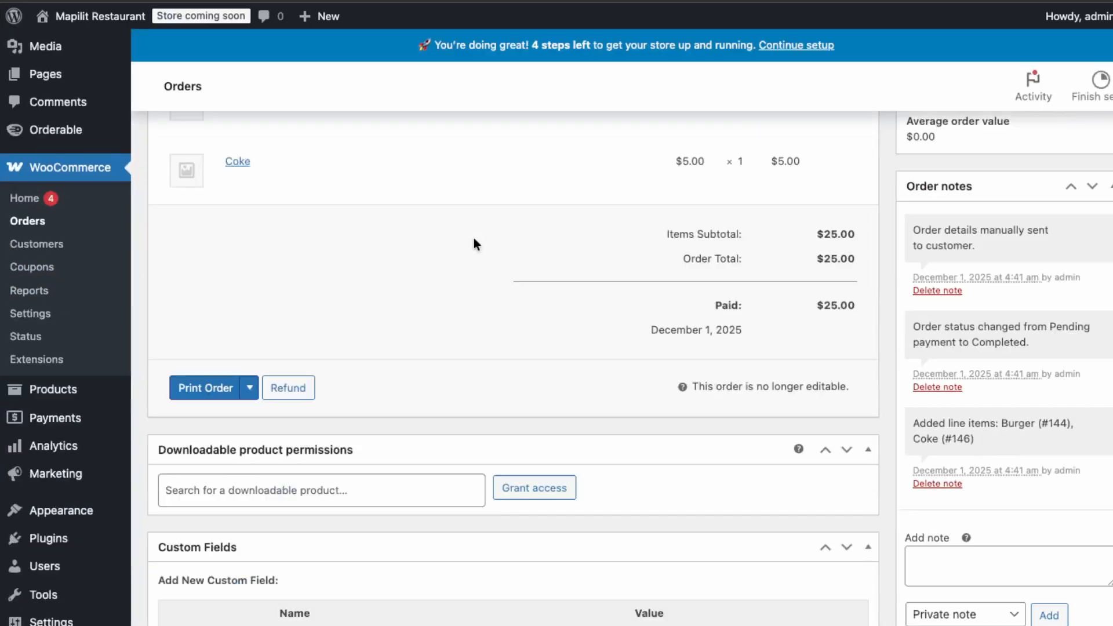
pyautogui.scroll(8, 473, 249)
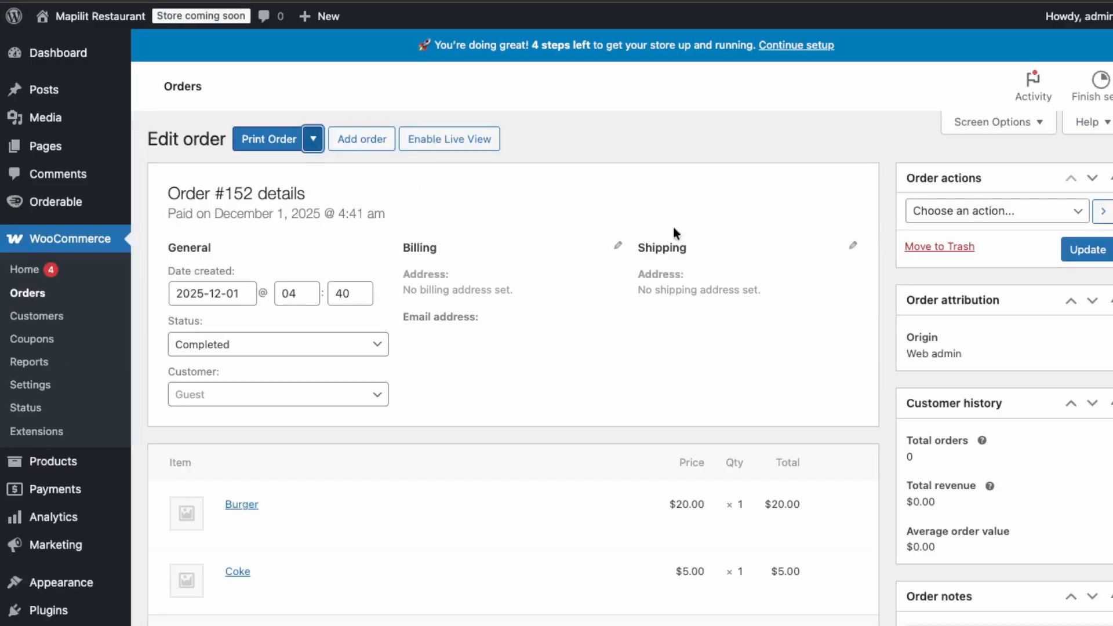
# Return to the live orders list and apply the bulk action "Change status to completed" to the new order.
pyautogui.click(1067, 219)
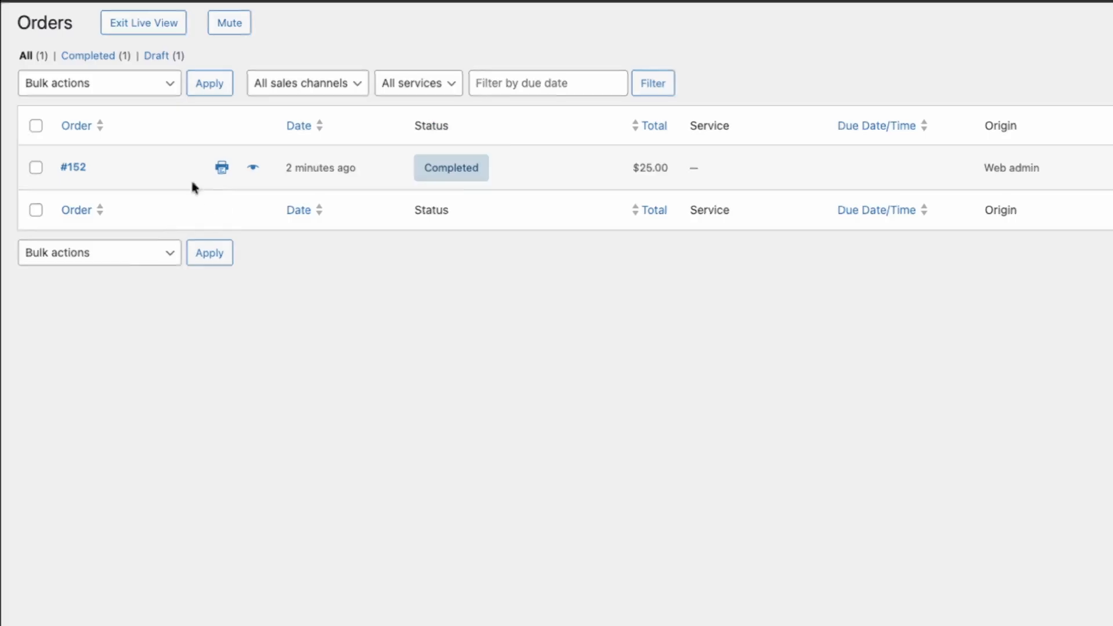
pyautogui.click(35, 168)
pyautogui.click(98, 84)
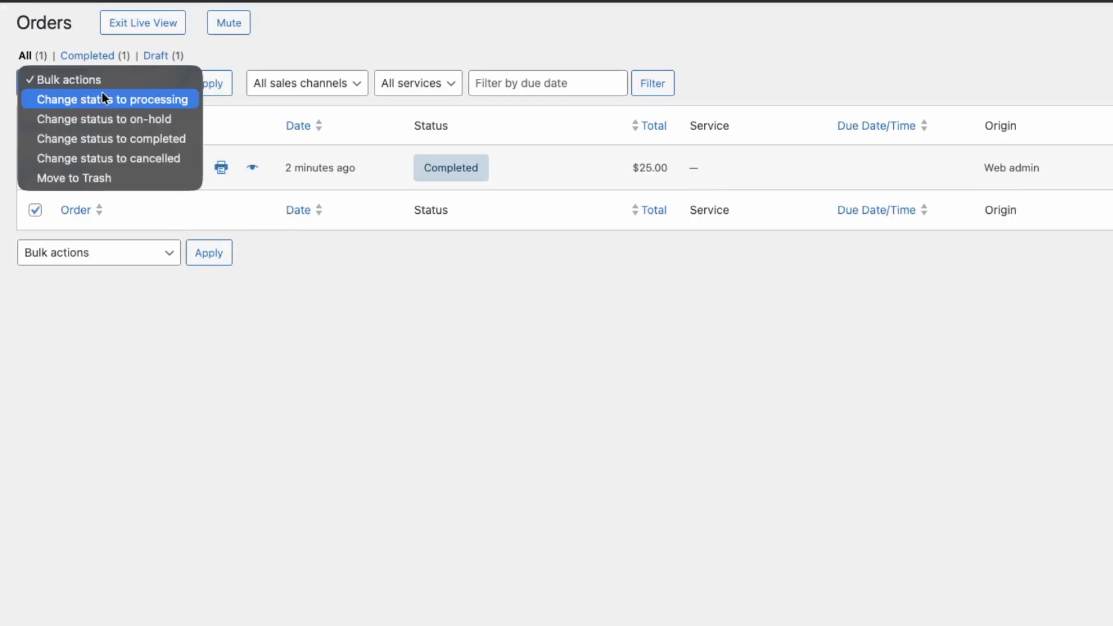
pyautogui.click(115, 141)
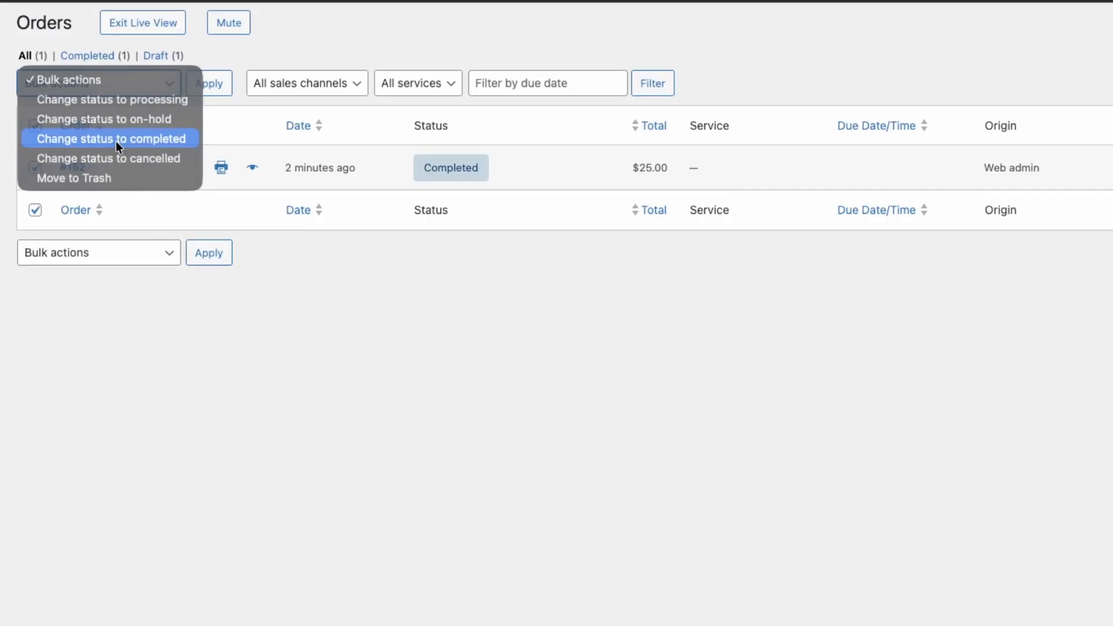
pyautogui.click(209, 254)
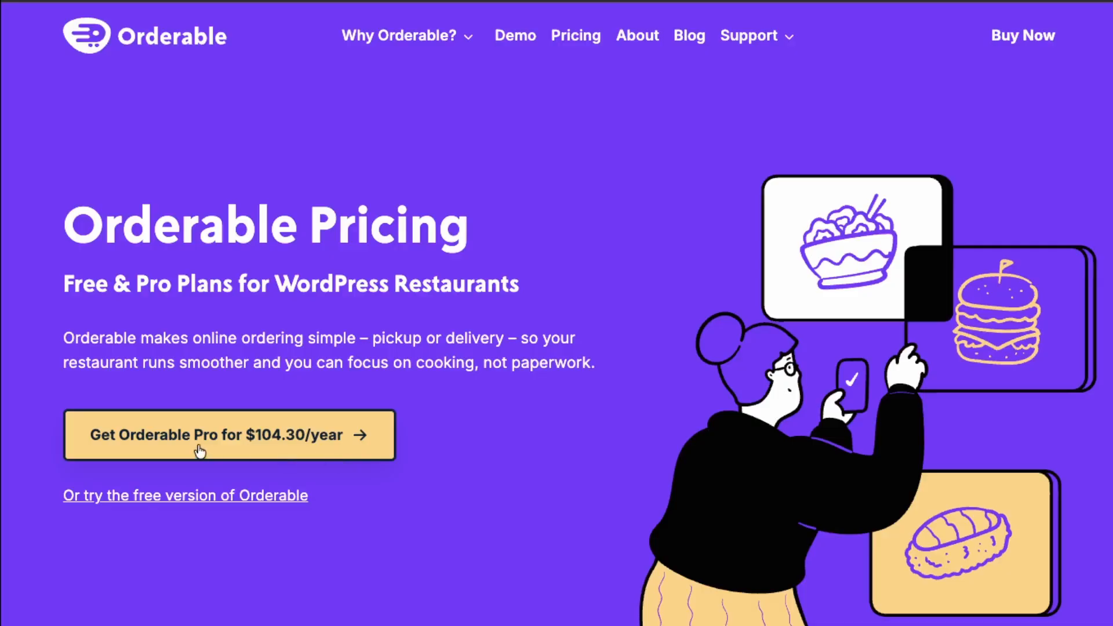
# On the Orderable pricing page, go to the plan selection and compare the features of Orderable Free and Orderable Pro.
pyautogui.click(269, 439)
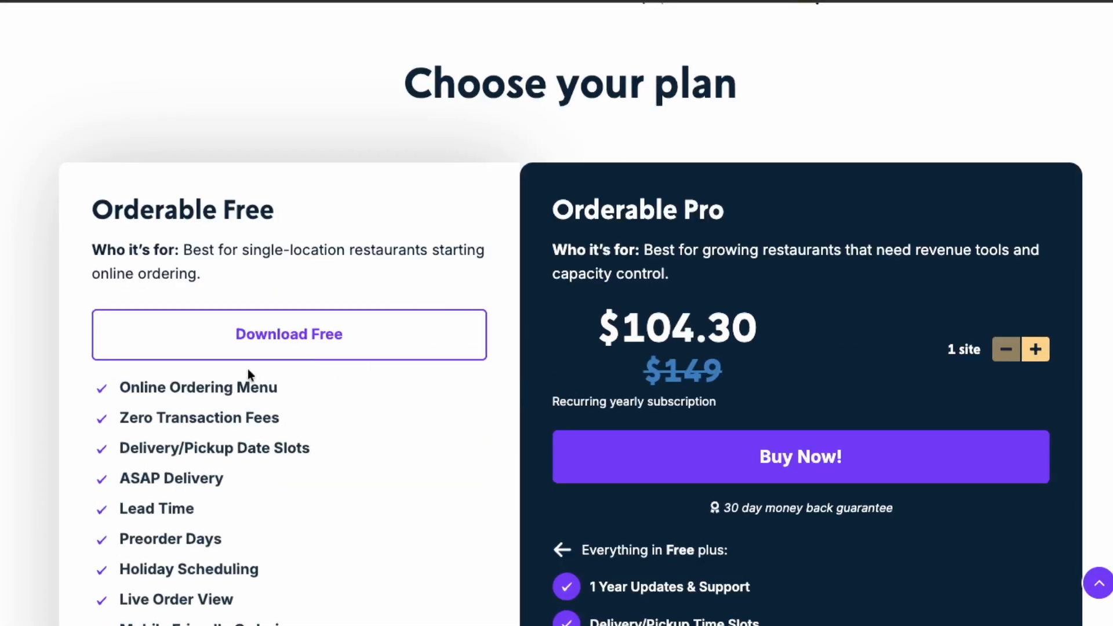
pyautogui.scroll(-4, 246, 369)
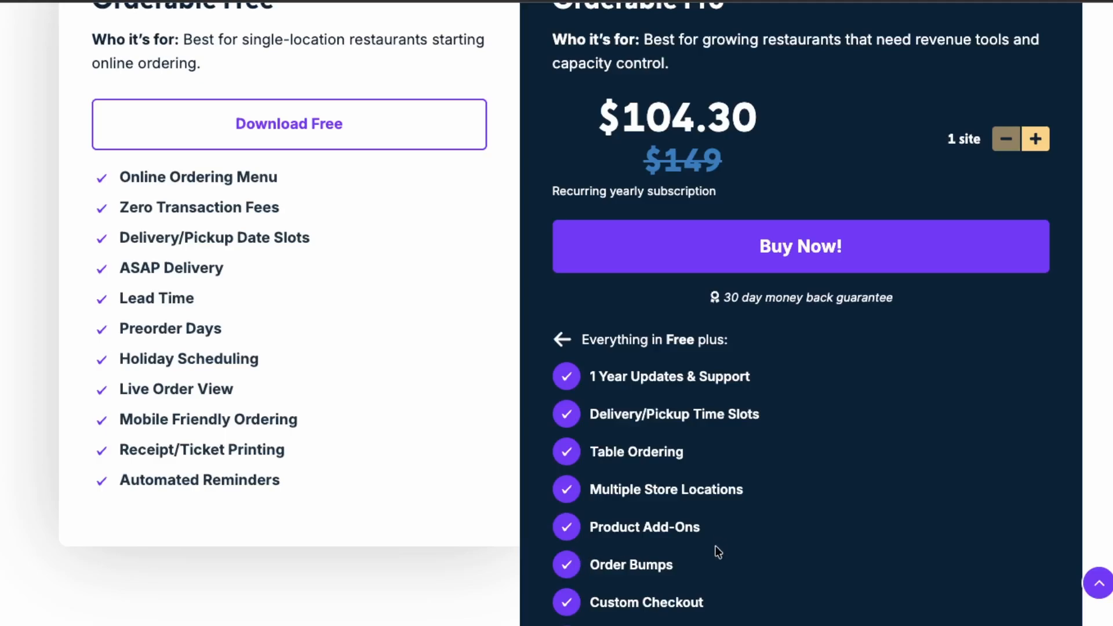
pyautogui.moveTo(586, 530); pyautogui.dragTo(723, 532)
pyautogui.click(732, 534)
pyautogui.scroll(1, 733, 534)
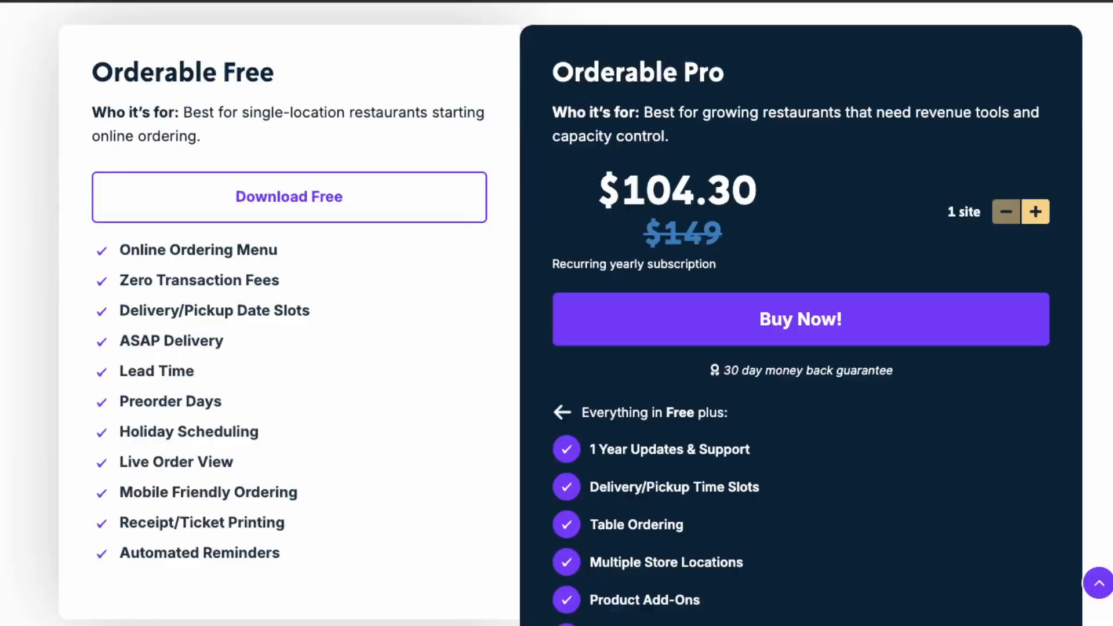
pyautogui.scroll(-3, 730, 613)
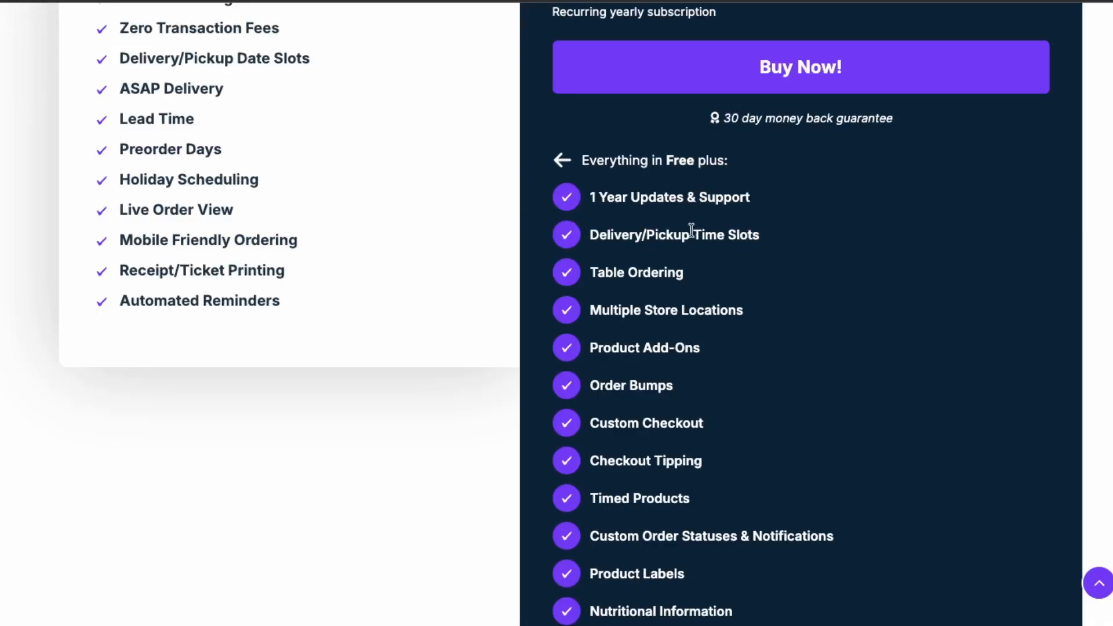
pyautogui.scroll(3, 647, 426)
pyautogui.scroll(-2, 644, 430)
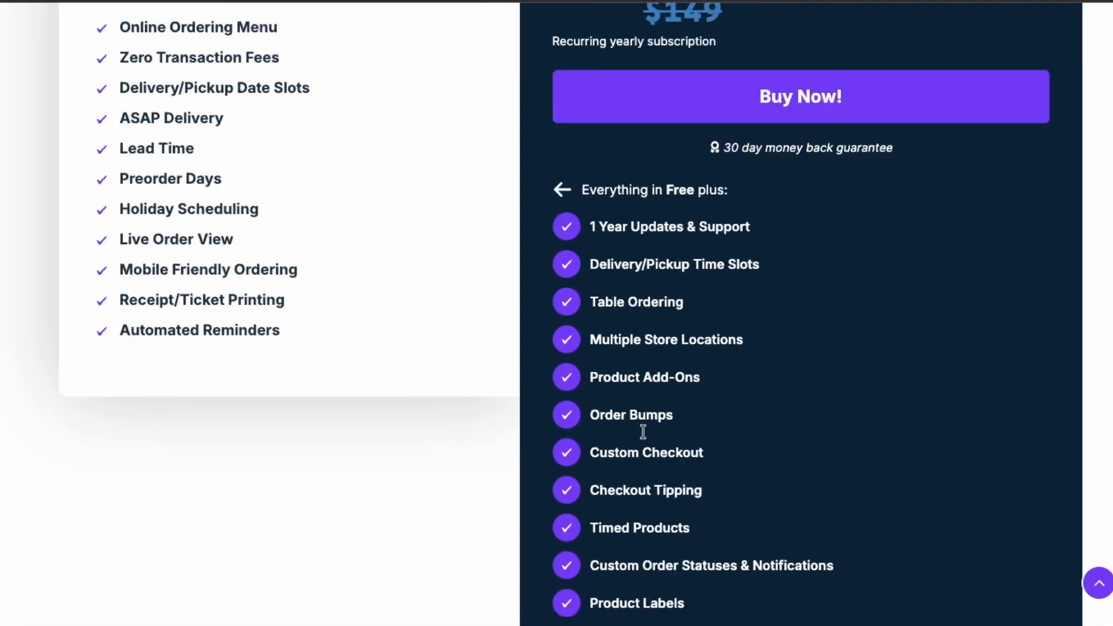
pyautogui.scroll(-2, 643, 432)
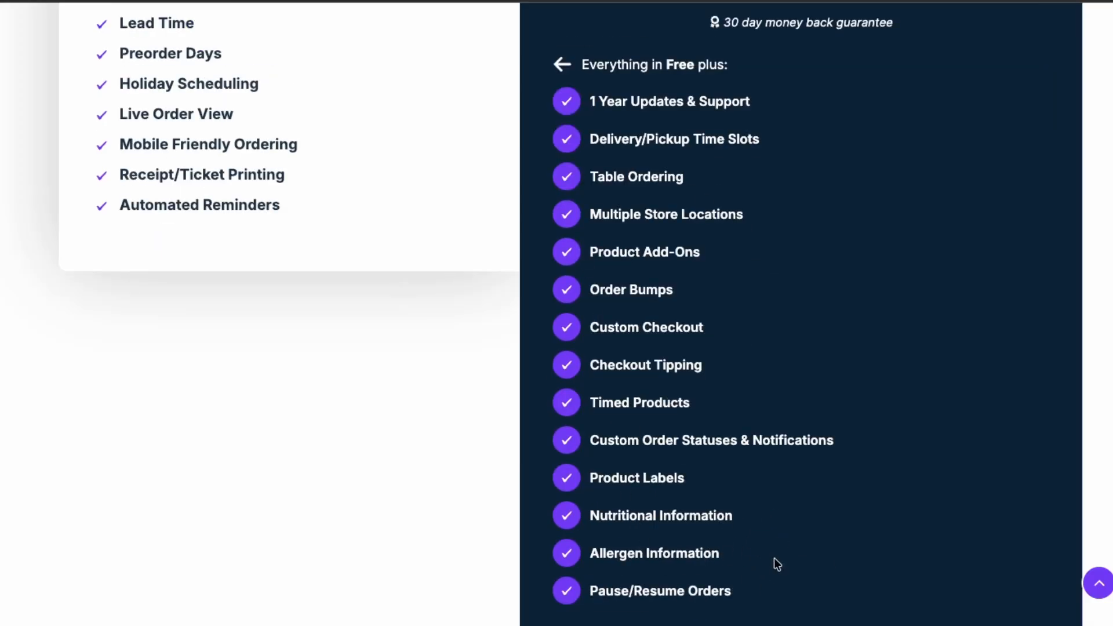
# Examine the Orderable Pro features for nutritional and allergen information, custom checkout and checkout tipping.
pyautogui.moveTo(773, 556); pyautogui.dragTo(591, 513)
pyautogui.click(801, 557)
pyautogui.moveTo(773, 570); pyautogui.dragTo(666, 507)
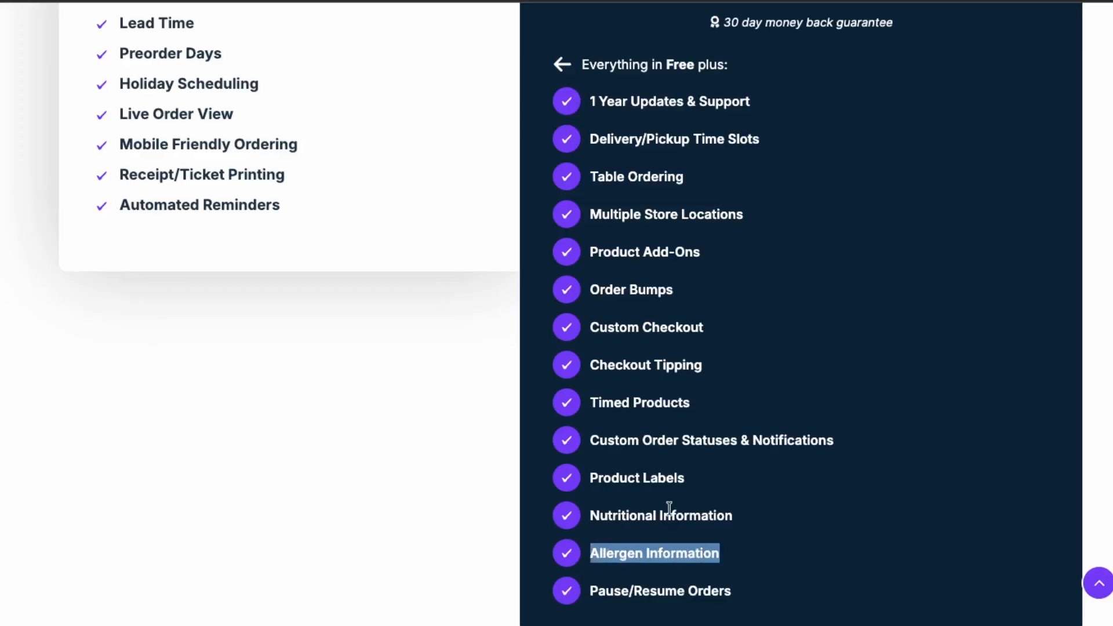
pyautogui.click(746, 506)
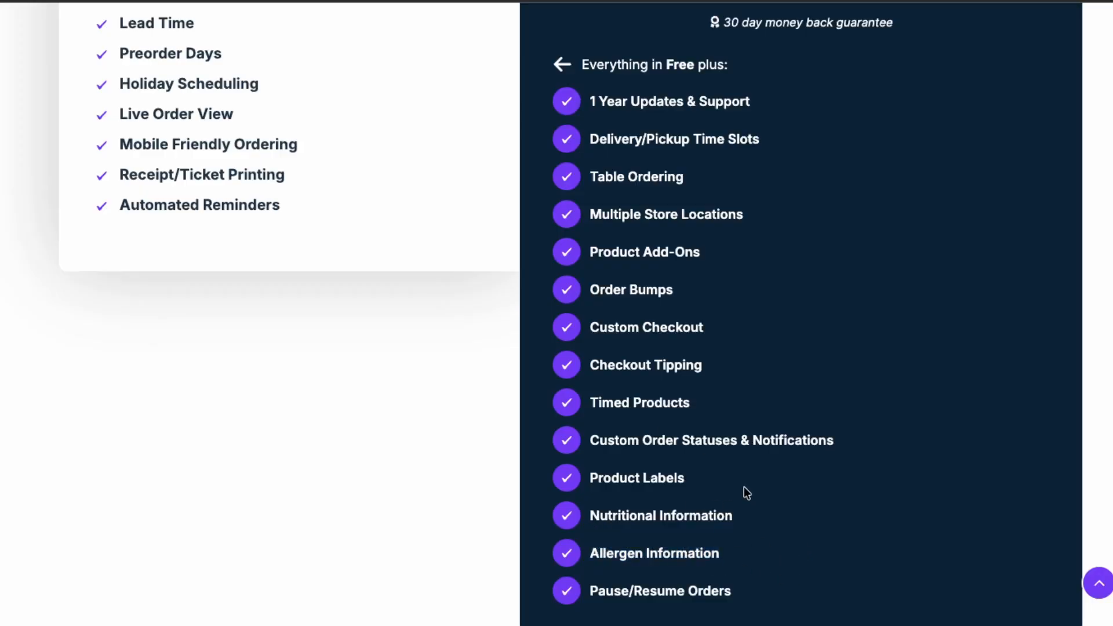
pyautogui.scroll(1, 743, 486)
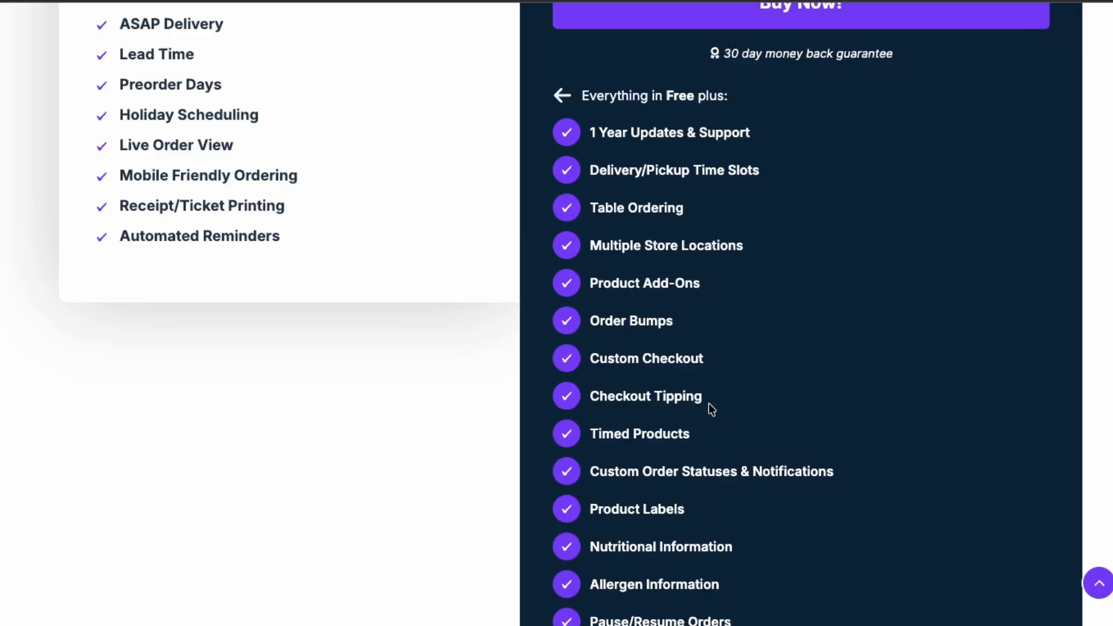
pyautogui.moveTo(709, 403); pyautogui.dragTo(638, 358)
pyautogui.click(614, 343)
pyautogui.scroll(1, 614, 343)
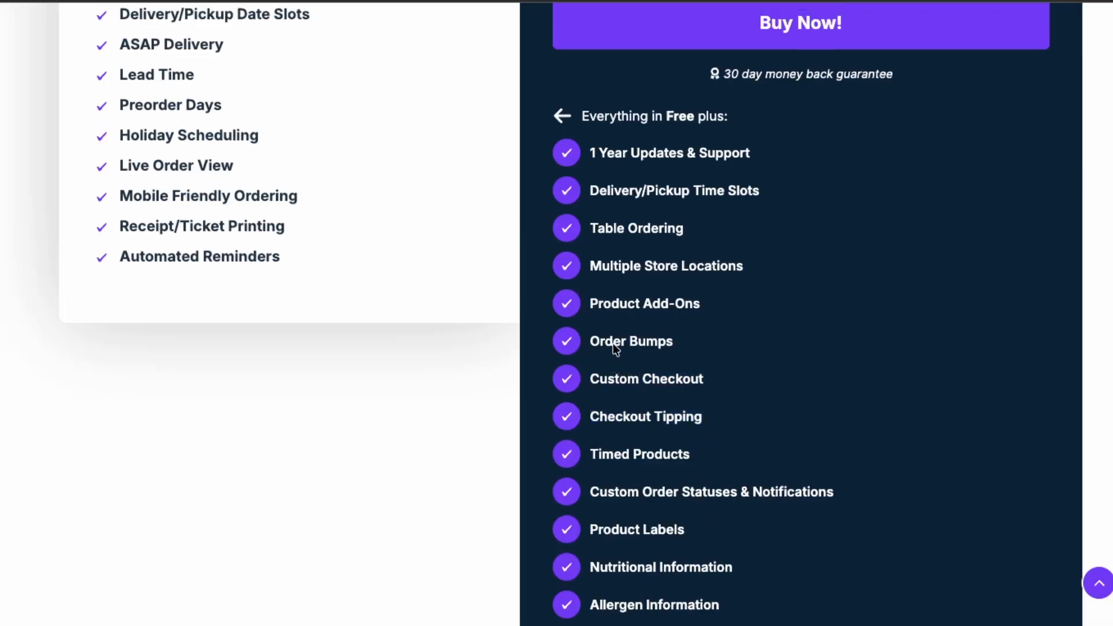
pyautogui.scroll(2, 614, 344)
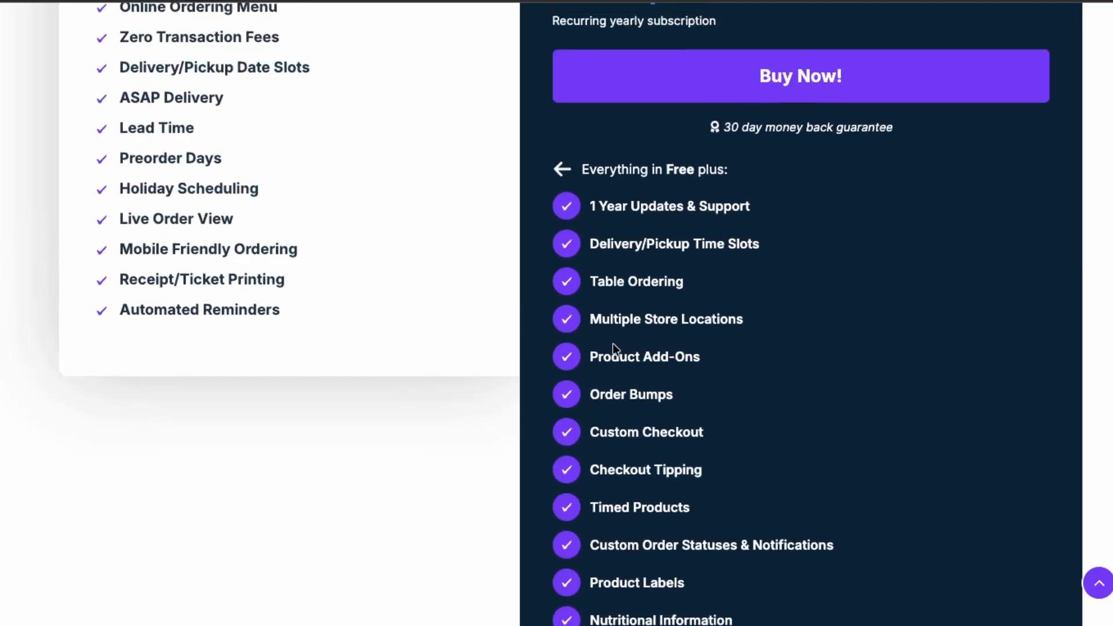
pyautogui.scroll(1, 621, 339)
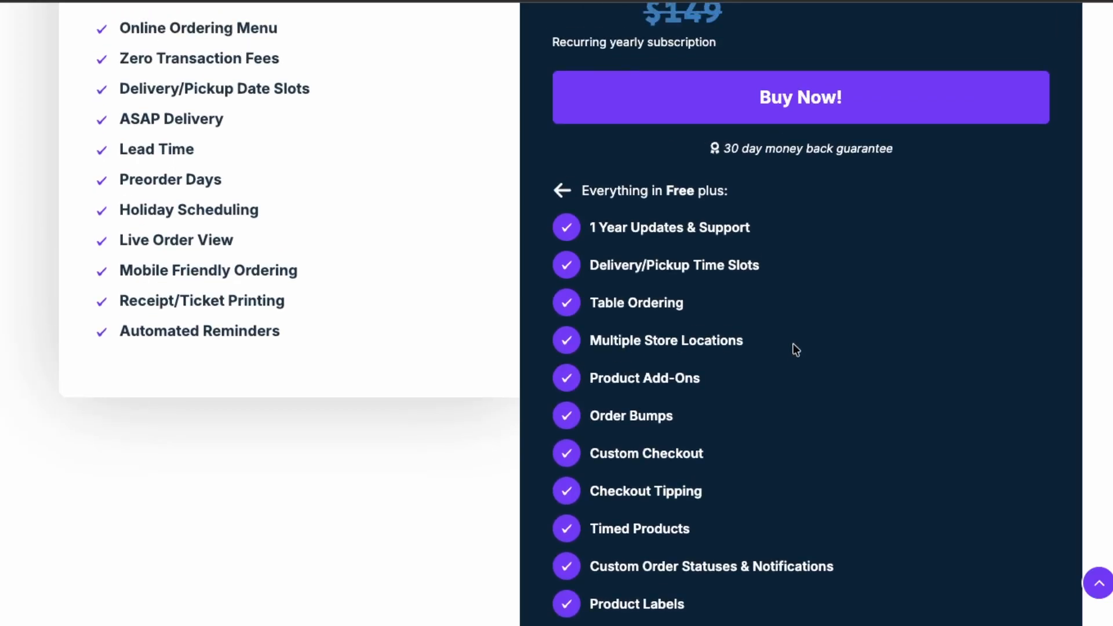
# Examine the Orderable Pro features for table ordering and multiple store locations, along with the plan's price.
pyautogui.moveTo(796, 350); pyautogui.dragTo(604, 323)
pyautogui.click(694, 325)
pyautogui.scroll(8, 613, 254)
pyautogui.scroll(-8, 564, 438)
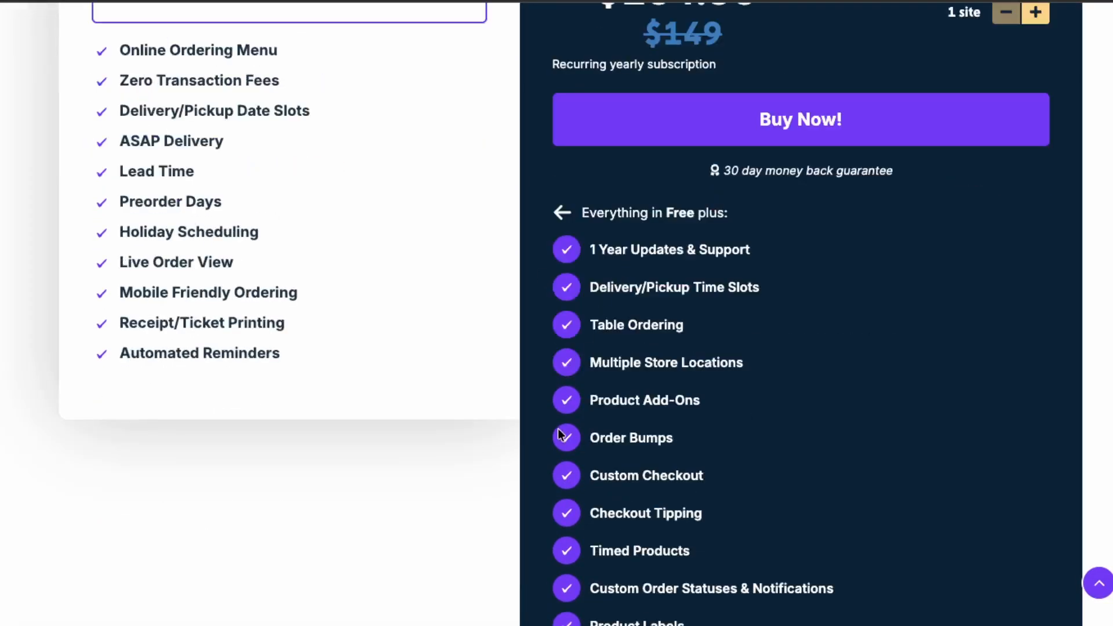
pyautogui.scroll(1, 753, 357)
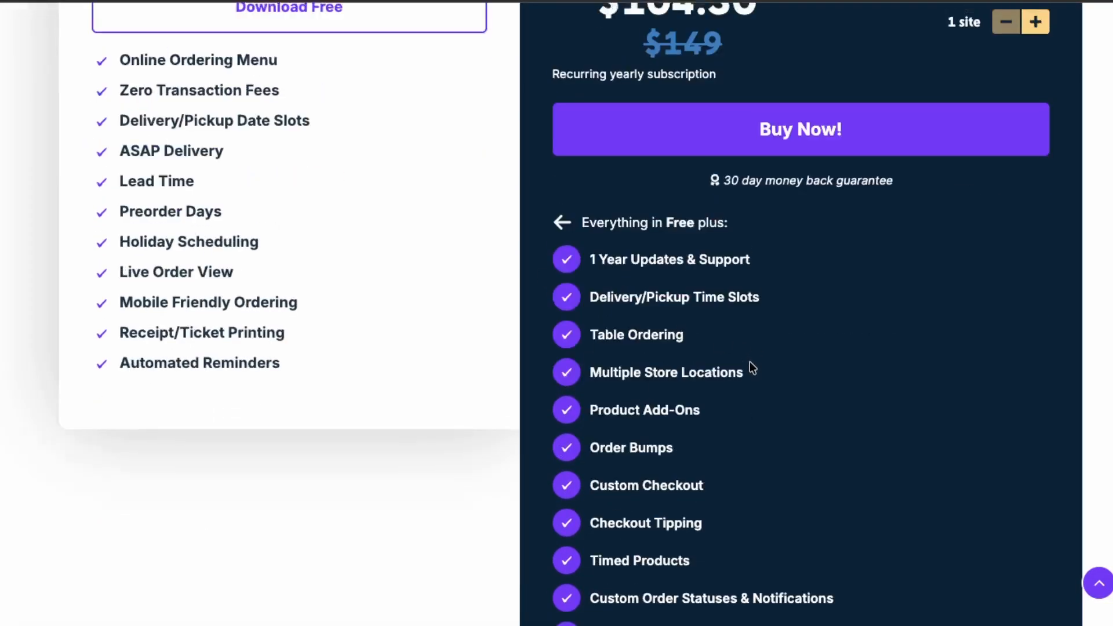
pyautogui.moveTo(748, 374); pyautogui.dragTo(558, 326)
pyautogui.click(619, 326)
pyautogui.click(679, 346)
pyautogui.click(606, 325)
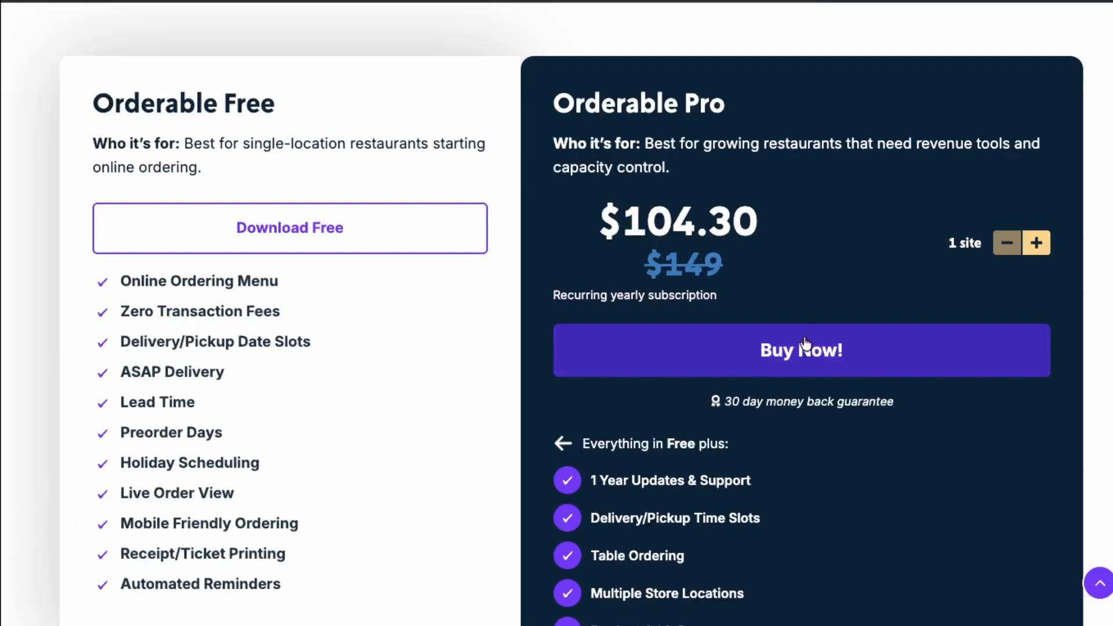